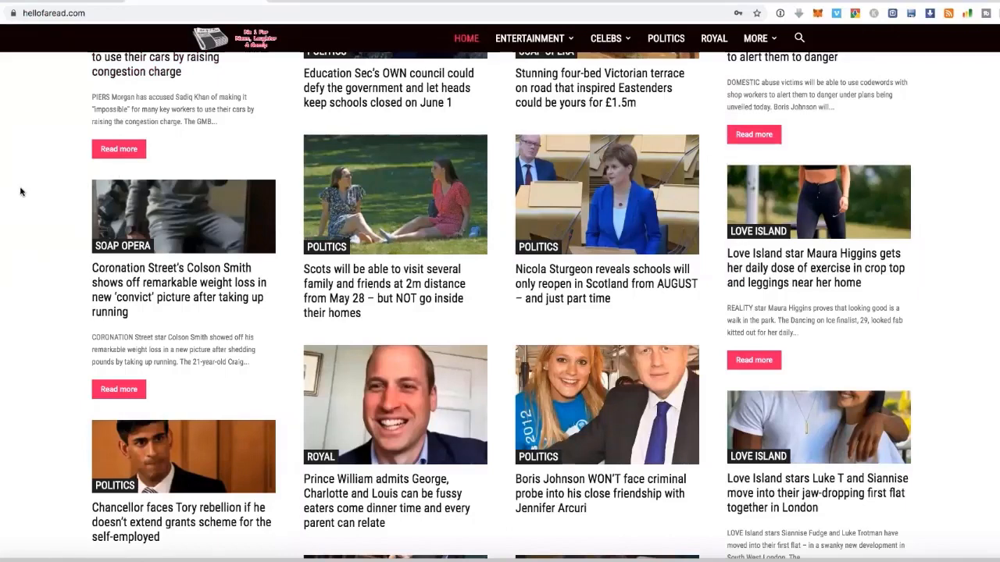
# Review the Hell Of A Read homepage and its category navigation, including the Entertainment and More subcategories.
pyautogui.scroll(2, 23, 195)
pyautogui.scroll(5, 23, 195)
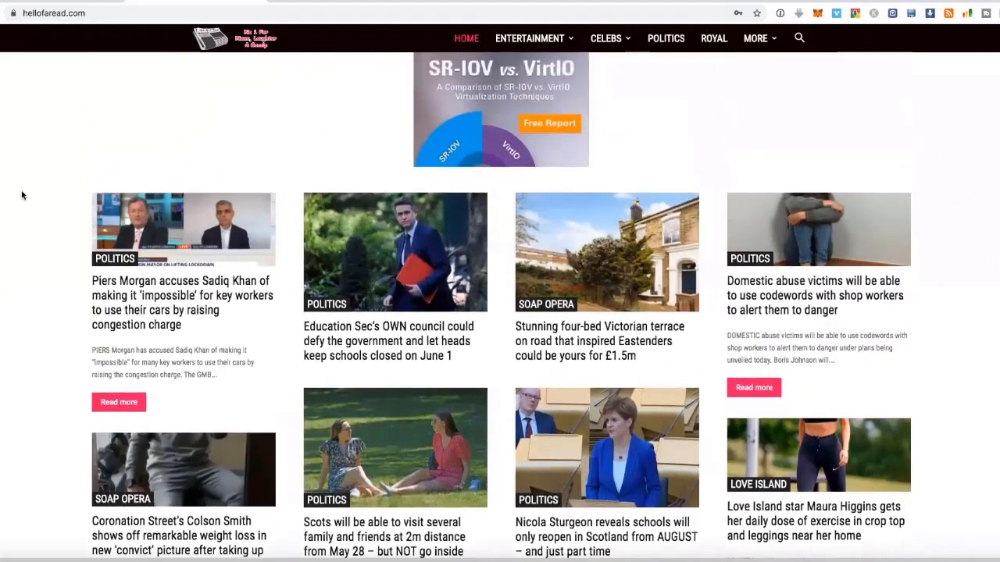
pyautogui.scroll(8, 22, 196)
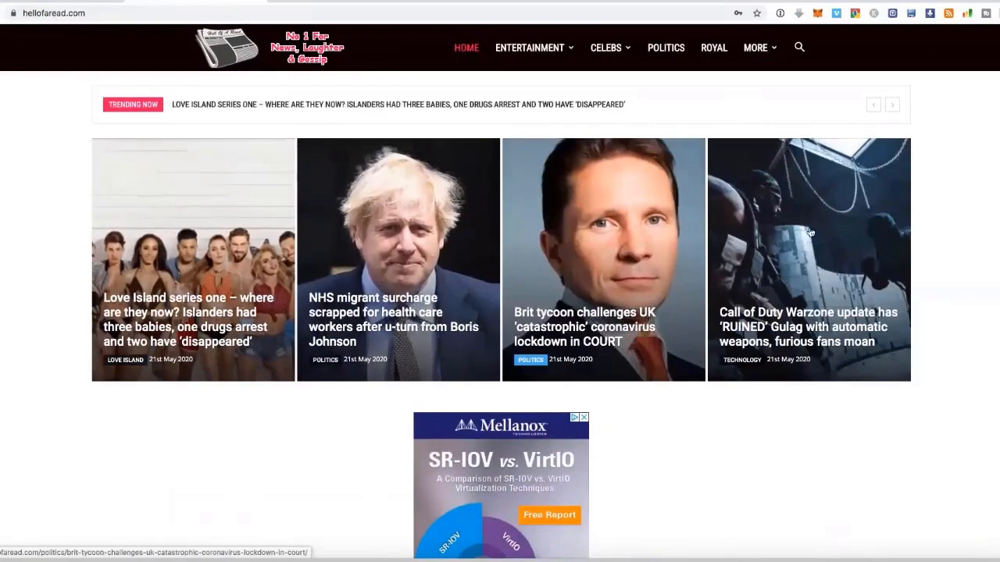
pyautogui.moveTo(574, 63)
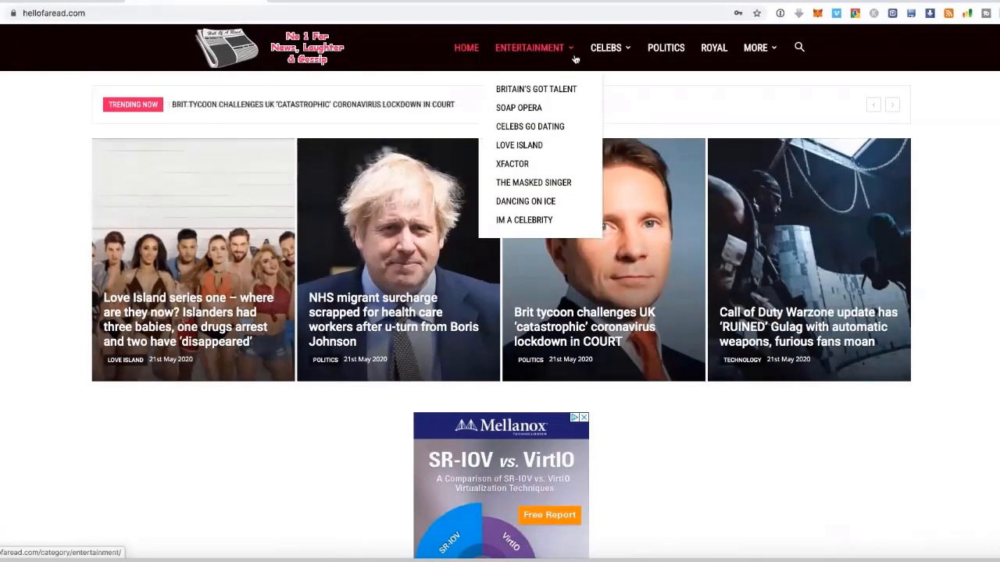
pyautogui.moveTo(620, 50)
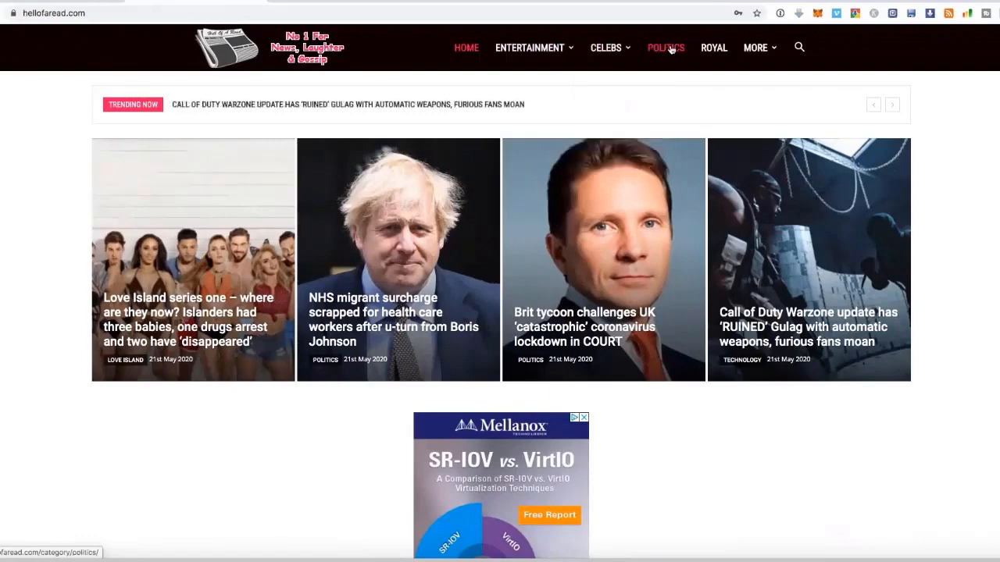
pyautogui.moveTo(768, 50)
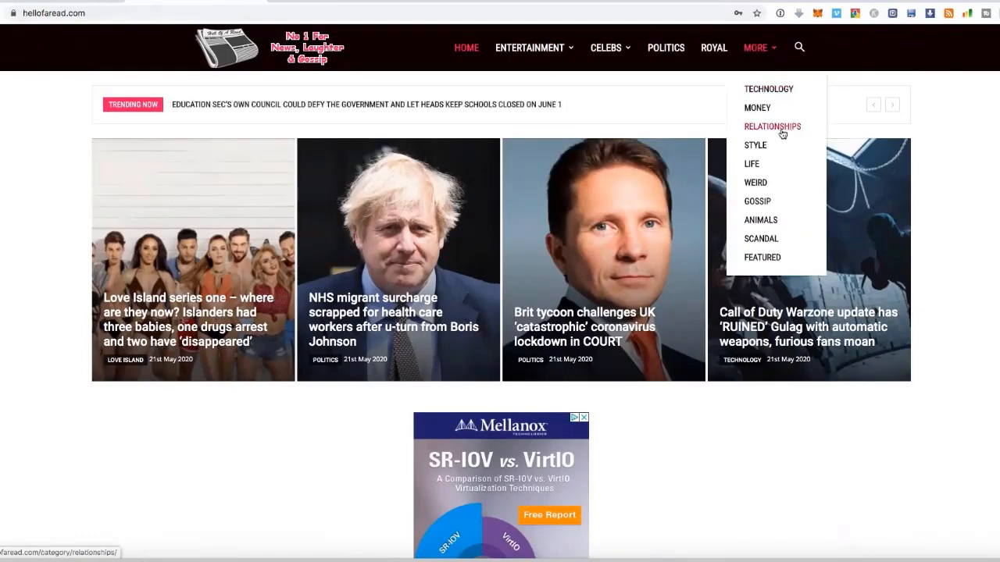
# Look through the homepage's article listing down to the social feed, and return to the featured stories.
pyautogui.scroll(-4, 60, 246)
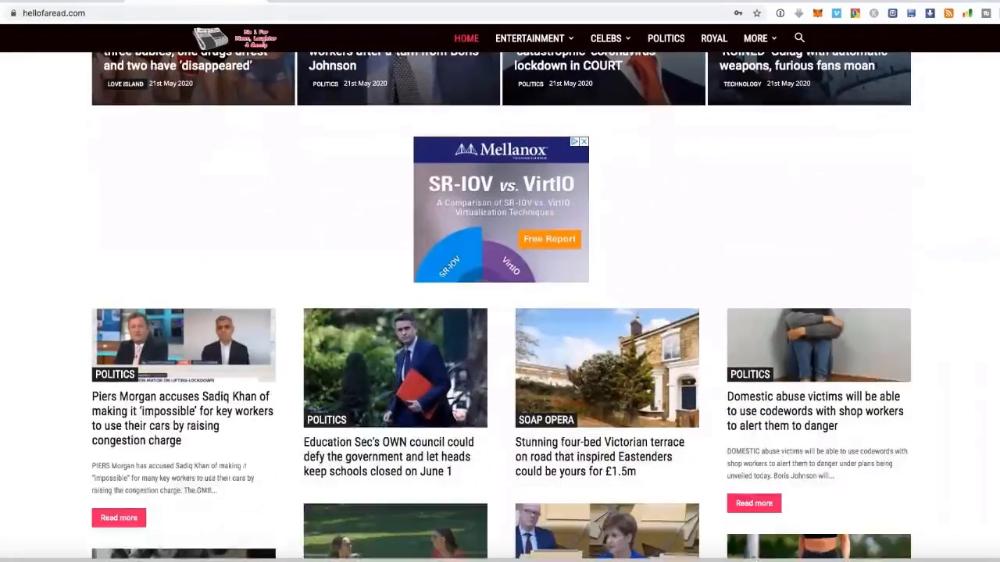
pyautogui.scroll(-3, 500, 305)
pyautogui.scroll(-5, 49, 201)
pyautogui.scroll(-4, 426, 200)
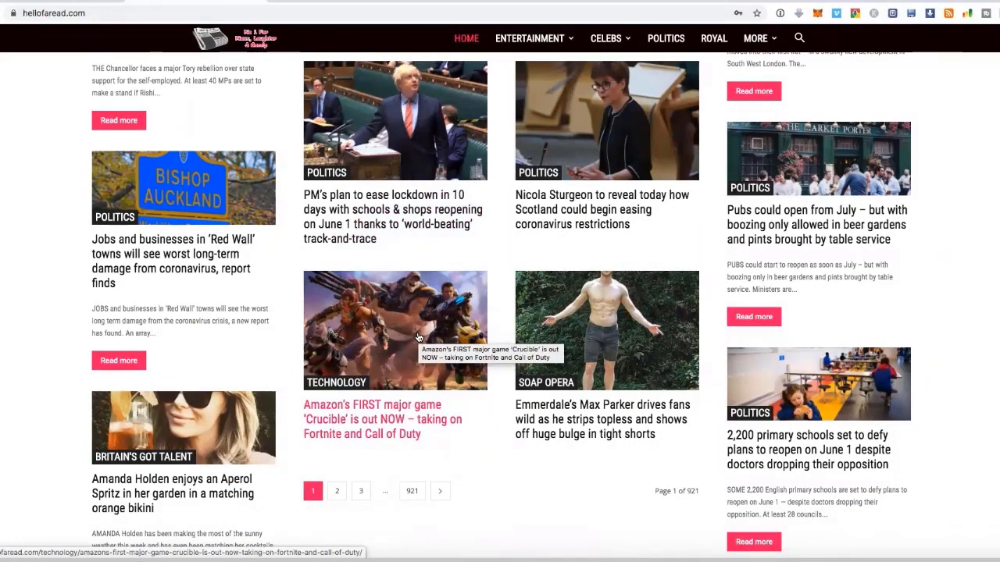
pyautogui.scroll(-2, 395, 305)
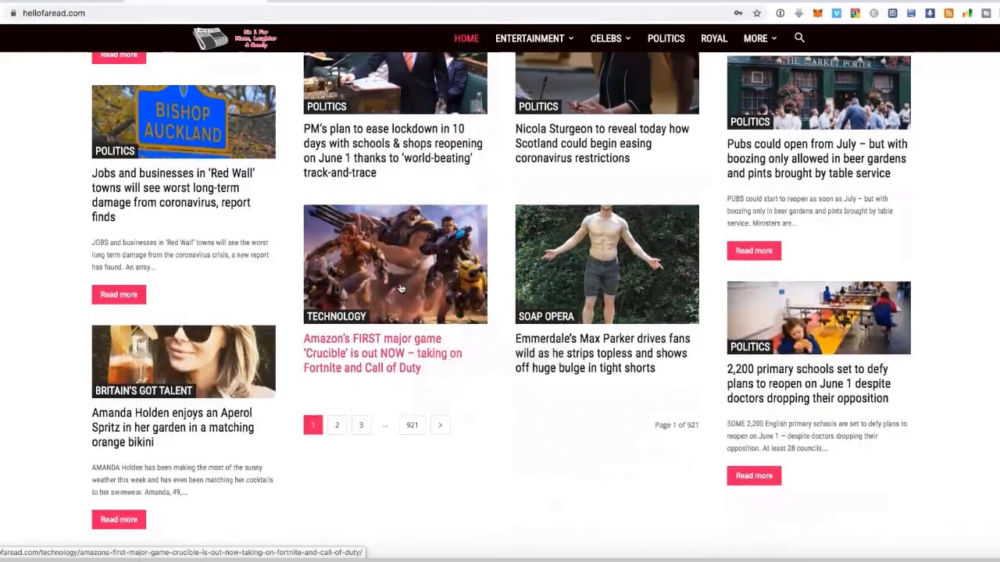
pyautogui.scroll(-5, 384, 268)
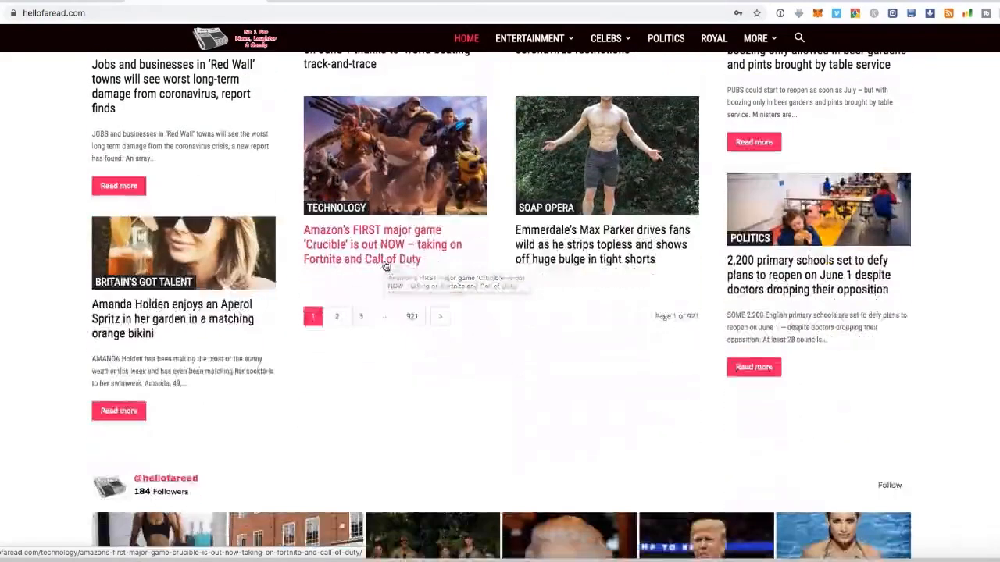
pyautogui.scroll(9, 383, 262)
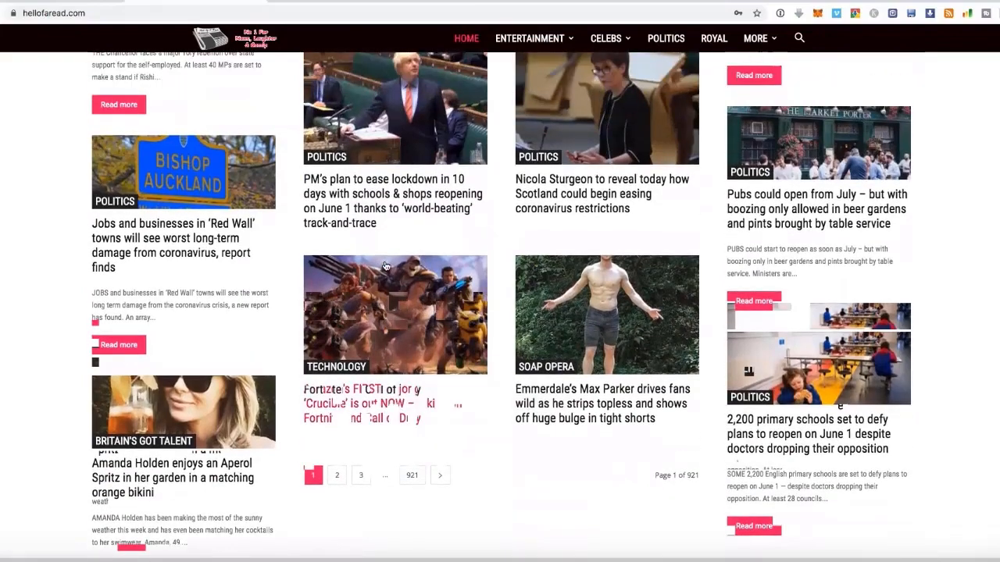
pyautogui.scroll(6, 385, 268)
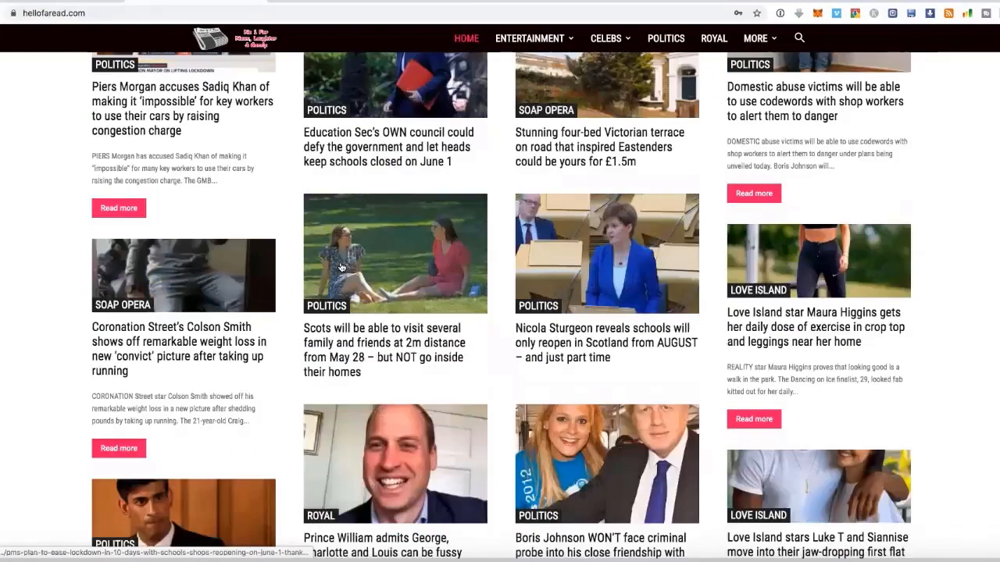
pyautogui.scroll(6, 307, 261)
pyautogui.scroll(1, 306, 262)
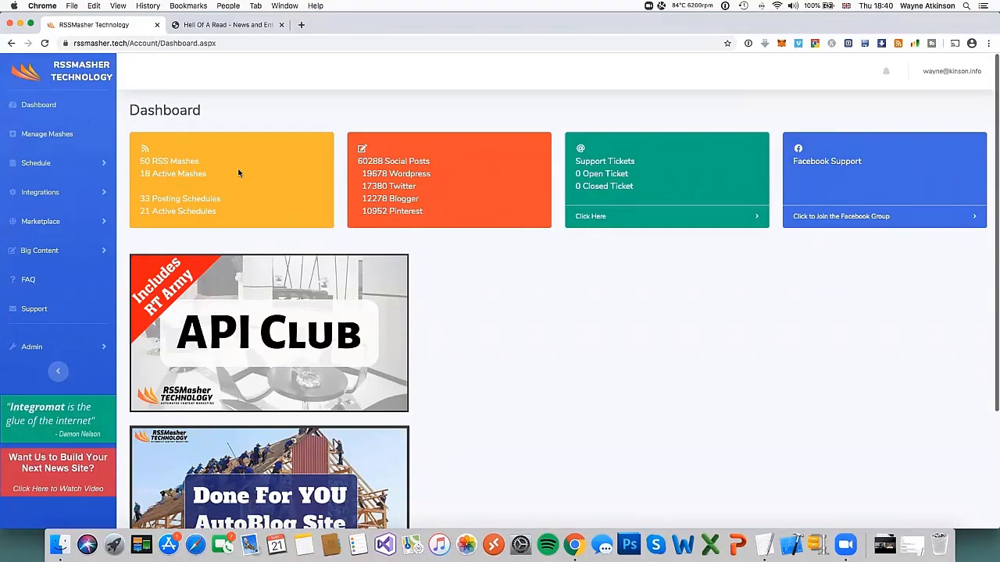
# Return from the Hell Of A Read site to RSSMasher and start adding a new mash.
pyautogui.click(225, 24)
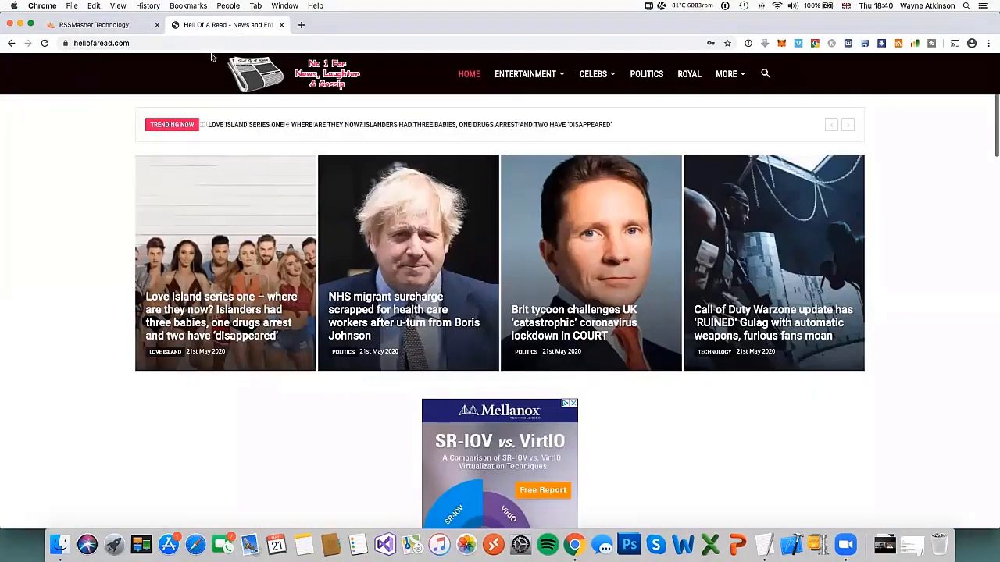
pyautogui.click(125, 26)
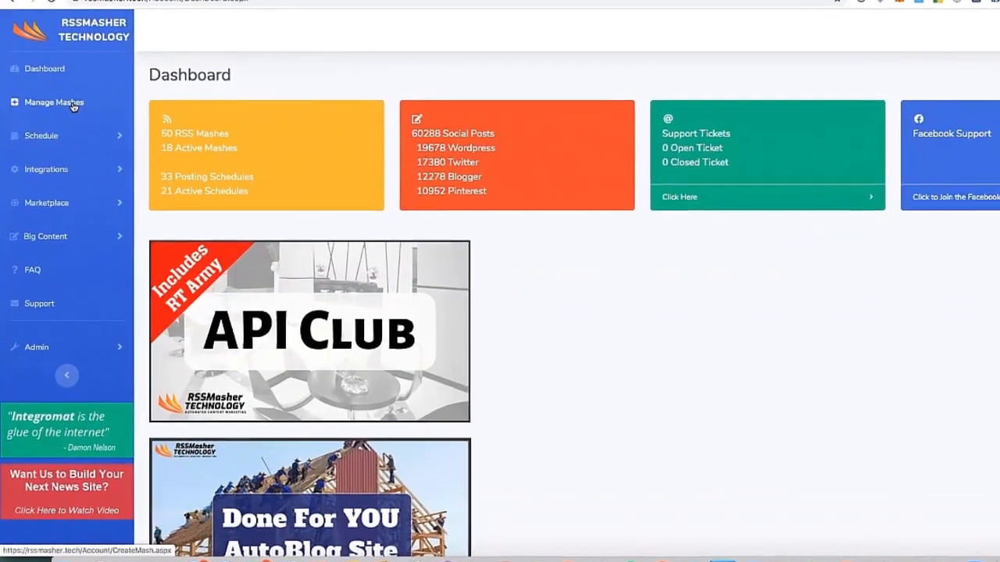
pyautogui.click(64, 131)
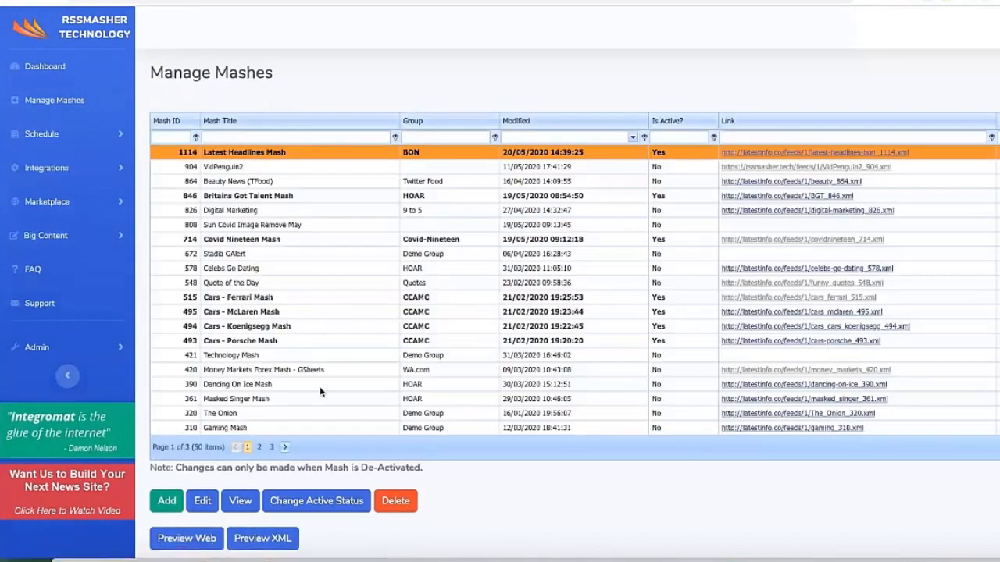
pyautogui.click(166, 503)
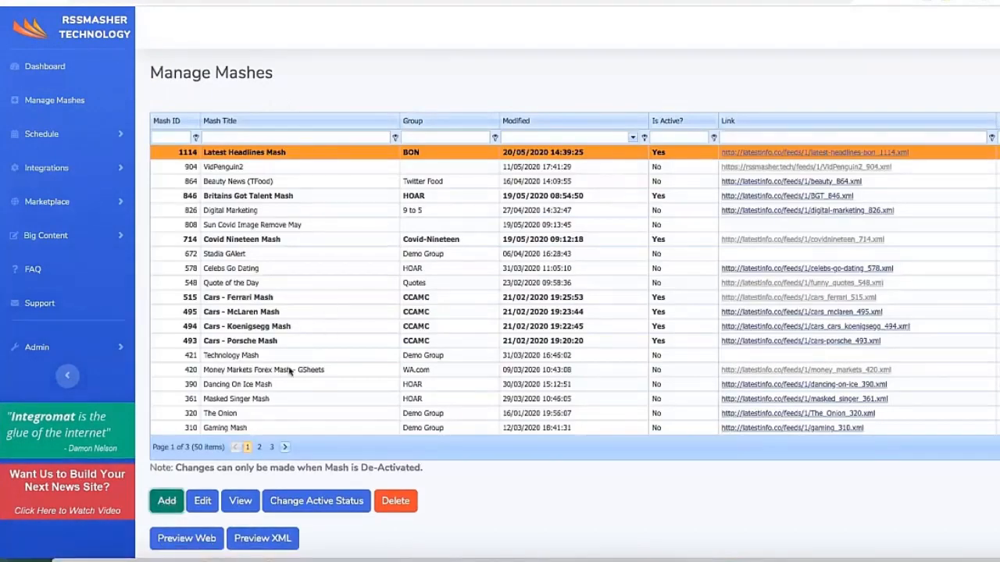
# Title the new mash Money Mash, leave its description empty, and set the permalink to Money_HOAR.
pyautogui.click(507, 170)
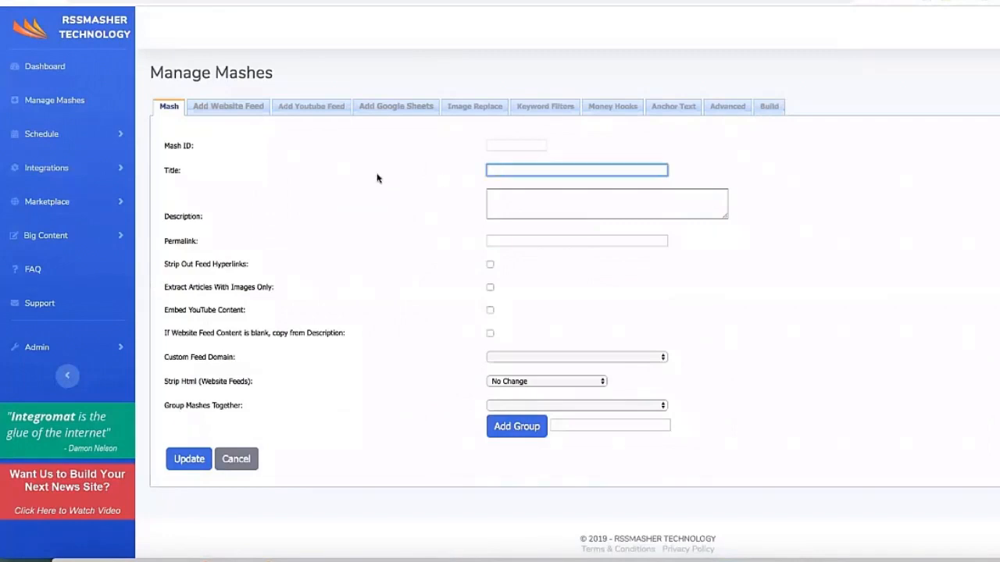
pyautogui.write('Money Mash')
pyautogui.click(509, 202)
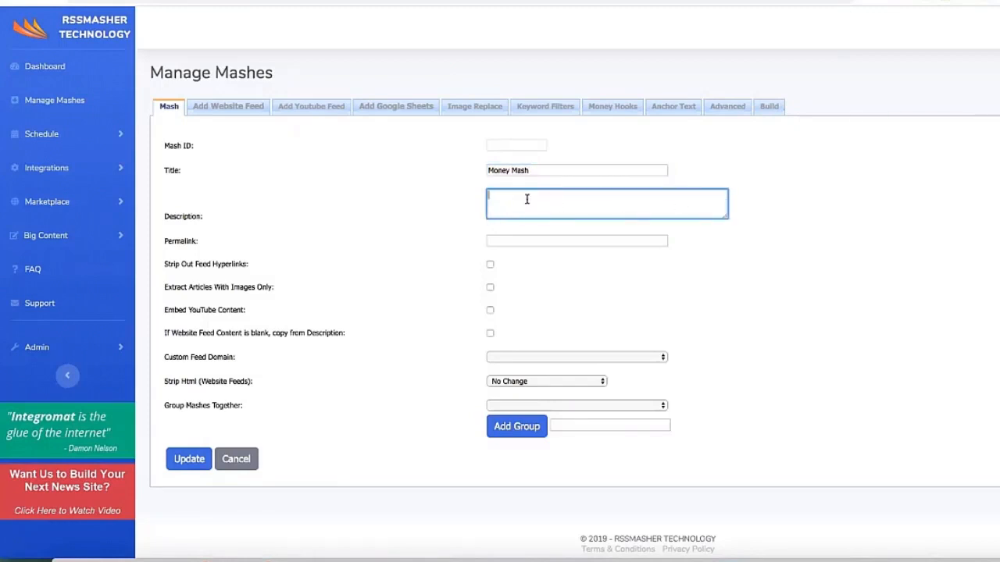
pyautogui.click(509, 241)
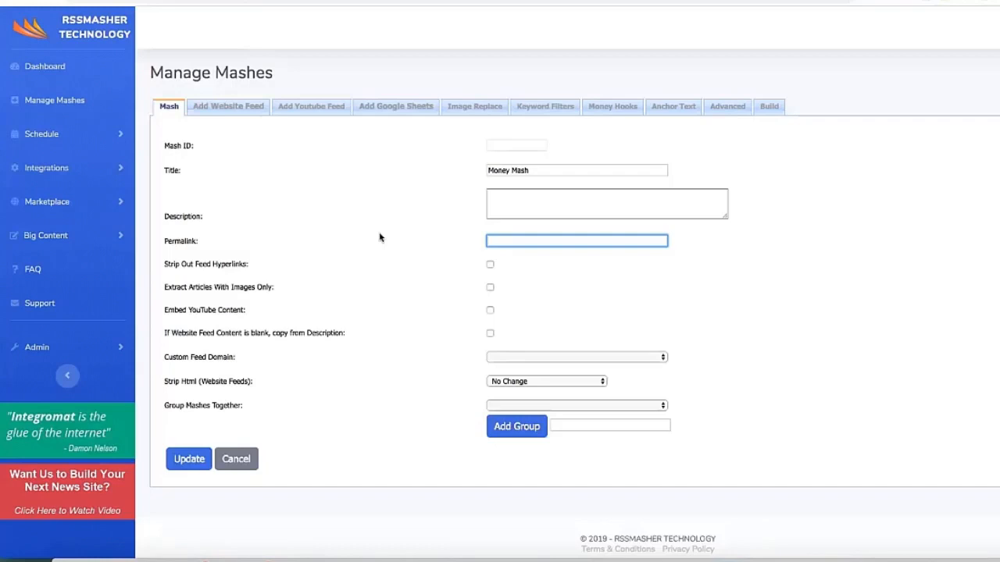
pyautogui.write('Money_HOAR')
# Enable stripping out feed hyperlinks and extracting only articles with images for the new mash.
pyautogui.click(517, 272)
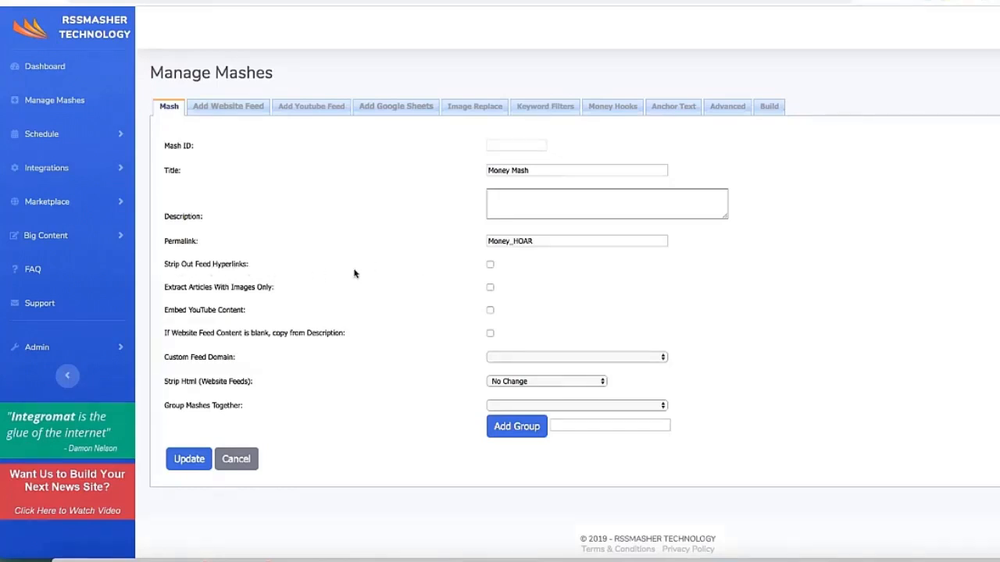
pyautogui.click(490, 264)
pyautogui.click(490, 288)
pyautogui.click(490, 311)
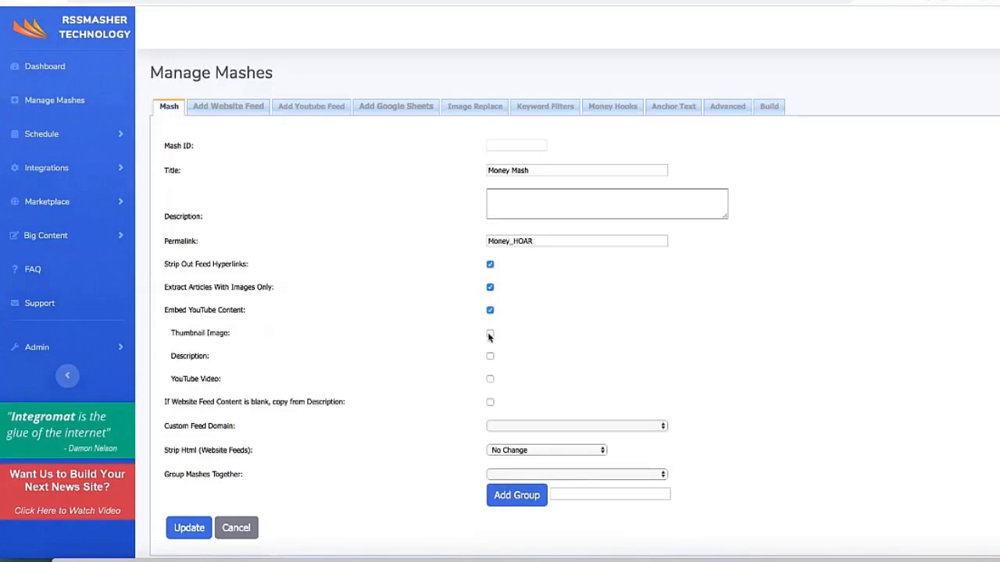
pyautogui.click(490, 334)
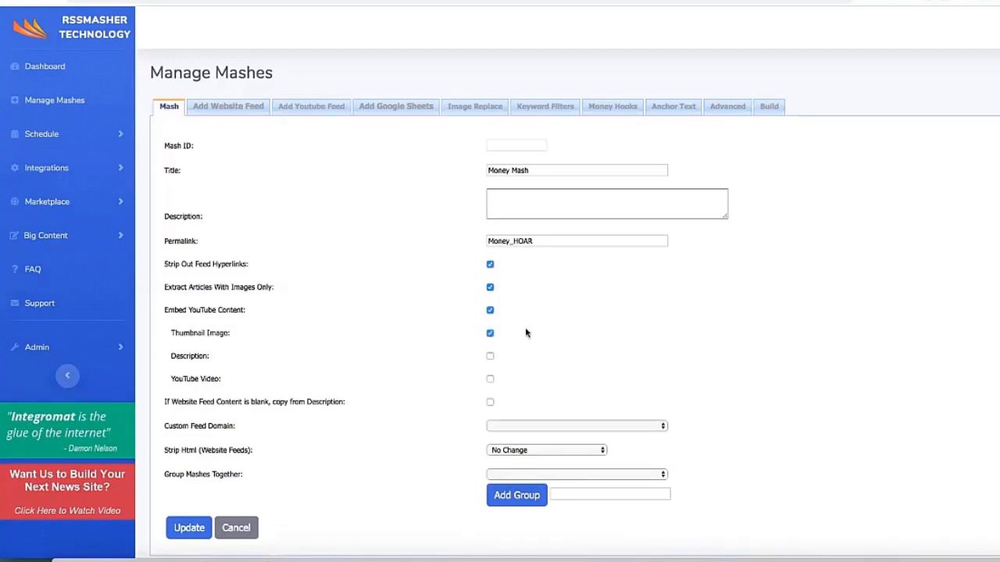
pyautogui.click(490, 357)
pyautogui.click(489, 310)
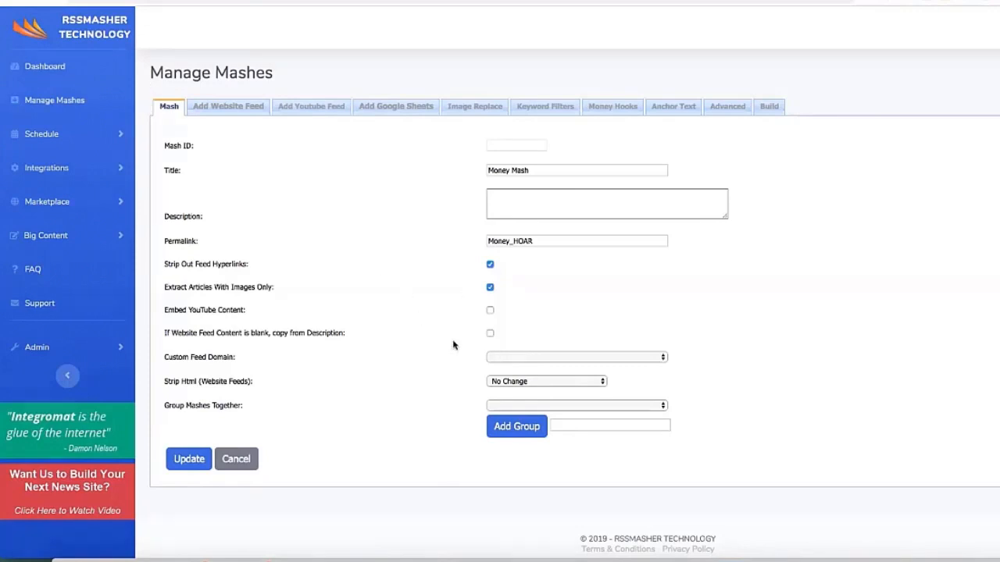
# Assign the mash to the HOAR group and save its settings.
pyautogui.click(587, 405)
pyautogui.click(506, 416)
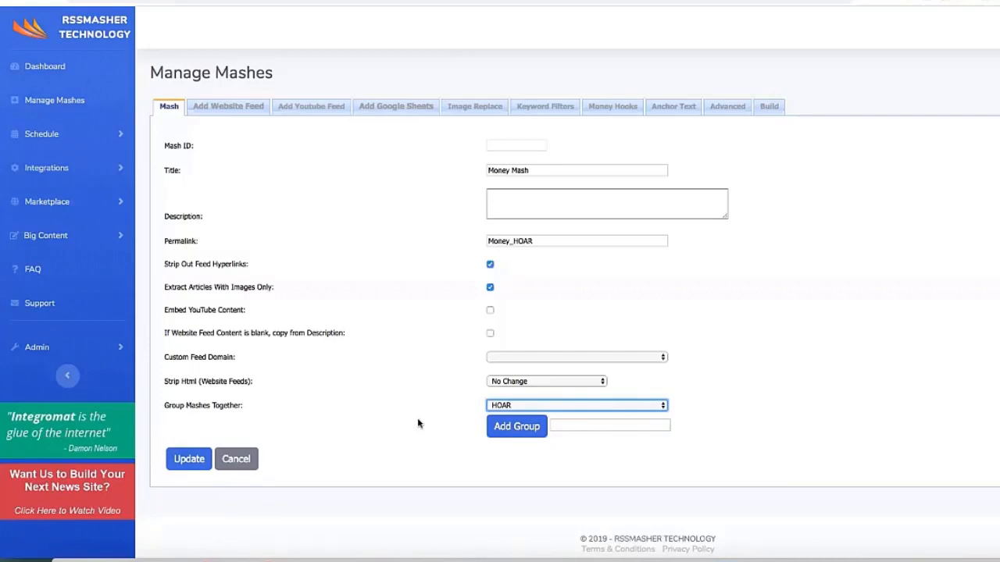
pyautogui.click(186, 464)
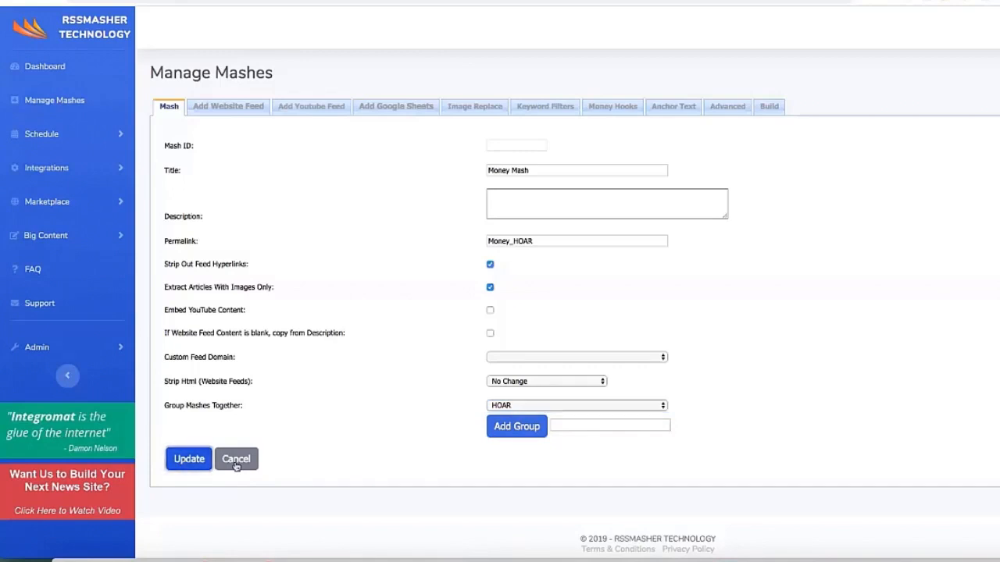
# Open the mash's website feed settings and browse the built-in niches, including the feeds offered for Hobbies-Pets.
pyautogui.click(222, 110)
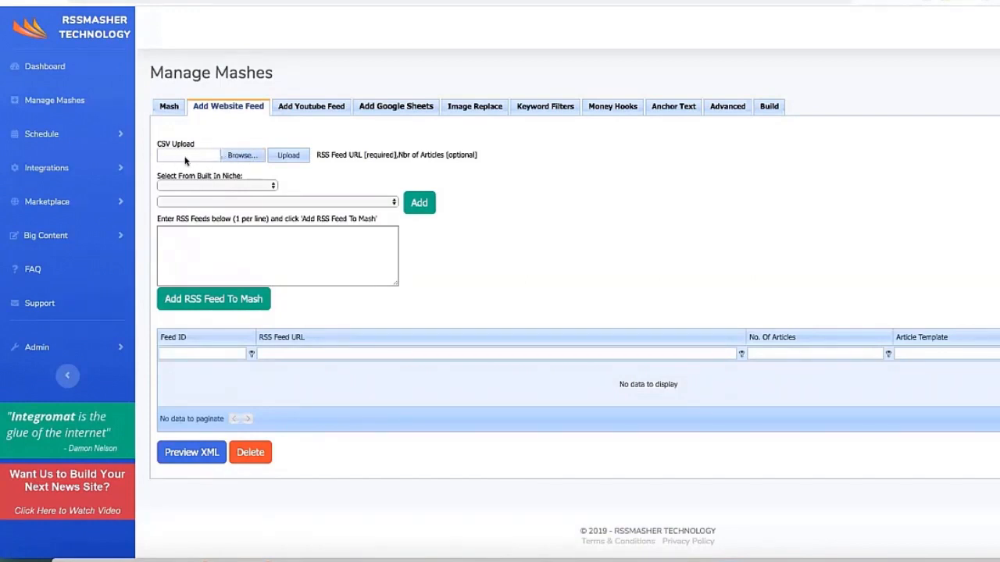
pyautogui.click(255, 188)
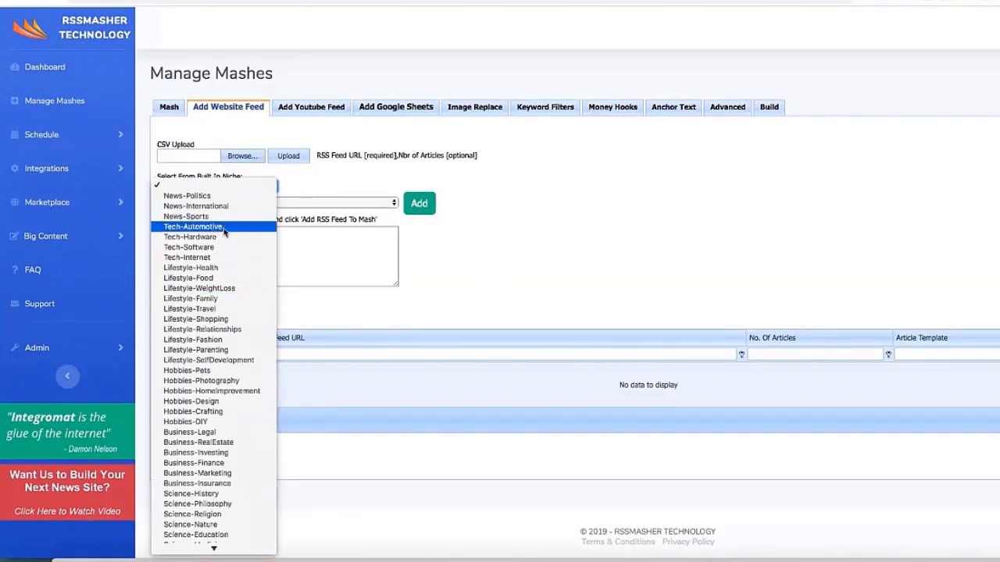
pyautogui.click(218, 371)
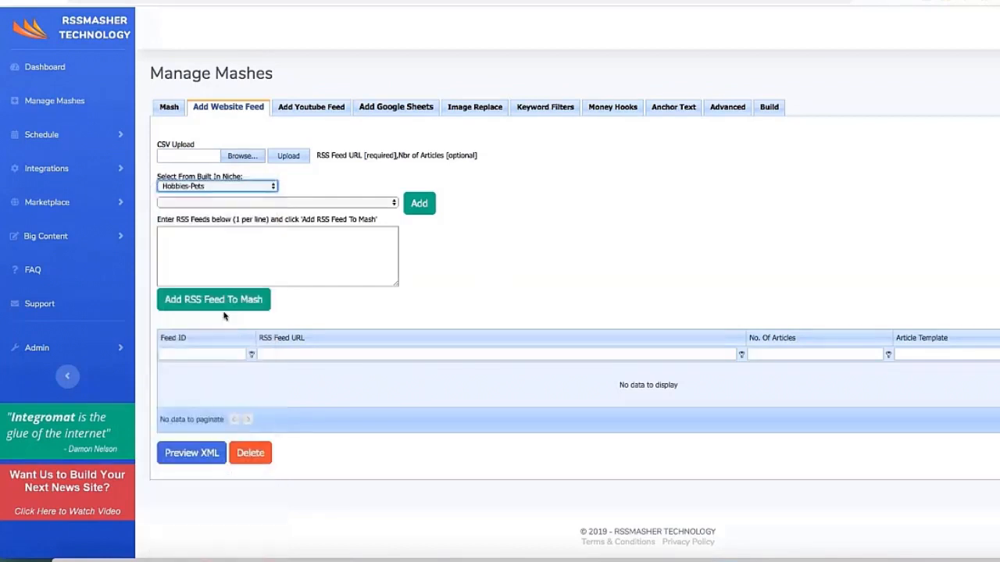
pyautogui.click(343, 206)
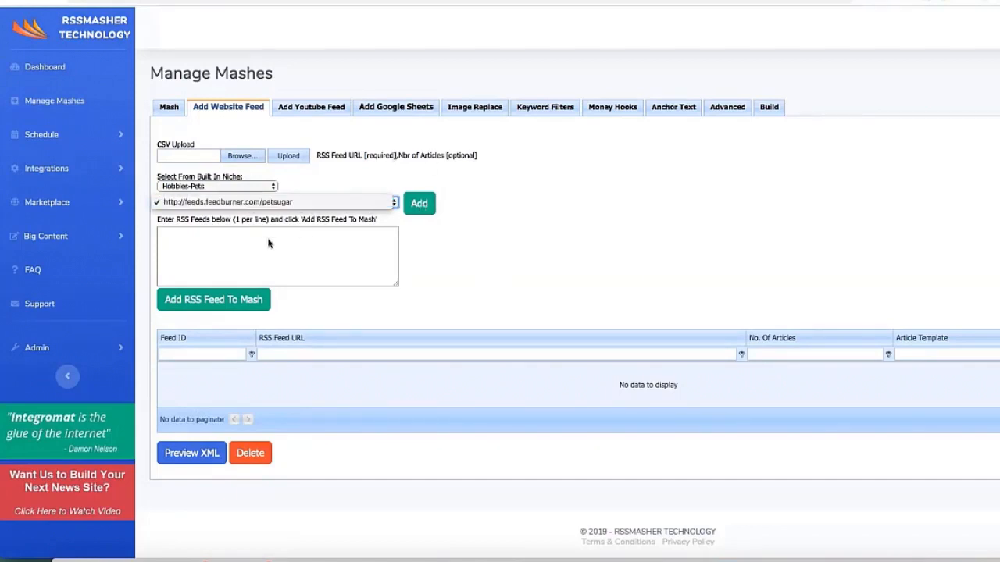
pyautogui.click(255, 188)
pyautogui.click(255, 187)
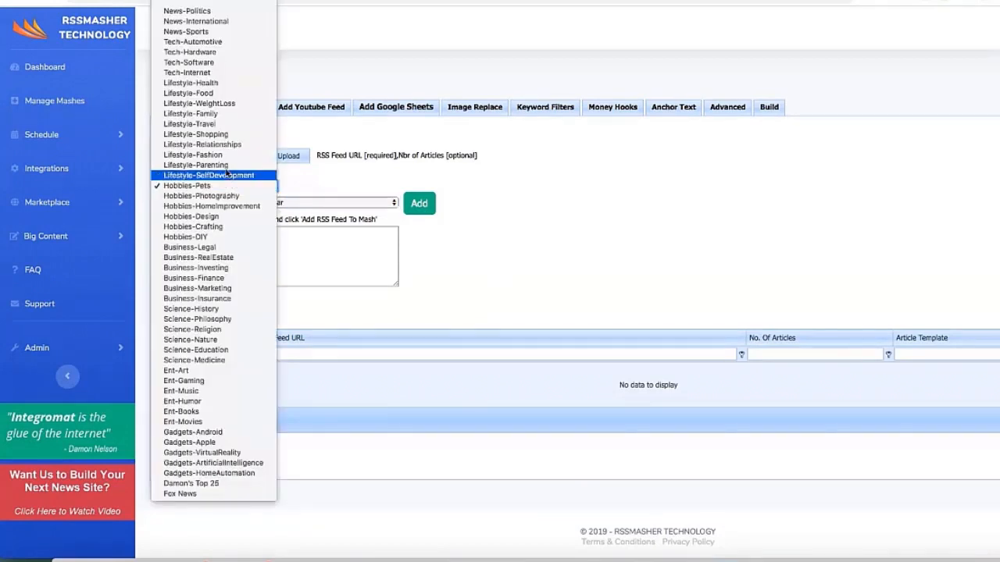
pyautogui.click(335, 177)
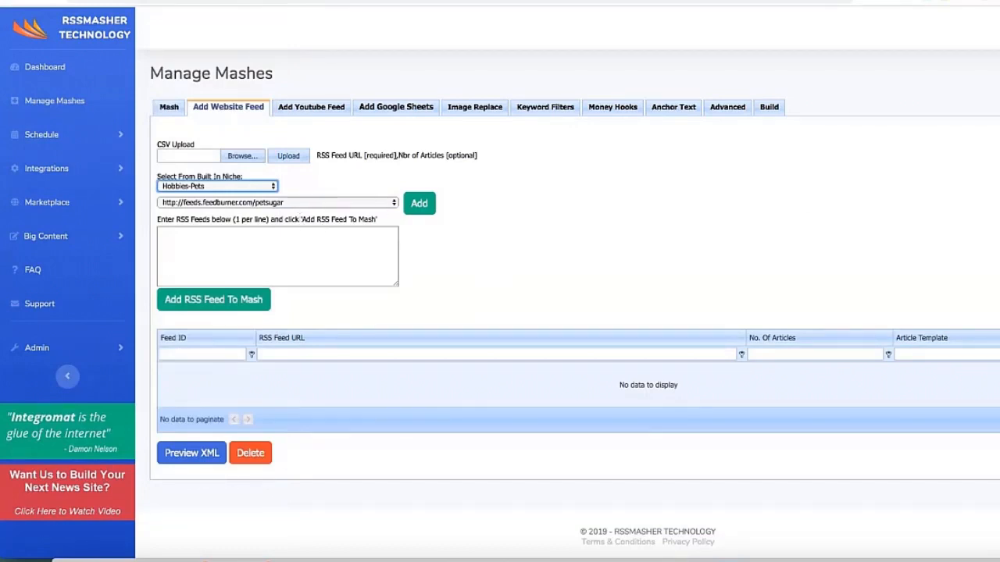
pyautogui.click(182, 235)
pyautogui.write('https://www.thesun.co.uk/money/feed/')
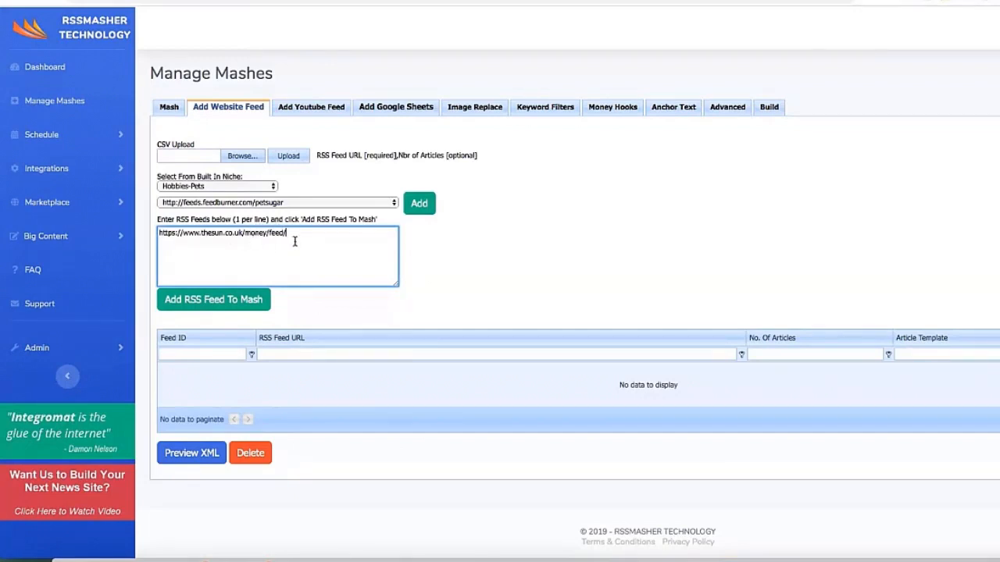
pyautogui.press('Tab')
pyautogui.press('Return')
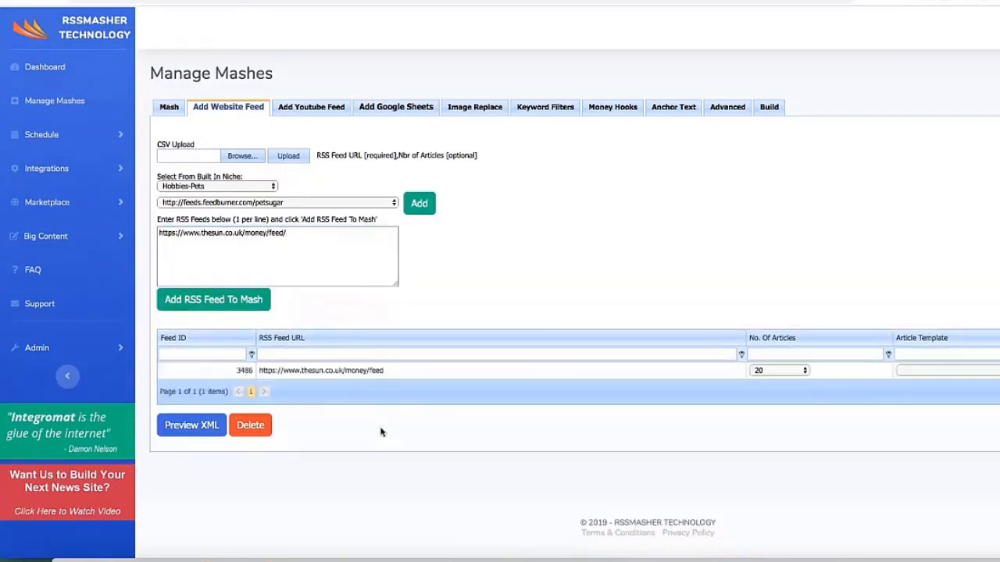
# Review the article count options for The Sun money feed and the mash's YouTube feed and Google Sheets settings.
pyautogui.click(294, 373)
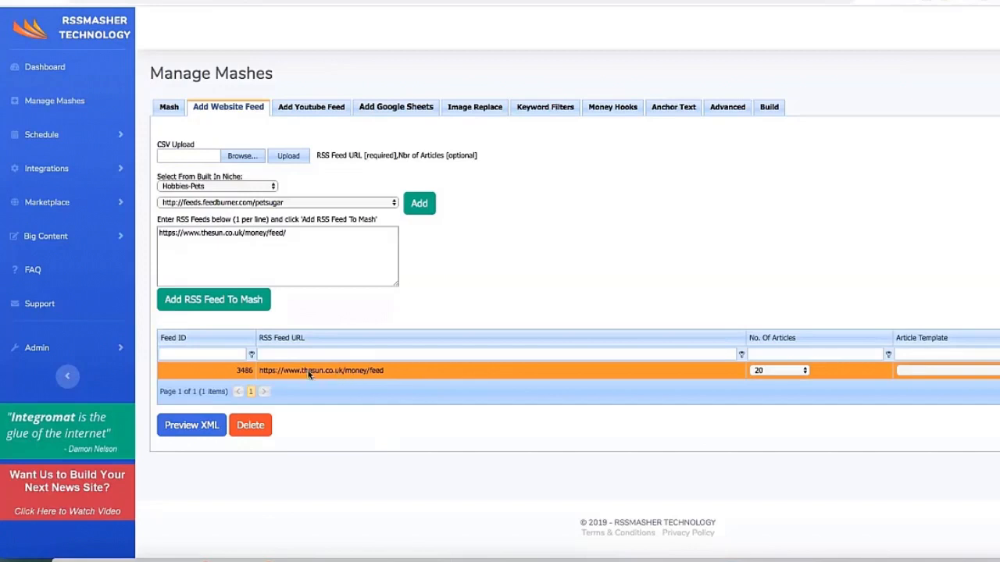
pyautogui.click(792, 374)
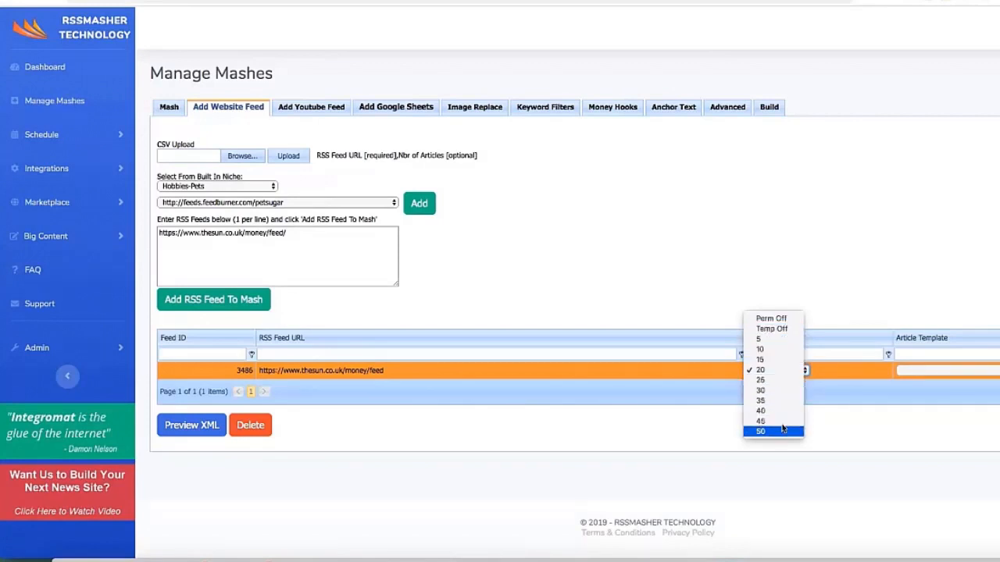
pyautogui.click(785, 374)
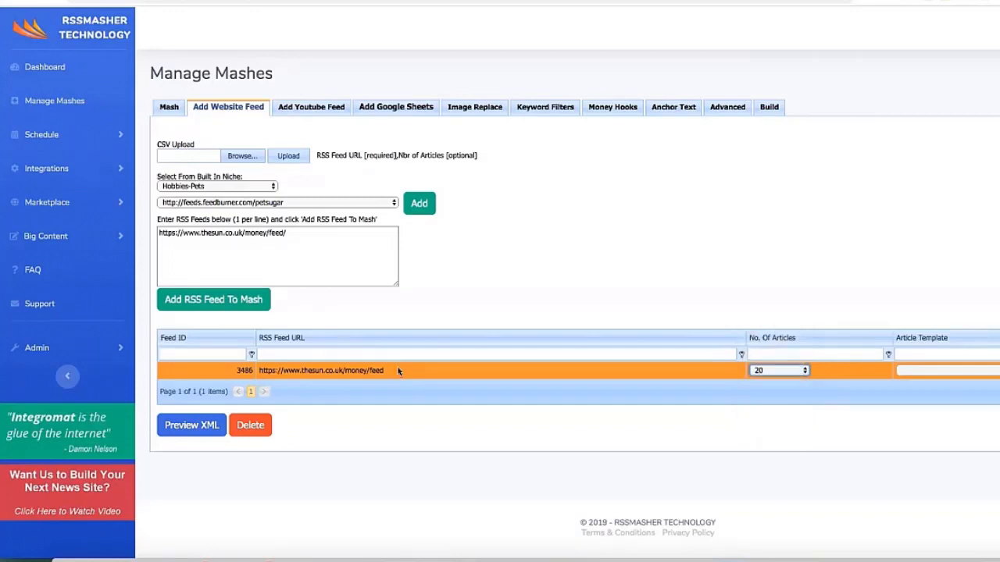
pyautogui.click(309, 110)
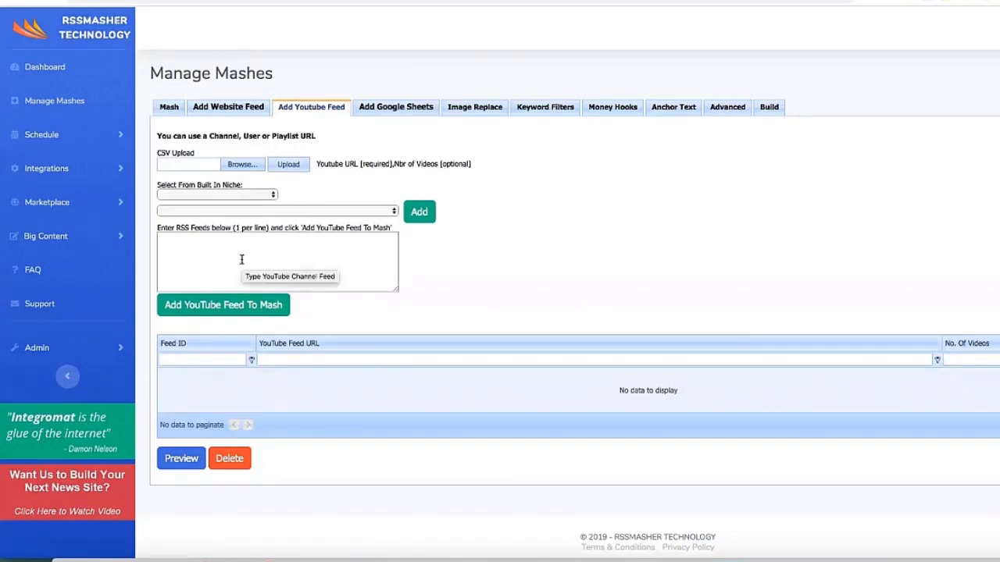
pyautogui.click(202, 245)
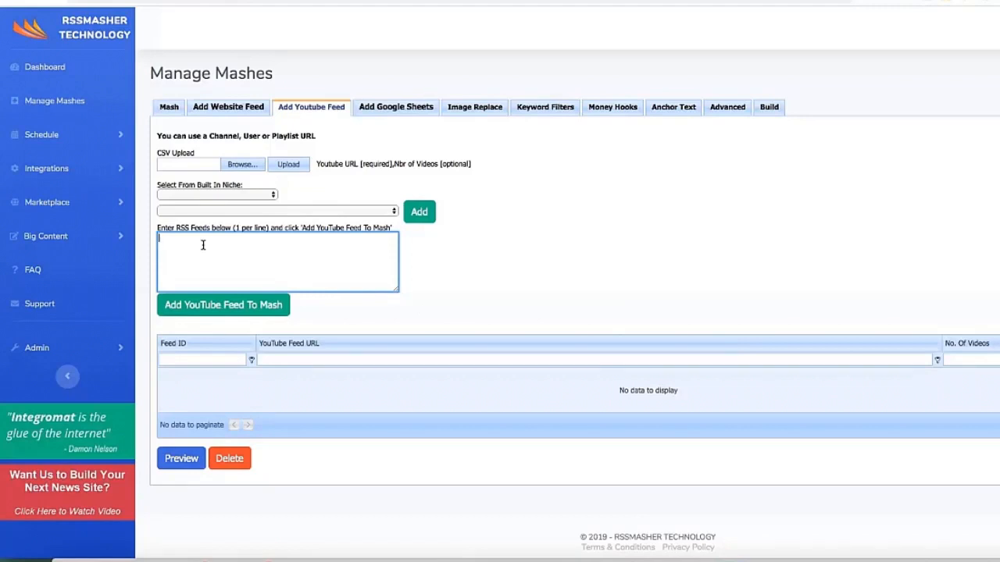
pyautogui.click(396, 110)
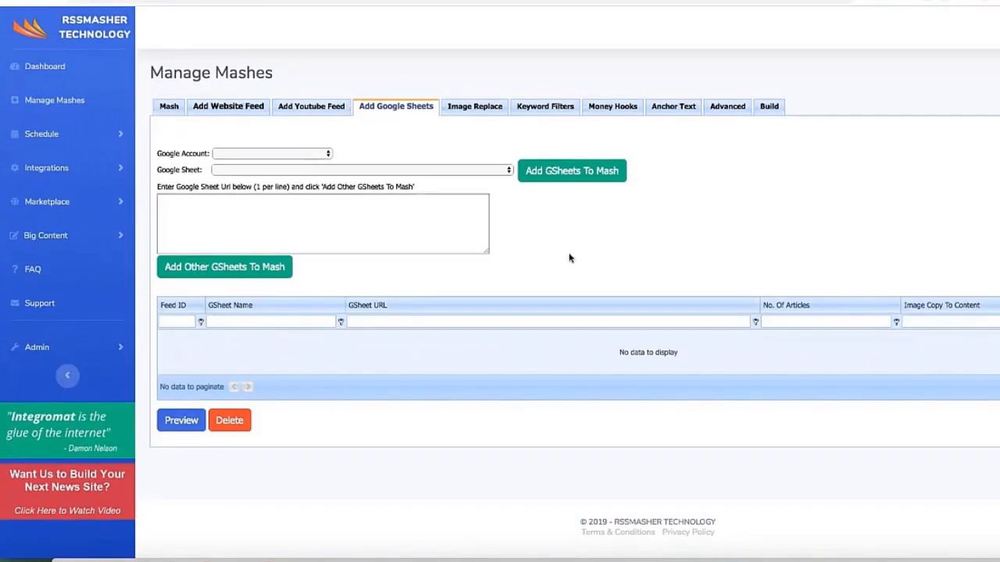
# Enable image replacement from image packs for the mash, choosing Assortment Pack 1 with the images order set to Order.
pyautogui.click(466, 109)
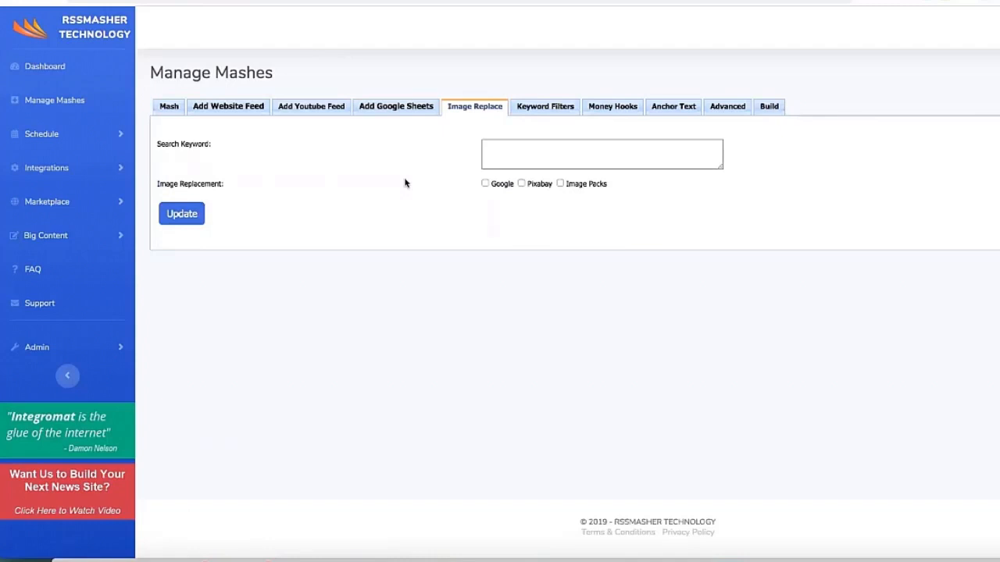
pyautogui.click(560, 184)
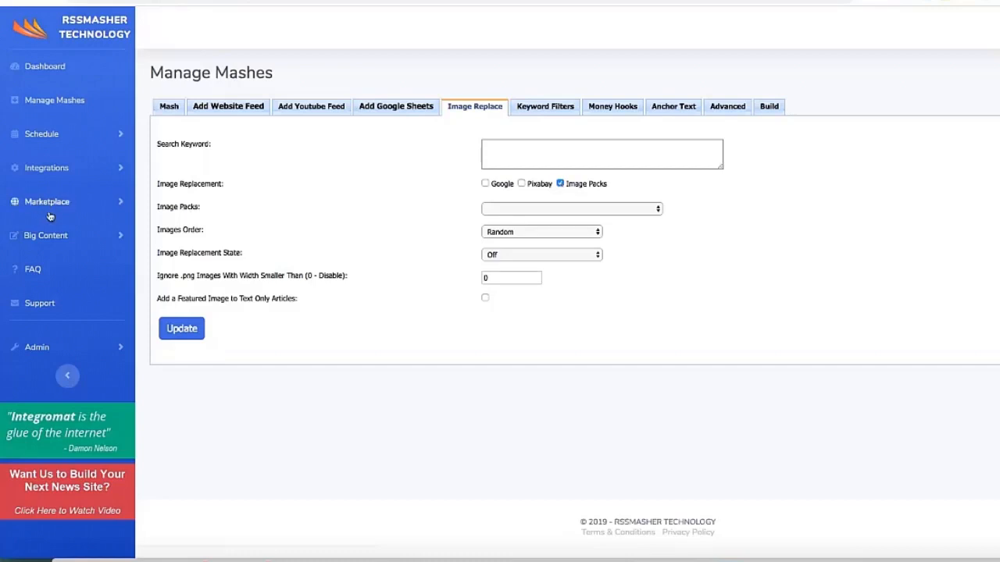
pyautogui.click(625, 211)
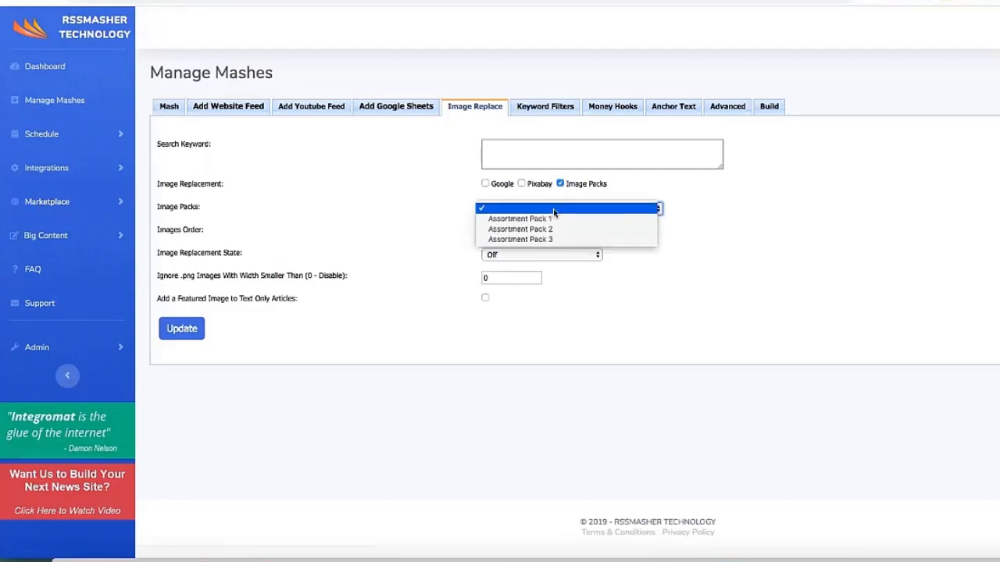
pyautogui.click(562, 219)
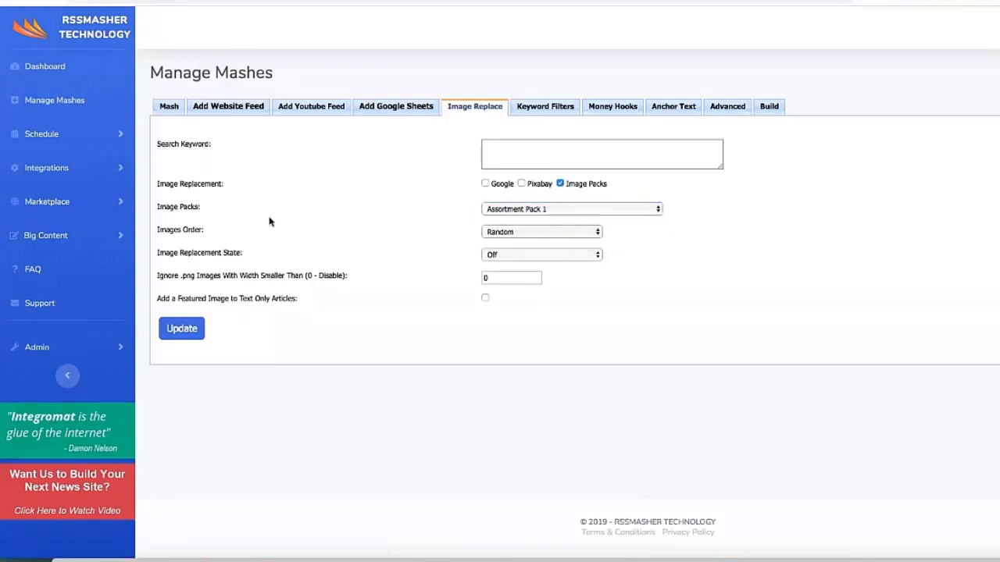
pyautogui.click(525, 233)
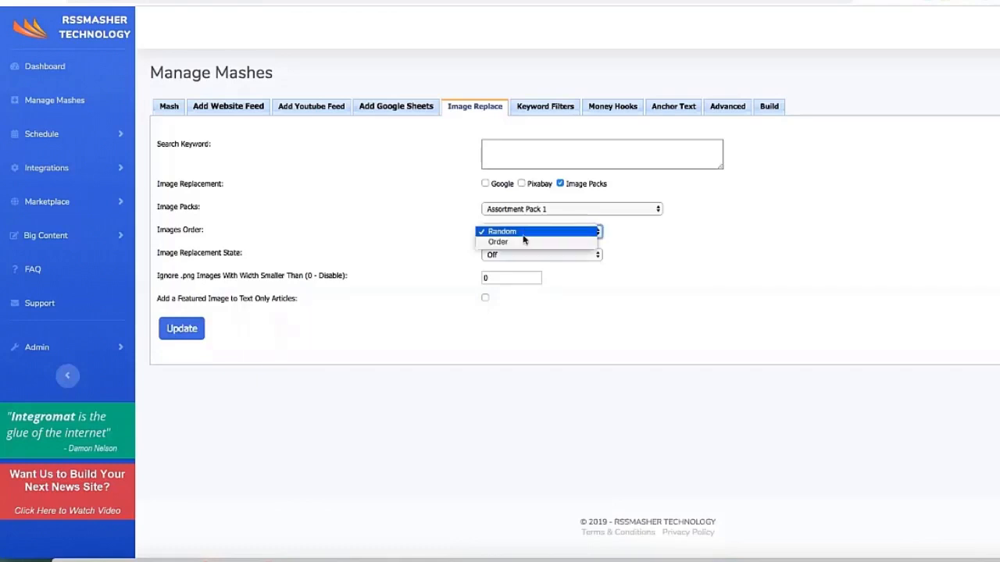
pyautogui.click(523, 243)
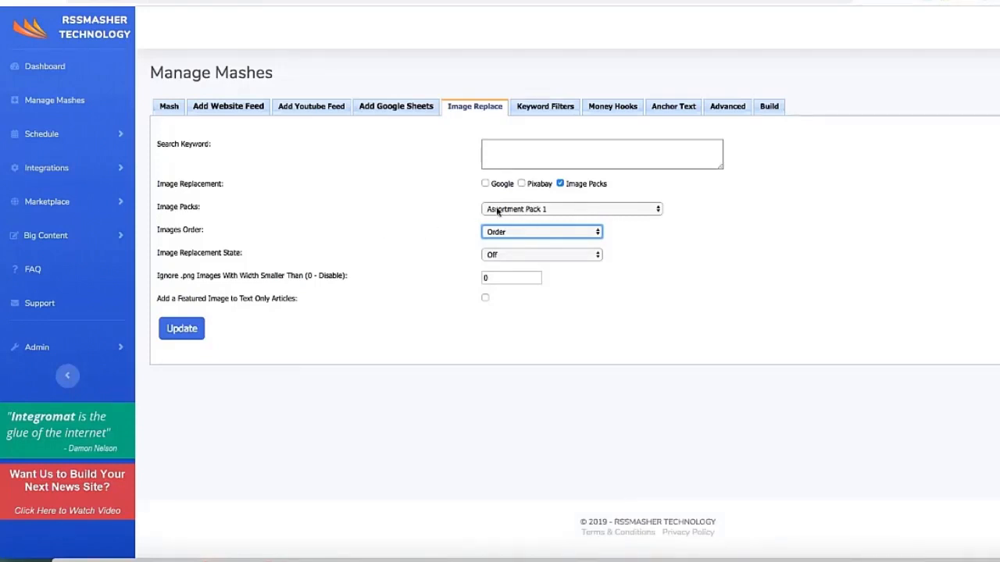
# Set the image replacement state to All Images and enable adding a featured image to text only articles.
pyautogui.click(560, 256)
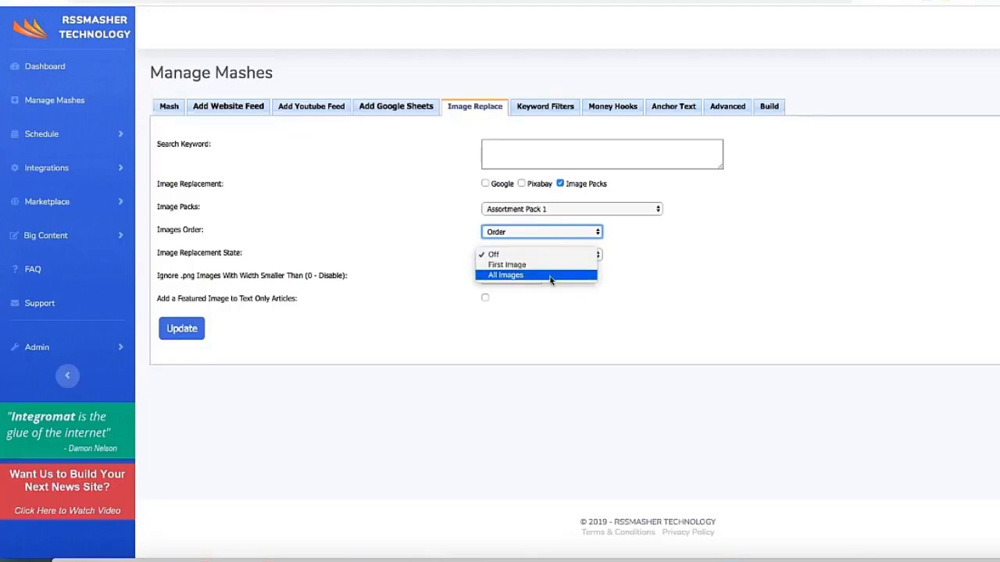
pyautogui.click(547, 265)
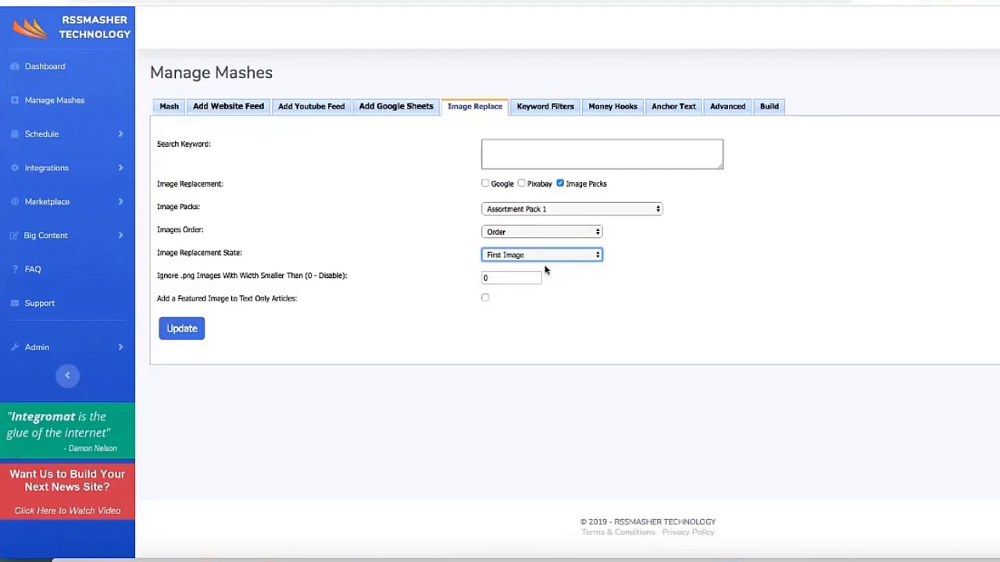
pyautogui.click(541, 255)
pyautogui.click(542, 268)
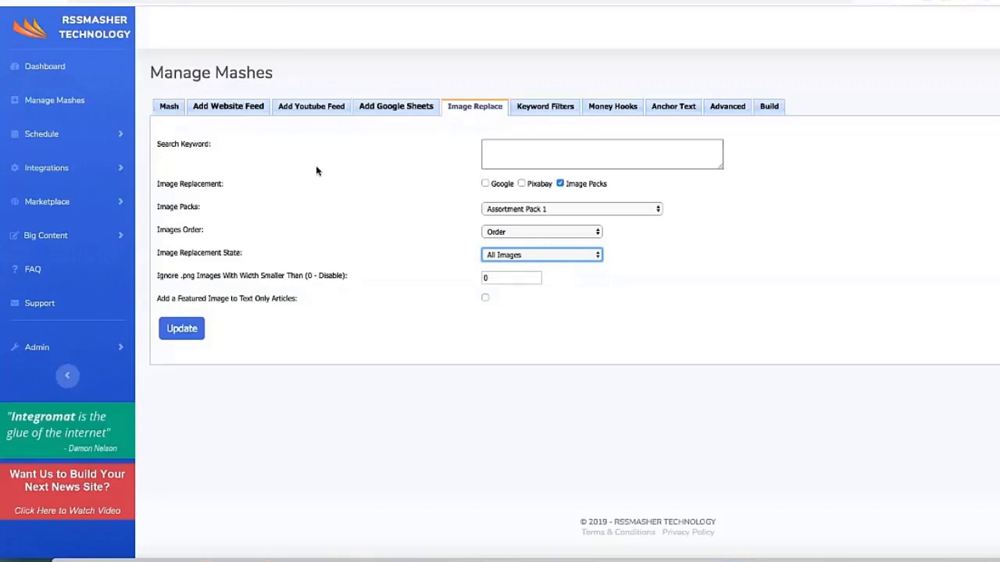
pyautogui.click(485, 298)
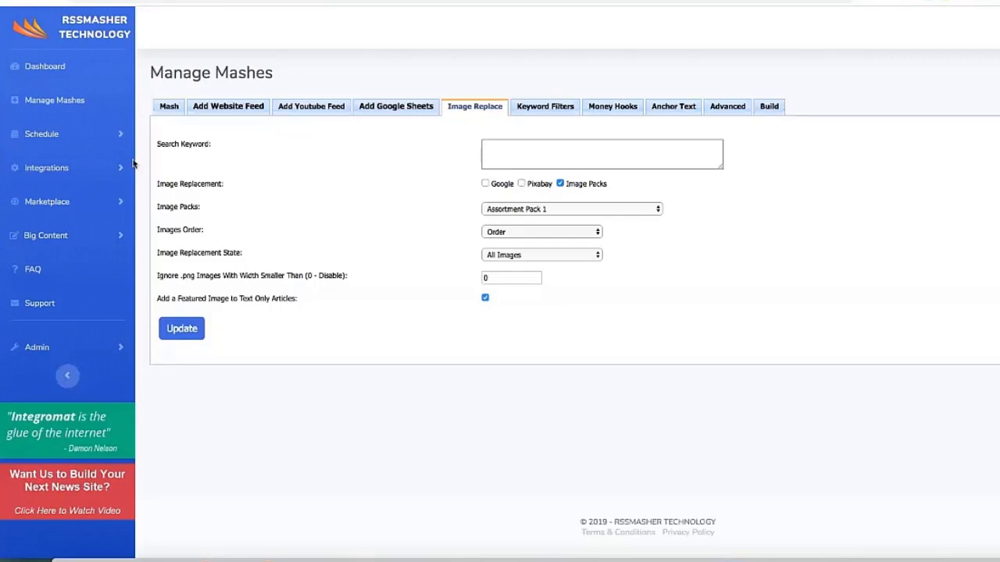
# Review the available integrations, including Google Custom Search and Pixabay.
pyautogui.click(53, 170)
pyautogui.scroll(-2, 58, 239)
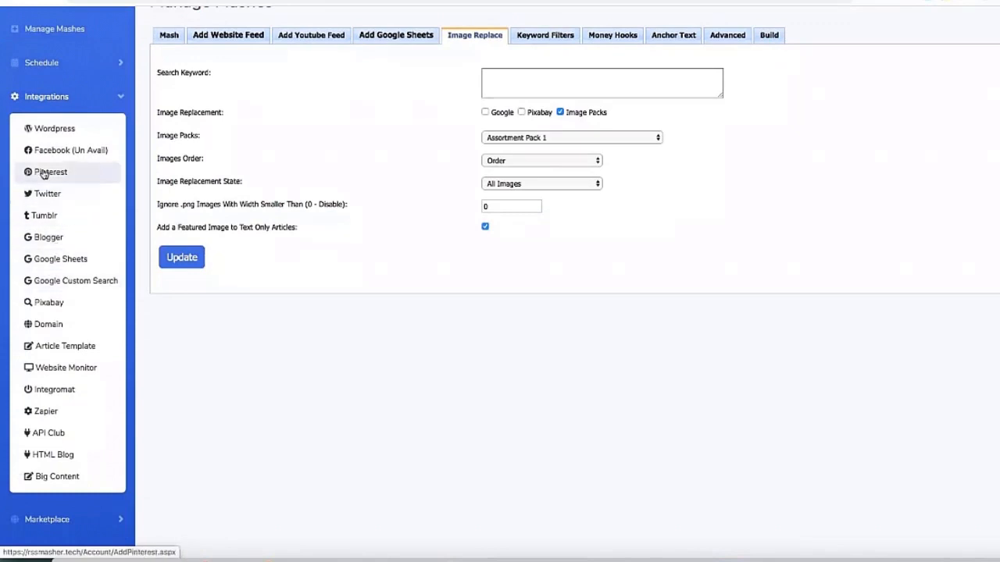
pyautogui.scroll(1, 61, 318)
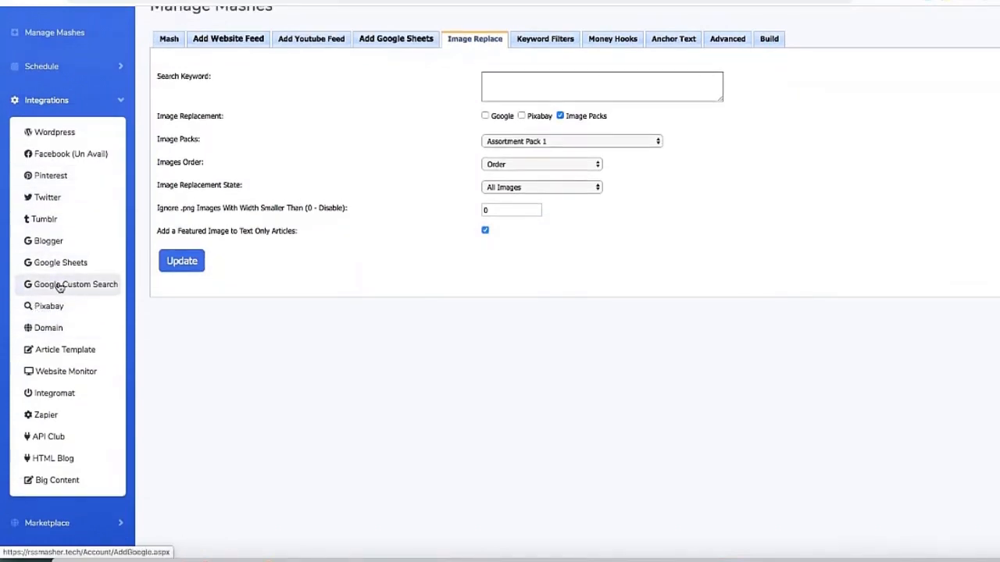
pyautogui.click(72, 102)
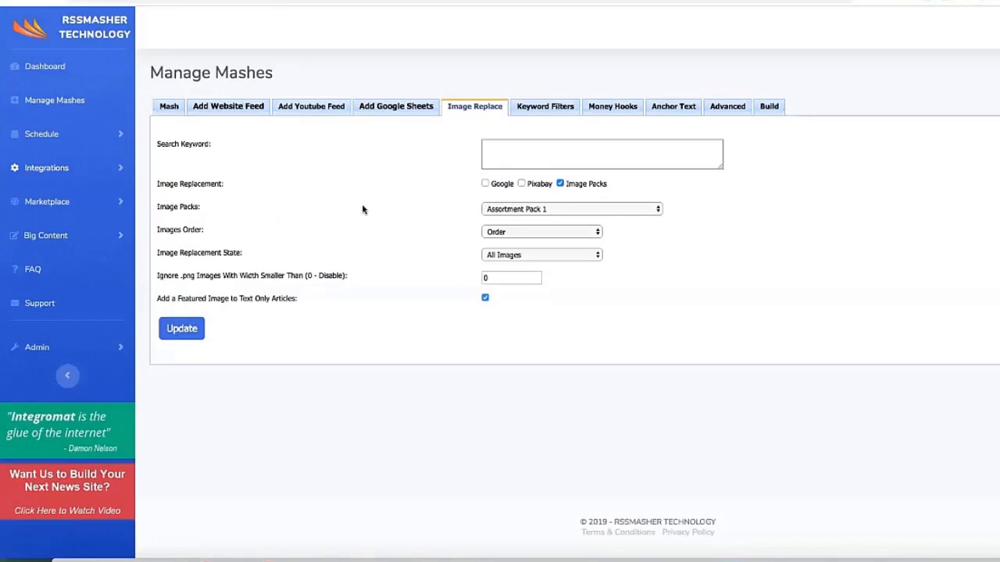
# Set the image replacement search keywords to "money, money tips".
pyautogui.click(498, 151)
pyautogui.write('money')
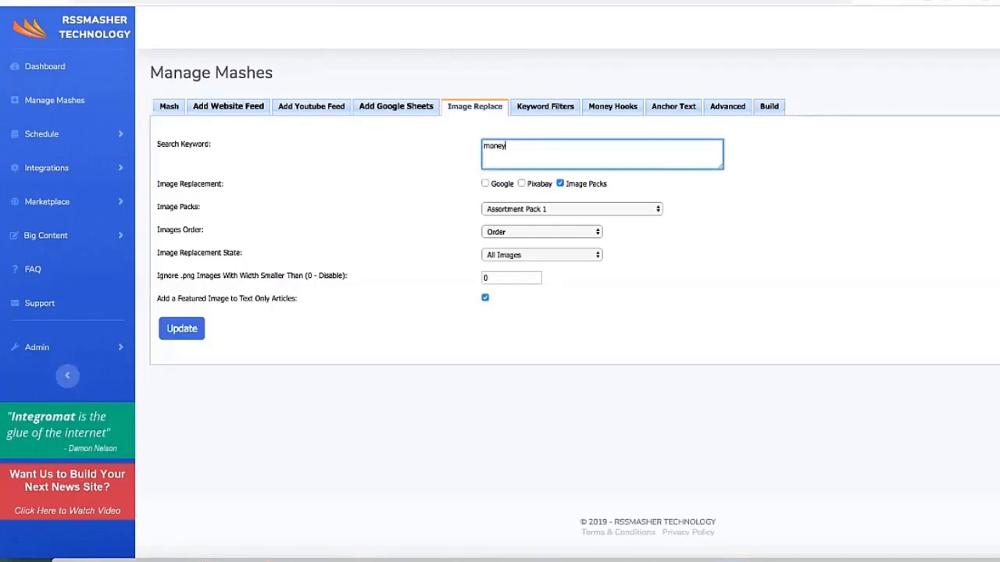
pyautogui.write(', money tips')
# Enable Pixabay as an image replacement source and select the available Pixabay search account.
pyautogui.click(521, 184)
pyautogui.click(521, 185)
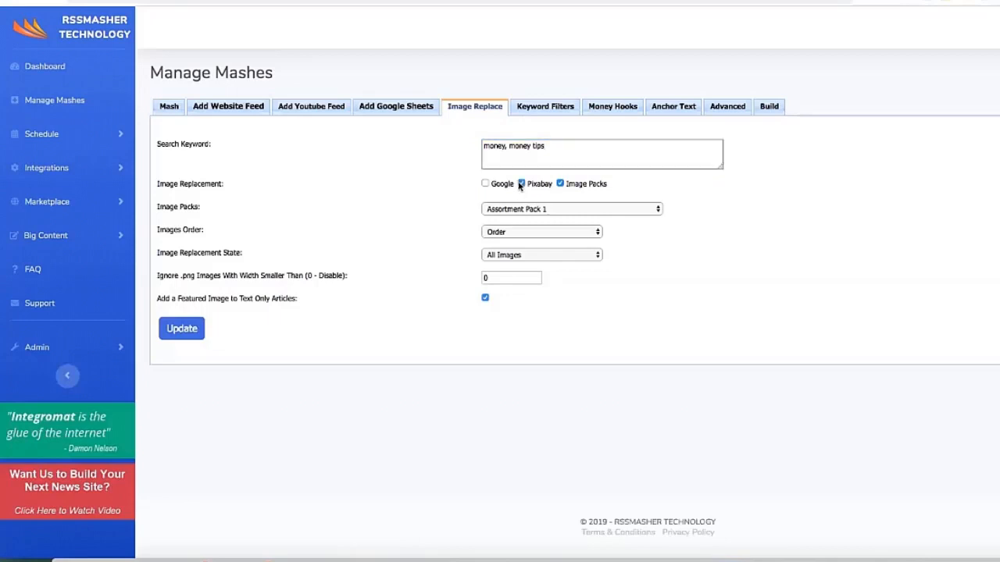
pyautogui.click(533, 210)
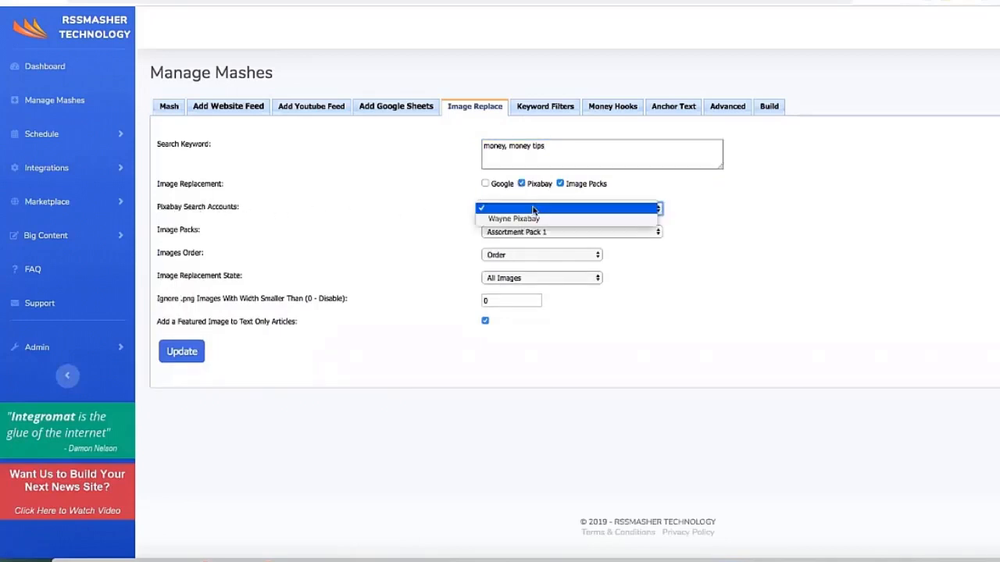
pyautogui.click(550, 220)
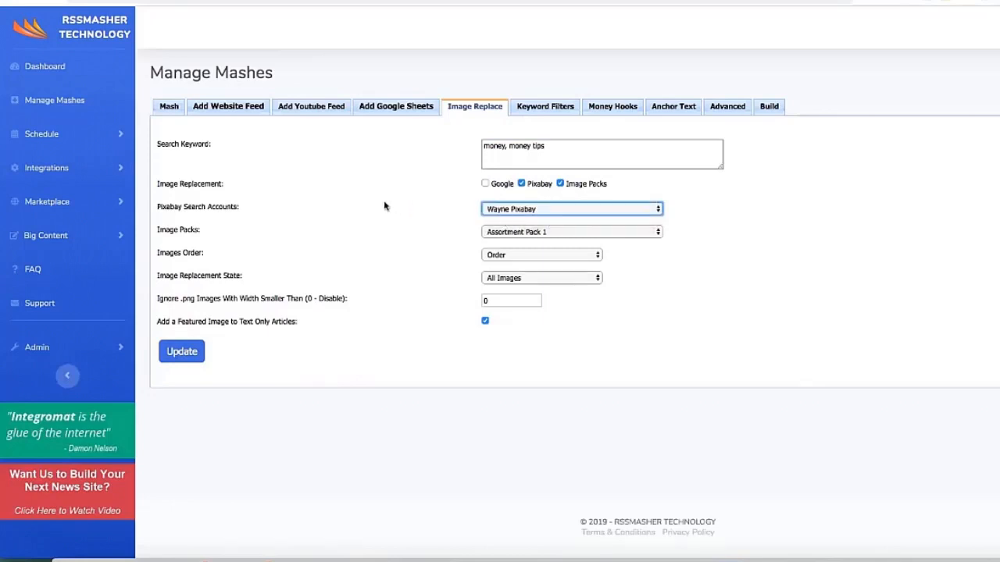
pyautogui.click(381, 206)
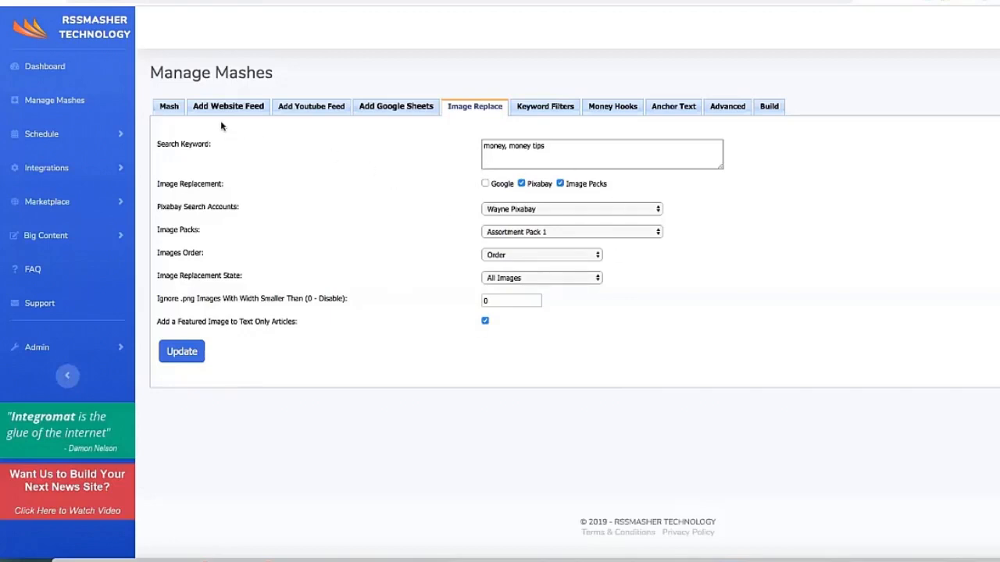
# Disable the Image Packs and Pixabay image replacement sources and save the image replacement settings.
pyautogui.click(561, 184)
pyautogui.click(522, 184)
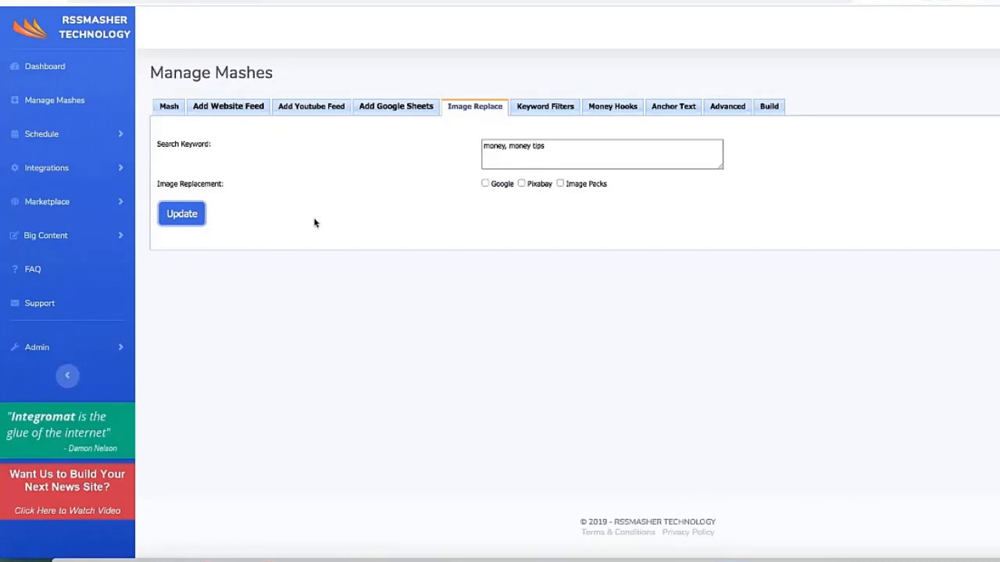
# For all feeds, enter "us dollar,money tips" as positive title keywords and "us dollar" as the positive description keyword.
pyautogui.click(547, 108)
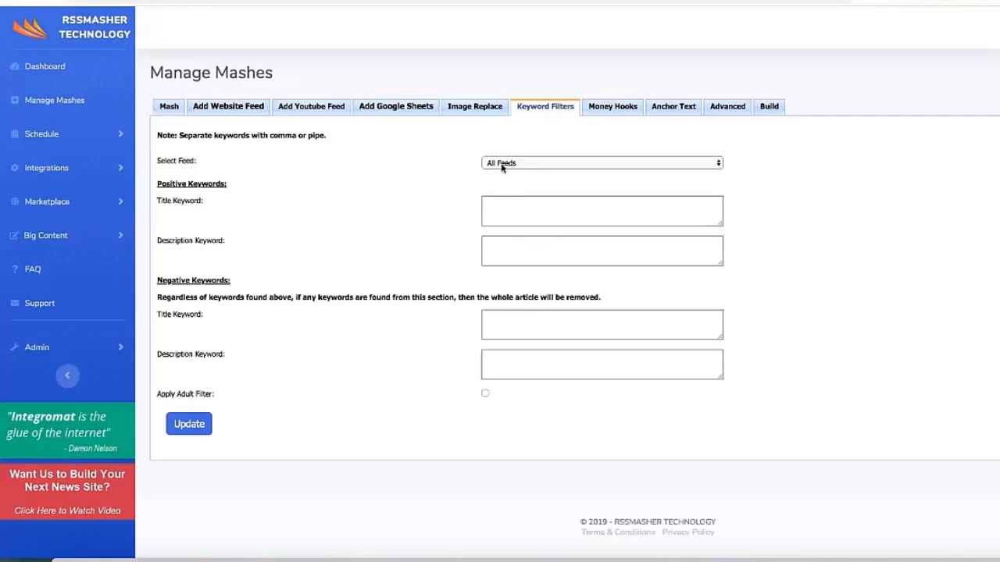
pyautogui.click(525, 164)
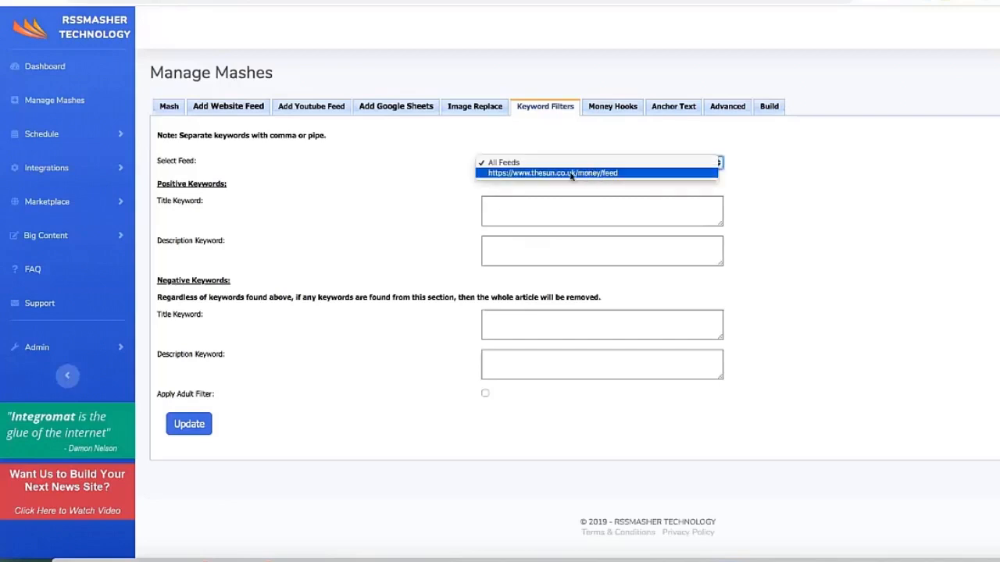
pyautogui.click(516, 164)
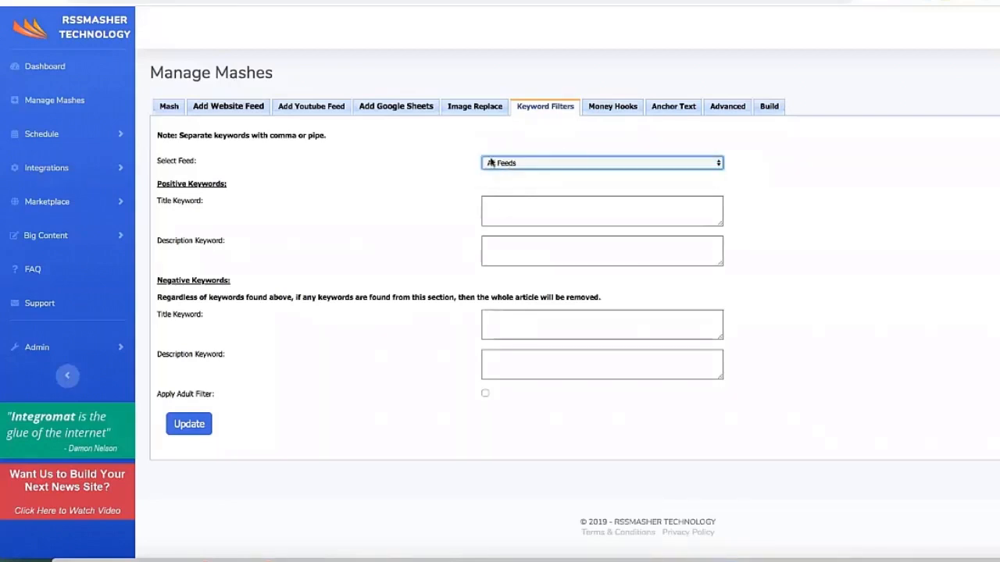
pyautogui.press('Tab')
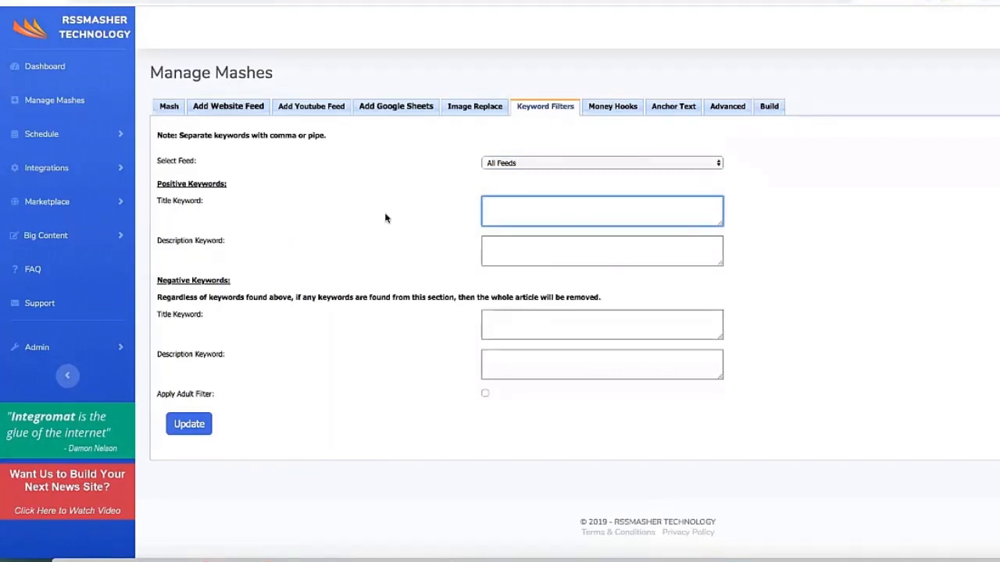
pyautogui.write('us dollar')
pyautogui.moveTo(531, 203); pyautogui.dragTo(464, 203)
pyautogui.click(586, 209)
pyautogui.press('Tab')
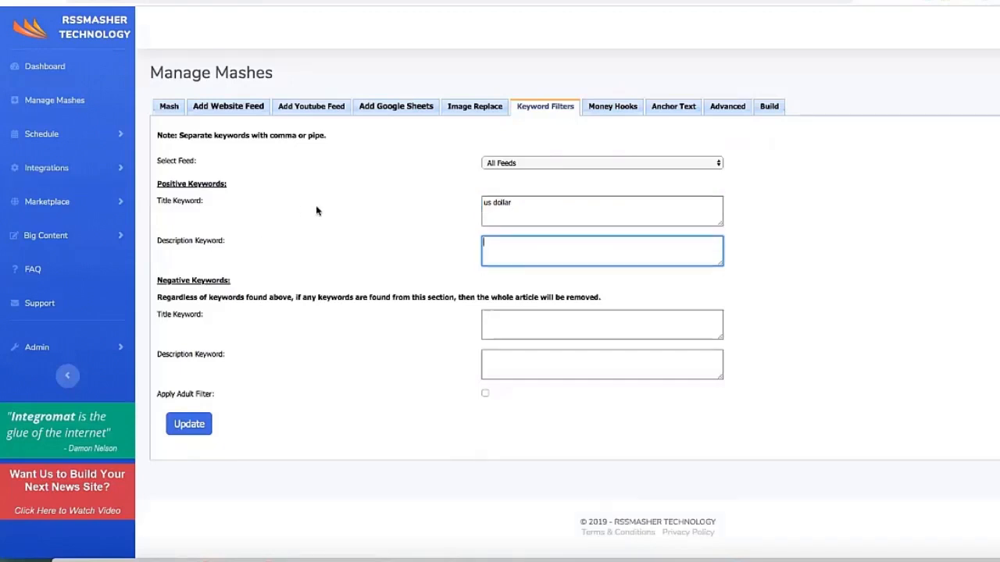
pyautogui.write('us dollar')
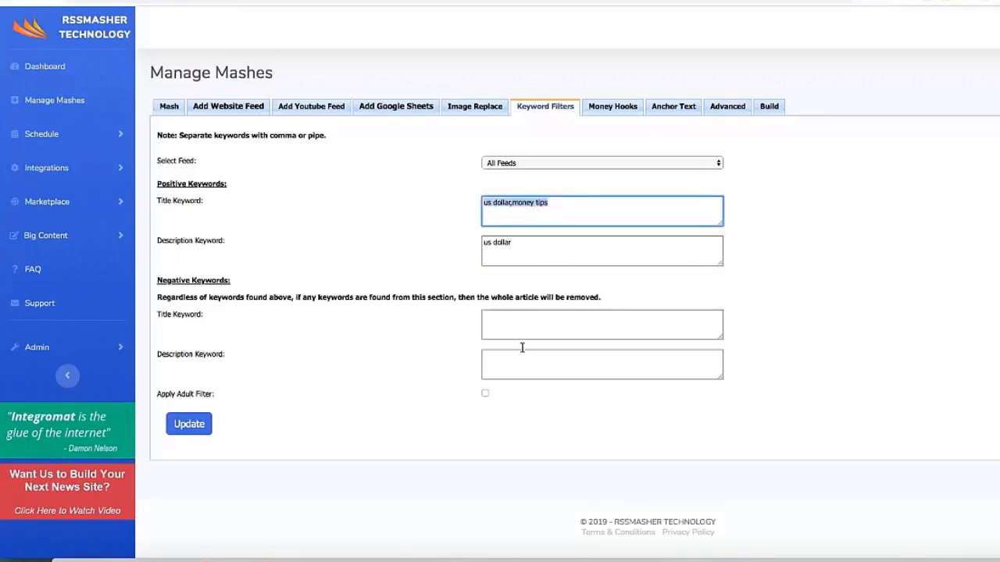
# Enter "yen" as a negative title keyword, and clear all the positive and negative keyword filters.
pyautogui.click(507, 325)
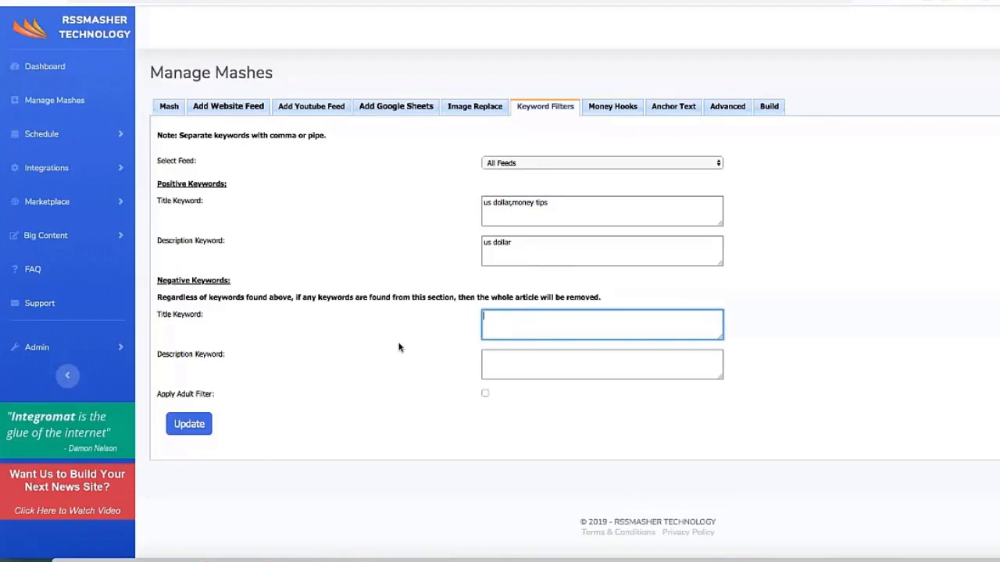
pyautogui.write('yen')
pyautogui.click(373, 356)
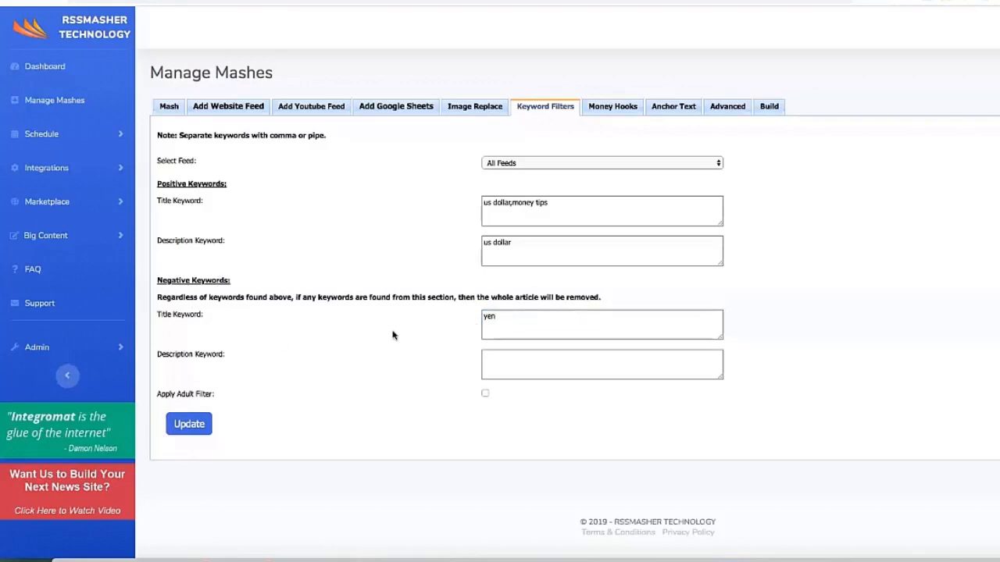
pyautogui.tripleClick(499, 200)
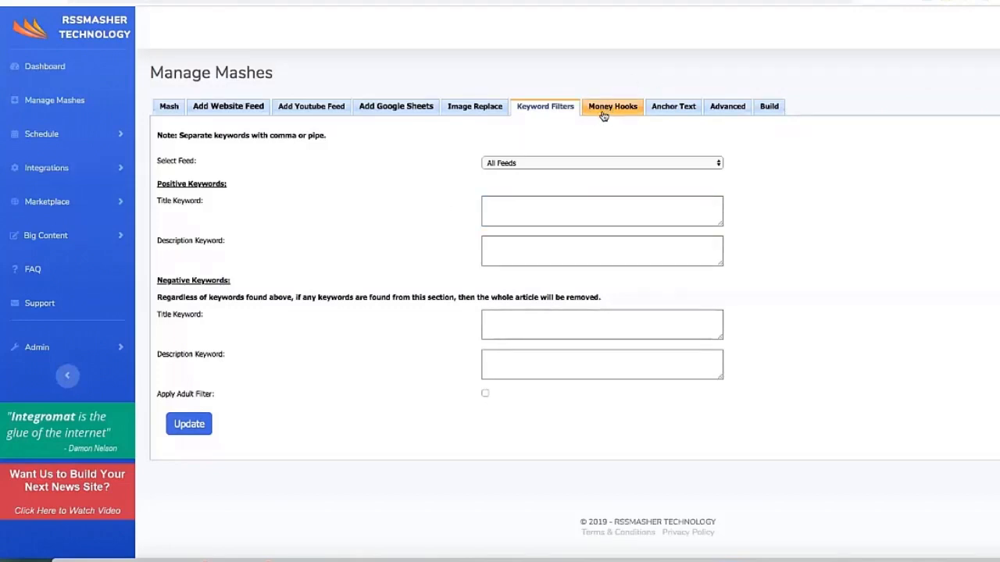
# Insert the Citation token into the after-content money hook for all feeds.
pyautogui.click(614, 111)
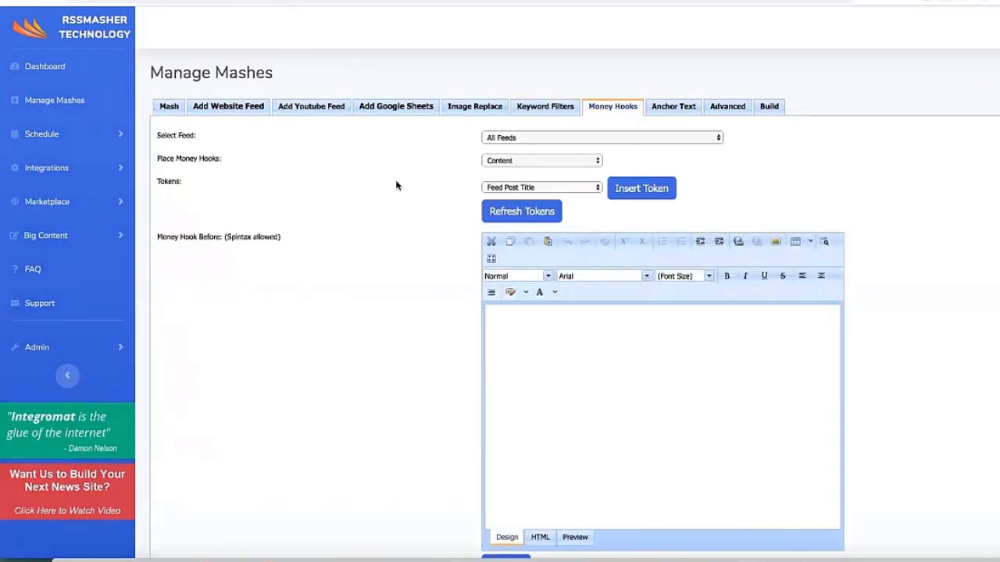
pyautogui.scroll(-2, 526, 149)
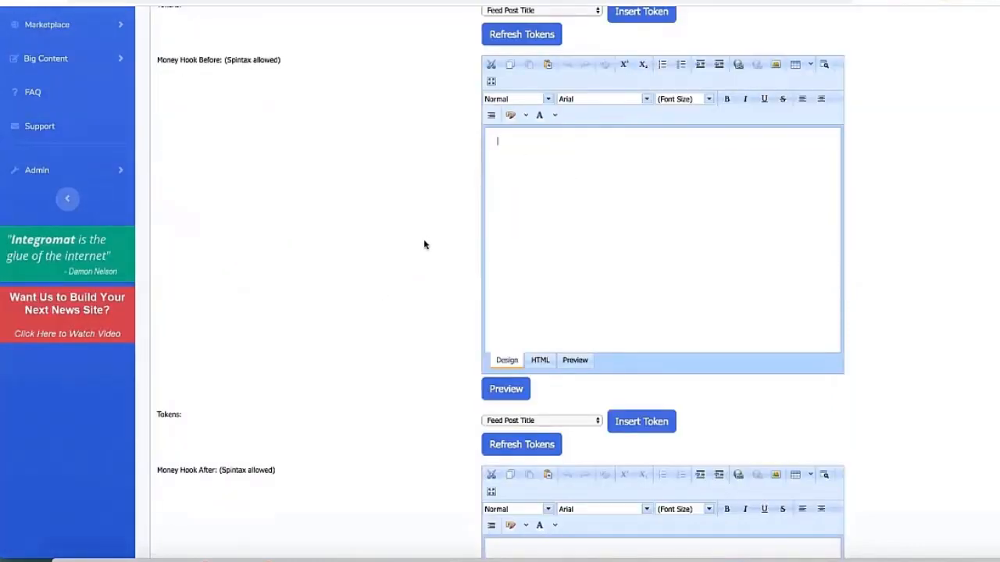
pyautogui.scroll(-1, 418, 246)
pyautogui.scroll(-3, 418, 246)
pyautogui.click(567, 315)
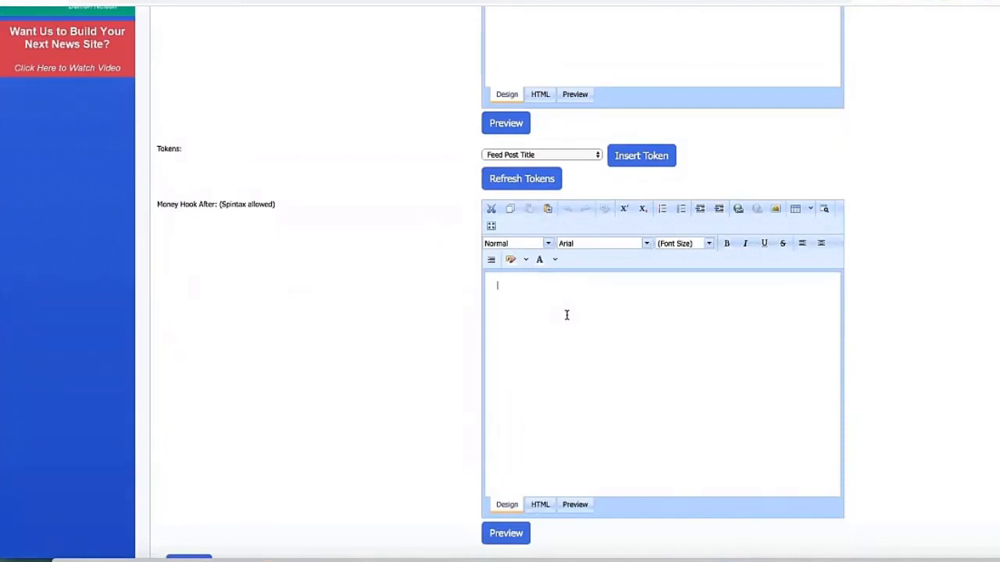
pyautogui.scroll(1, 534, 360)
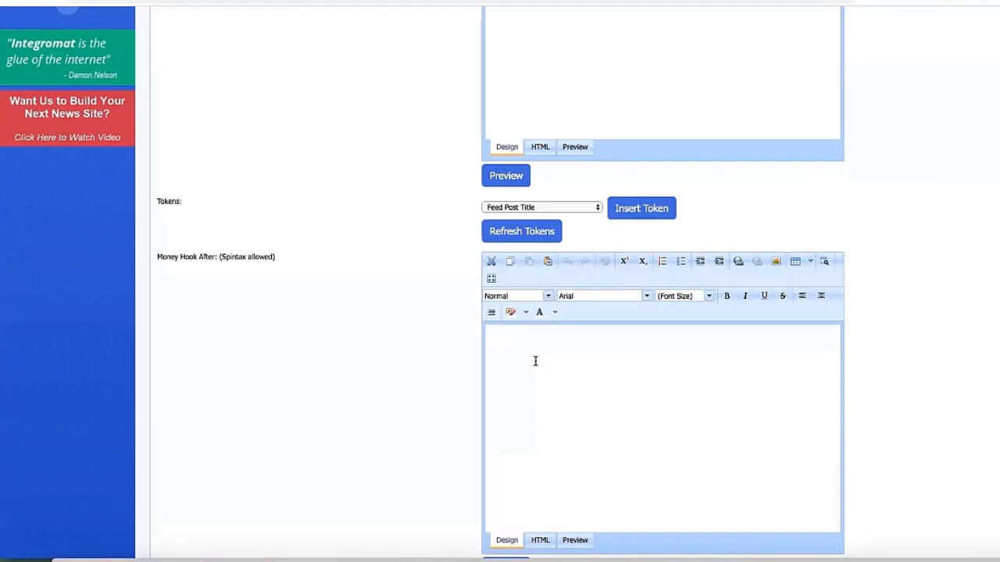
pyautogui.click(577, 210)
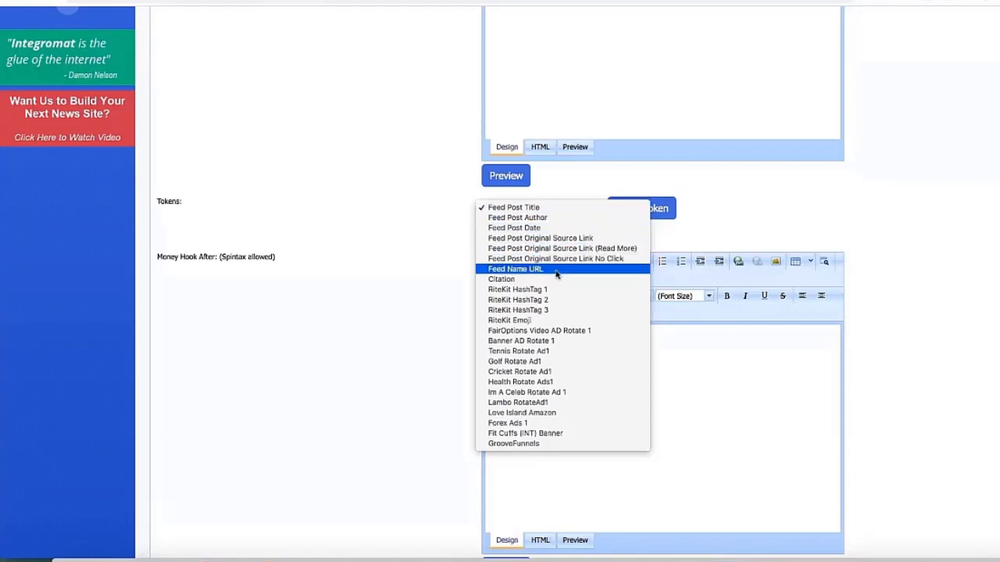
pyautogui.click(507, 280)
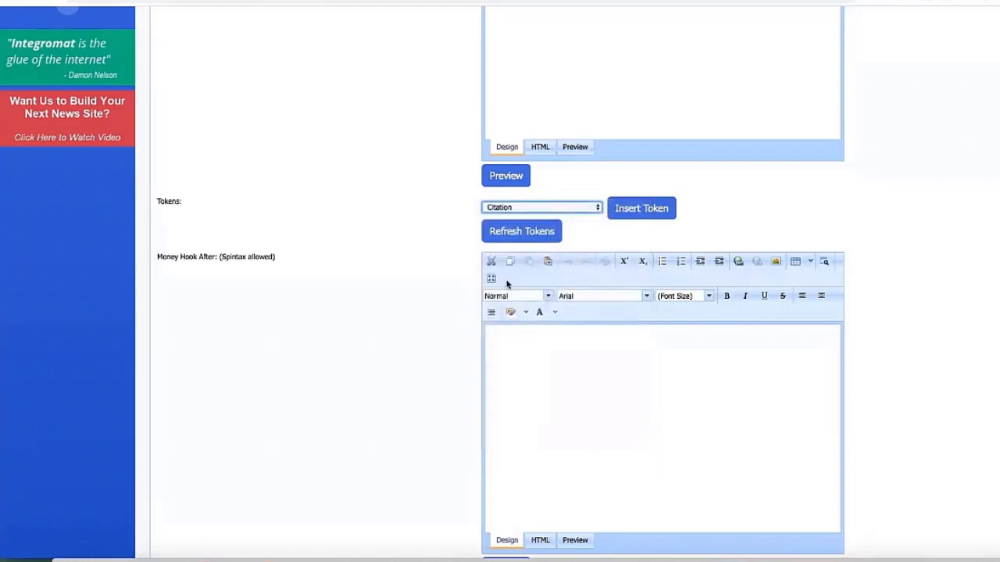
pyautogui.click(634, 213)
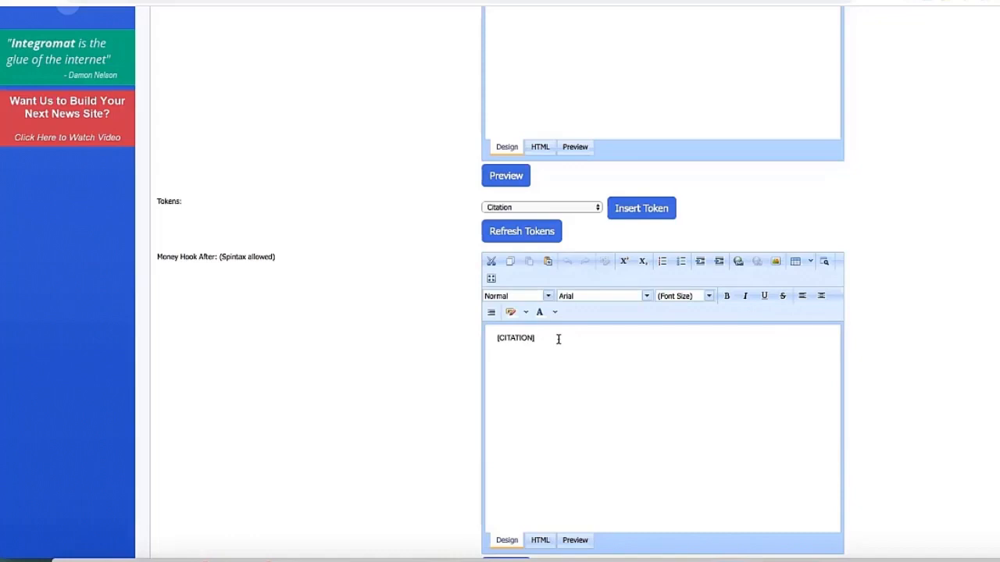
# Add the line "Check out my great new money saving Product" below the citation token, and delete it again.
pyautogui.write('Check out my great new money saving Product')
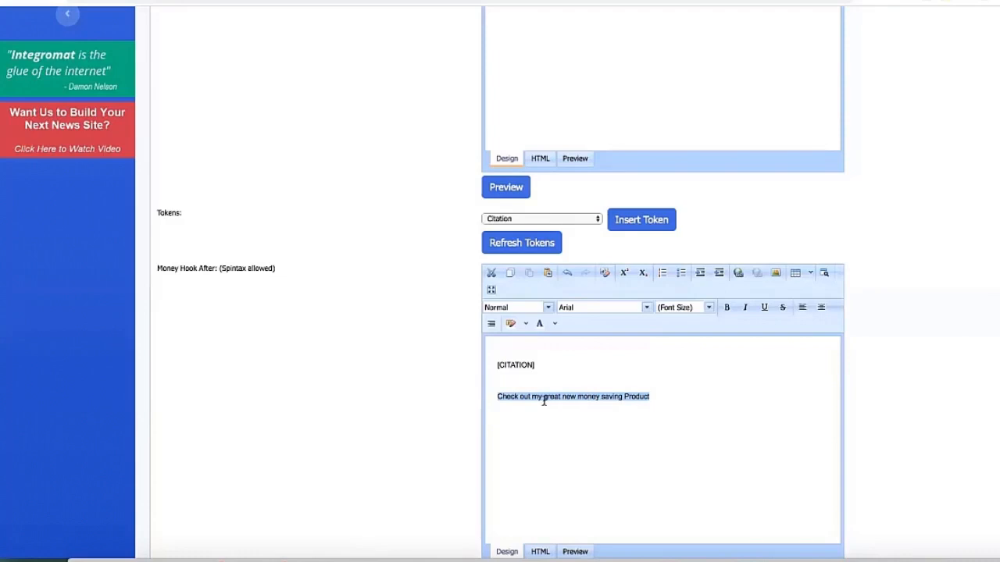
pyautogui.moveTo(668, 396); pyautogui.dragTo(491, 399)
pyautogui.press('BackSpace')
pyautogui.scroll(-1, 437, 404)
pyautogui.scroll(-1, 438, 404)
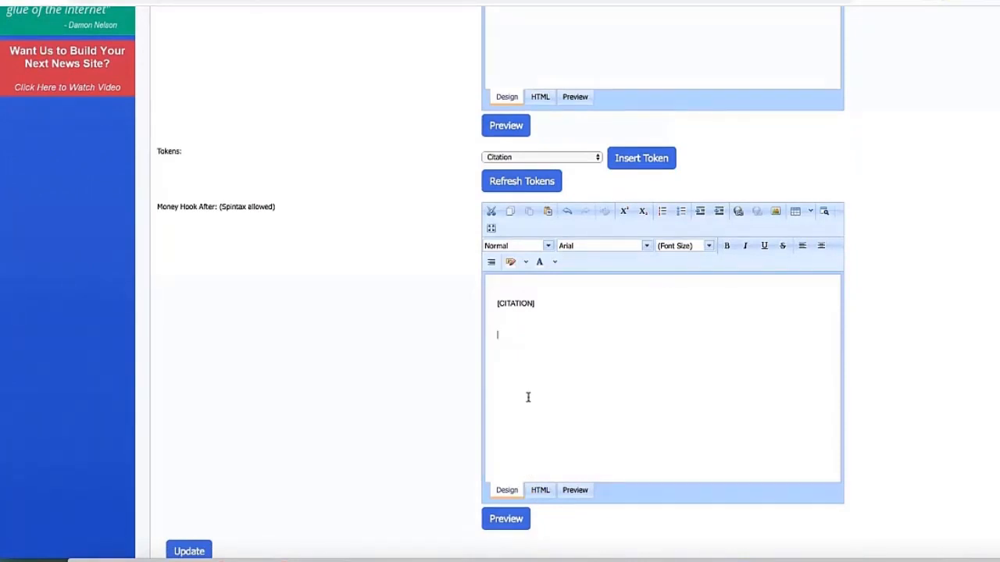
# Insert the Forex Ads 1 token below the citation, remove the extra blank line between them, and save the money hooks.
pyautogui.moveTo(537, 303); pyautogui.dragTo(485, 304)
pyautogui.click(539, 332)
pyautogui.click(588, 158)
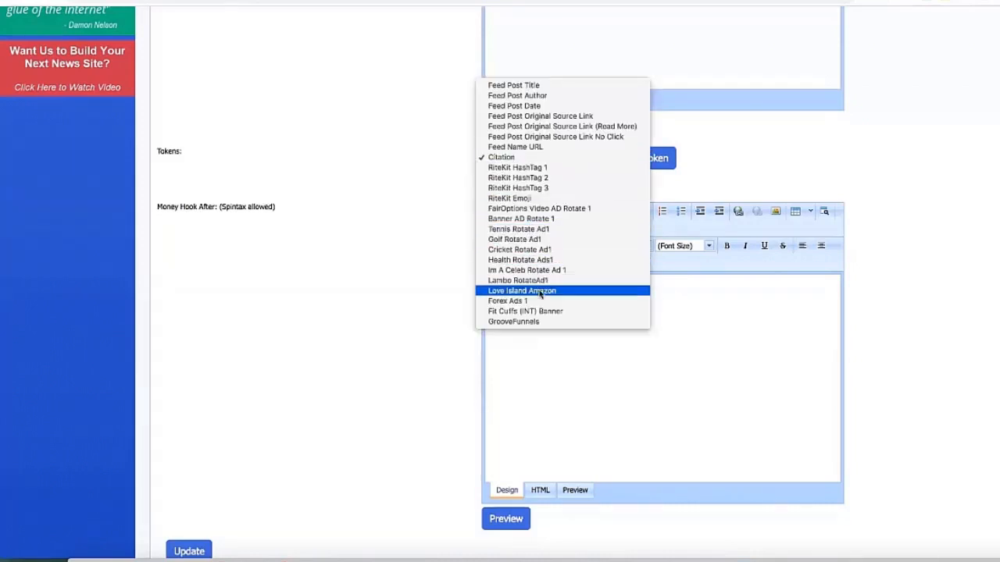
pyautogui.press('Escape')
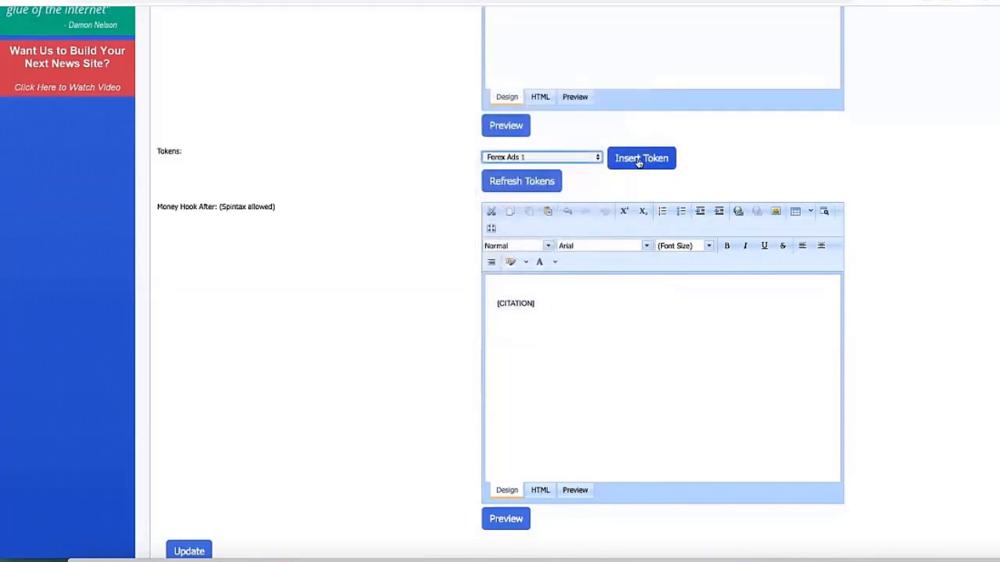
pyautogui.click(639, 160)
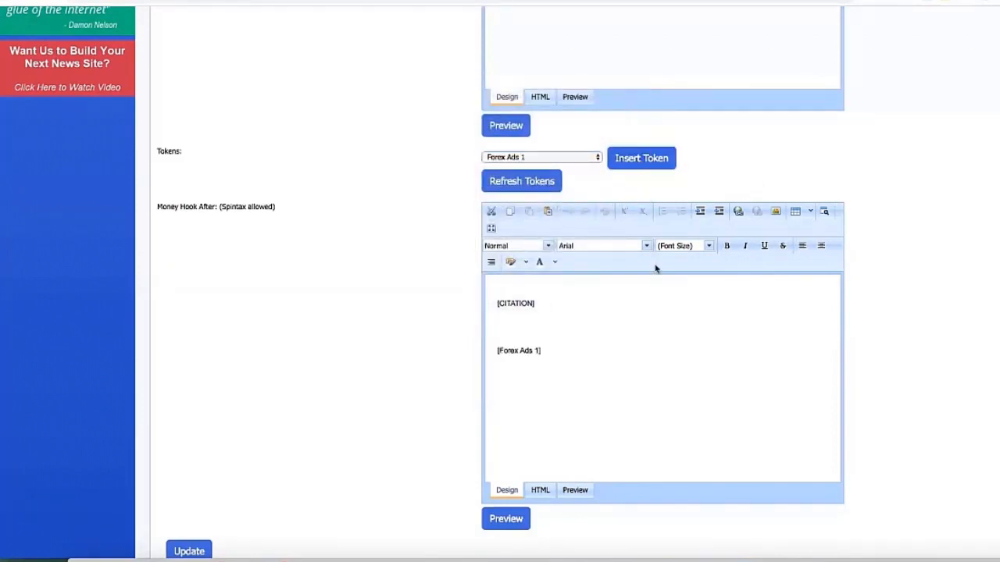
pyautogui.click(518, 335)
pyautogui.press('BackSpace')
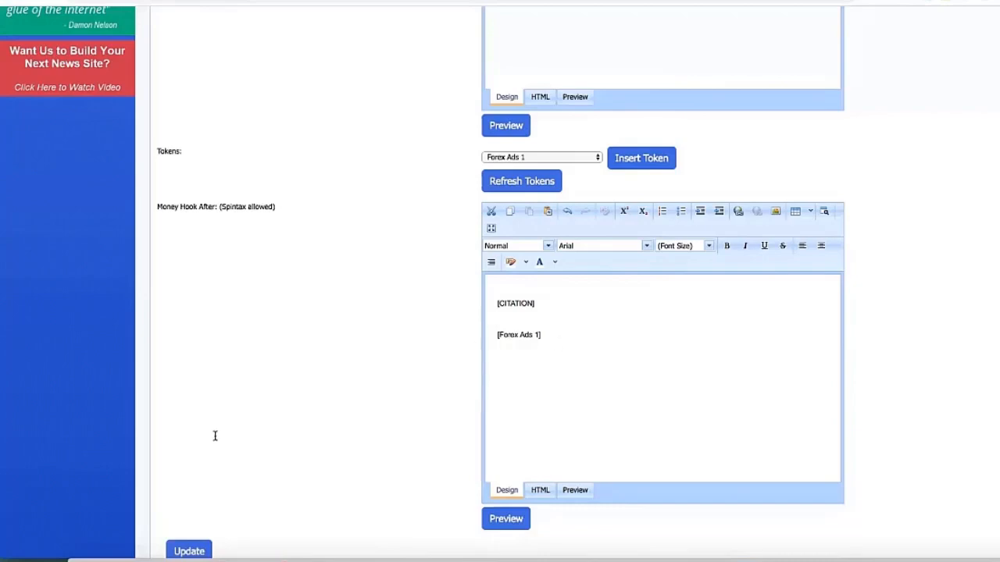
pyautogui.scroll(-2, 211, 449)
pyautogui.click(191, 467)
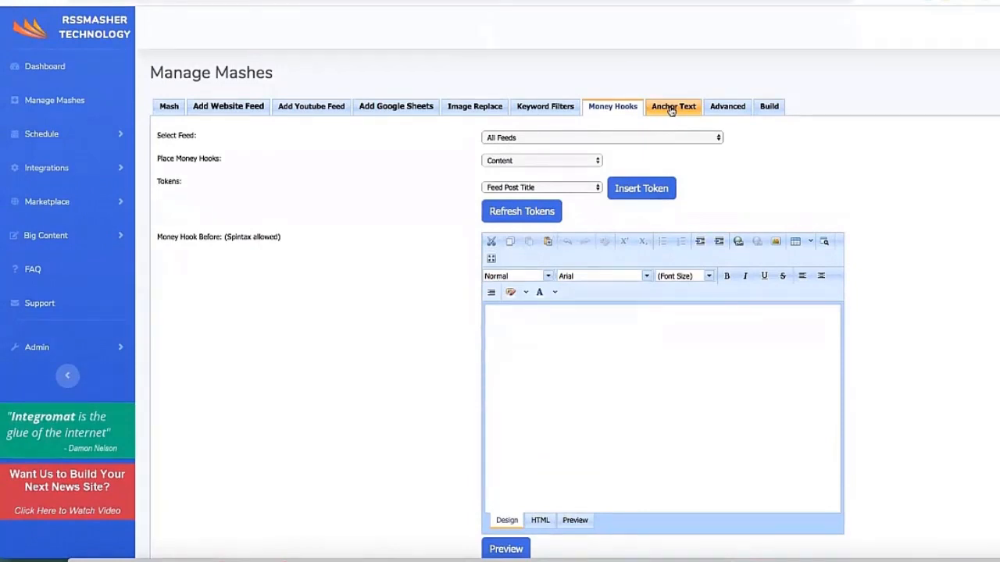
# Copy the "Test" anchor text list into the mash's anchor texts, applied to the content of all feeds.
pyautogui.click(670, 109)
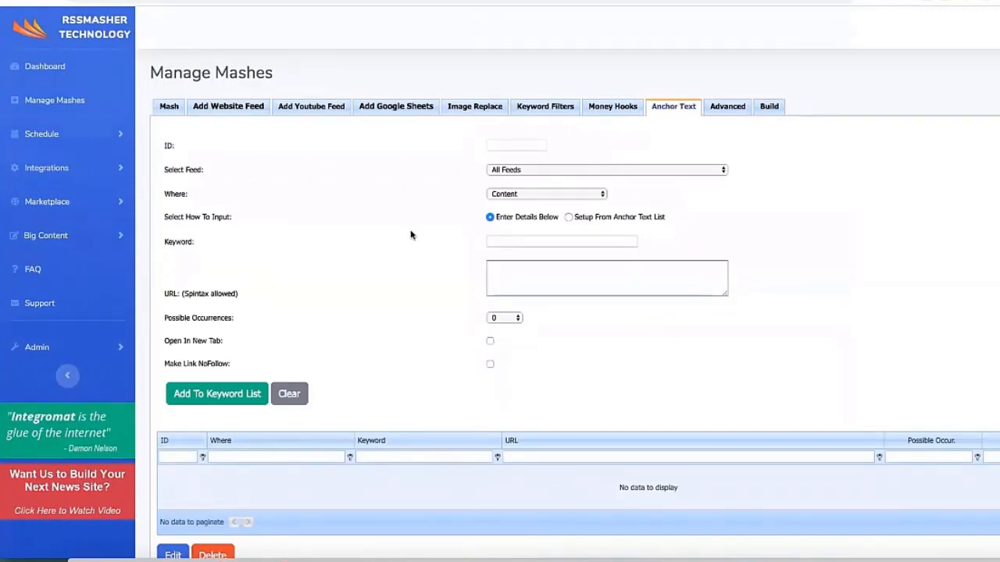
pyautogui.click(529, 171)
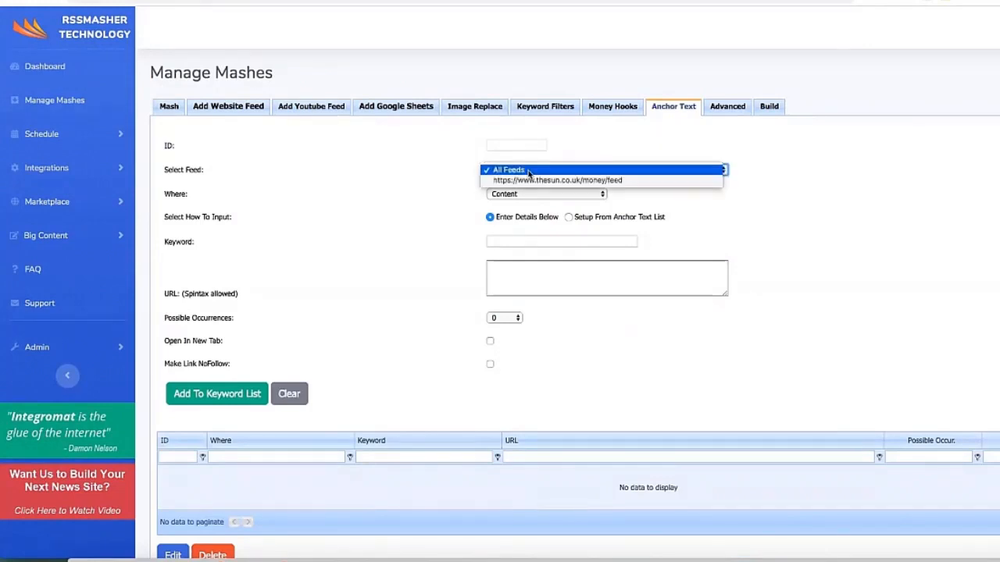
pyautogui.click(529, 171)
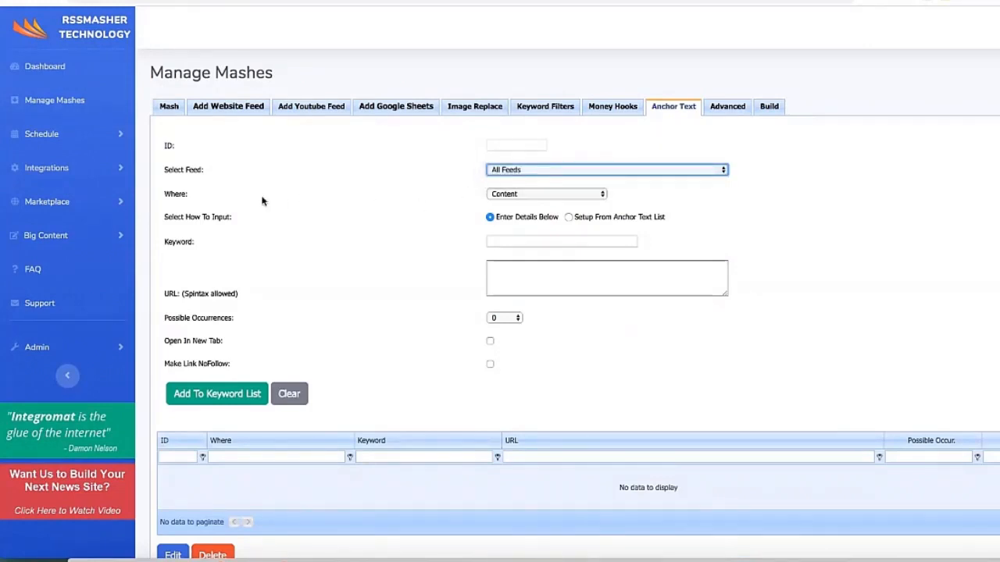
pyautogui.click(538, 194)
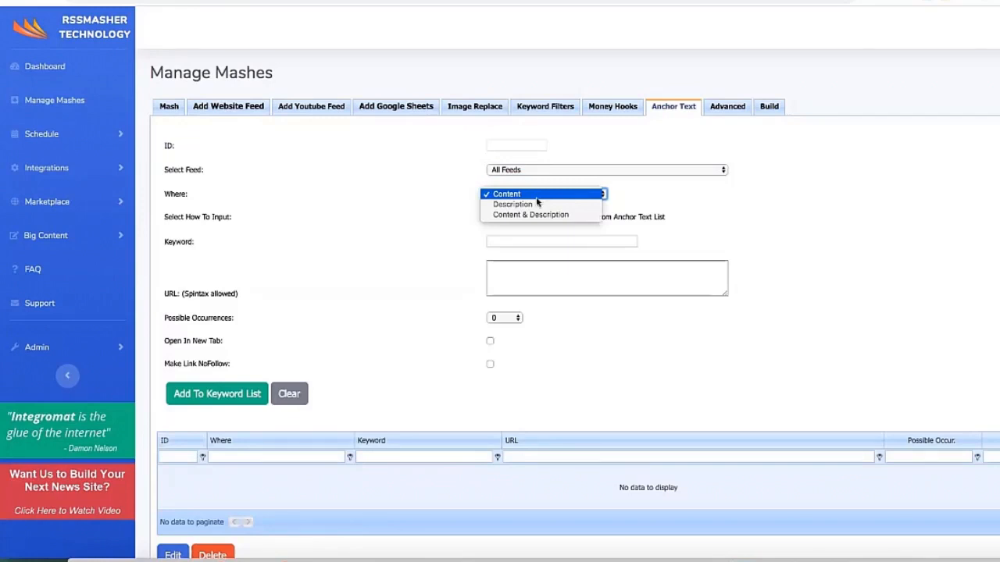
pyautogui.click(515, 194)
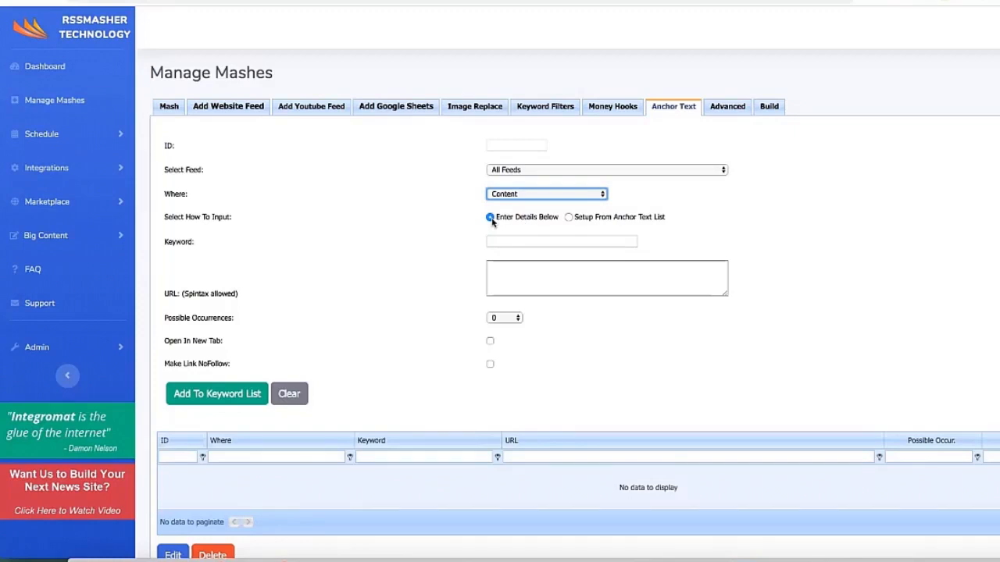
pyautogui.click(498, 242)
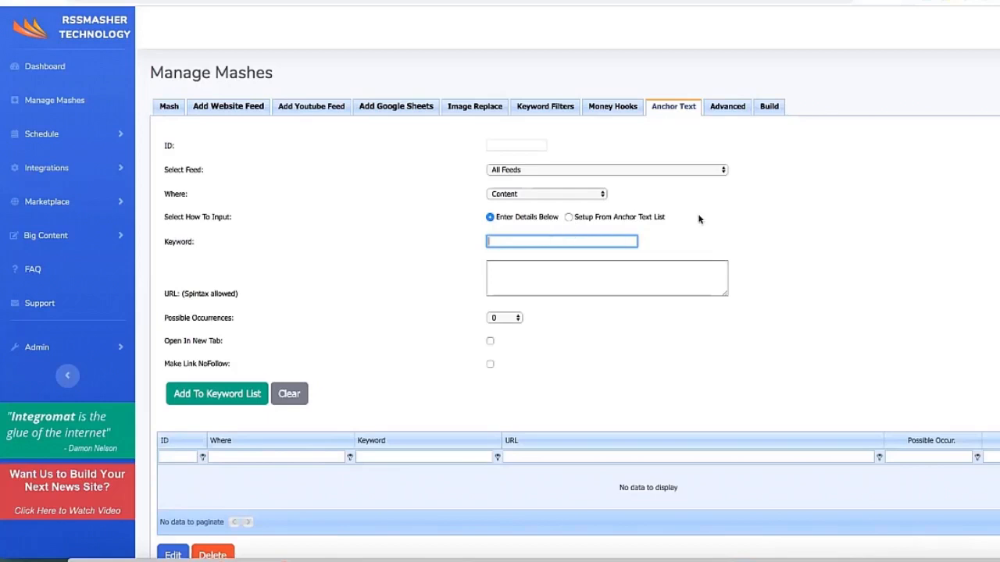
pyautogui.click(569, 217)
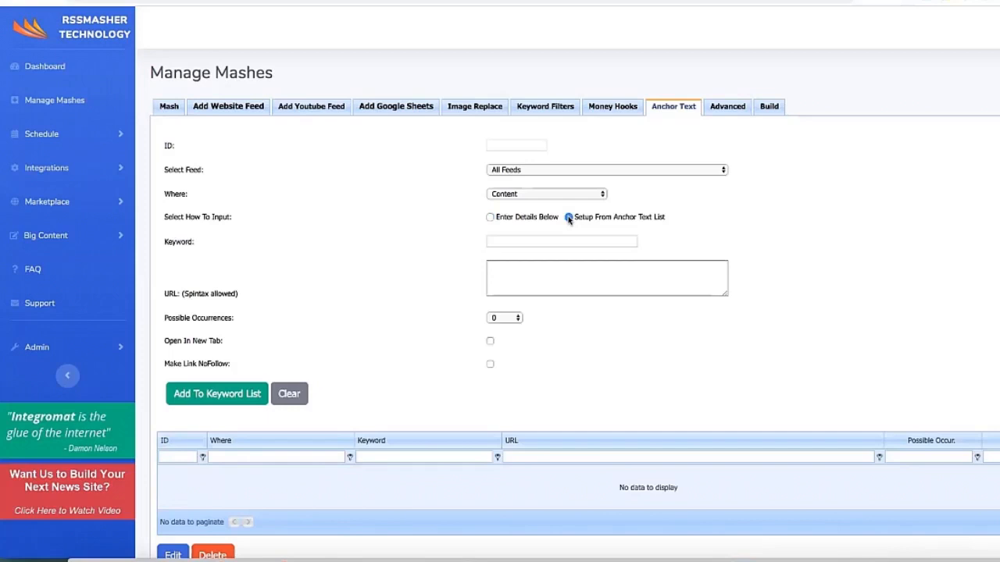
pyautogui.click(486, 248)
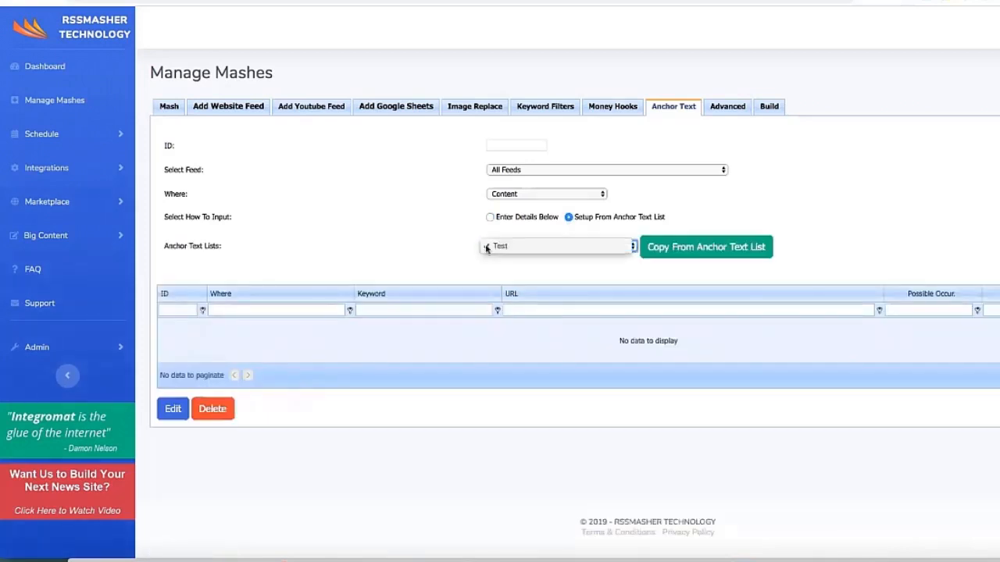
pyautogui.click(693, 250)
pyautogui.click(694, 250)
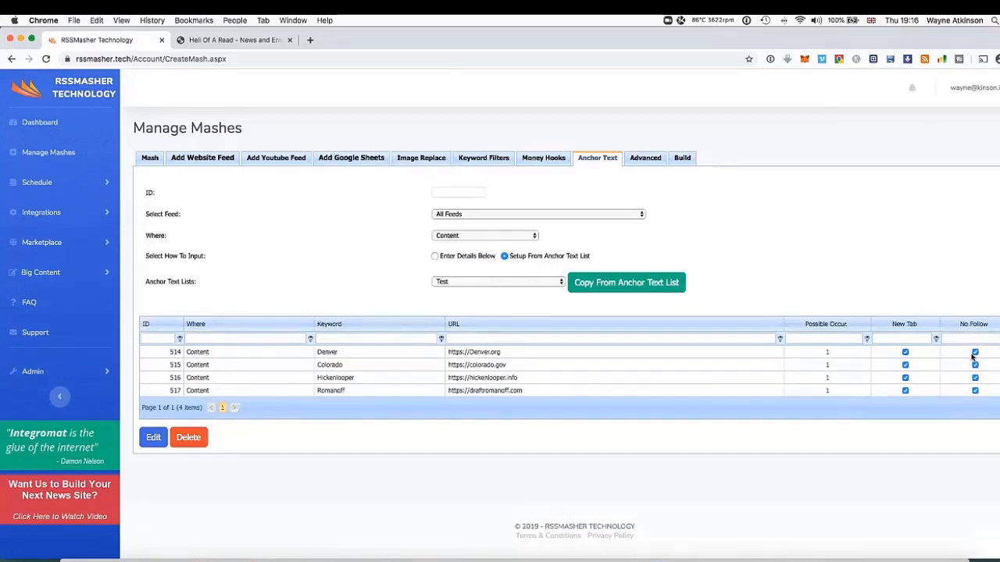
pyautogui.click(435, 258)
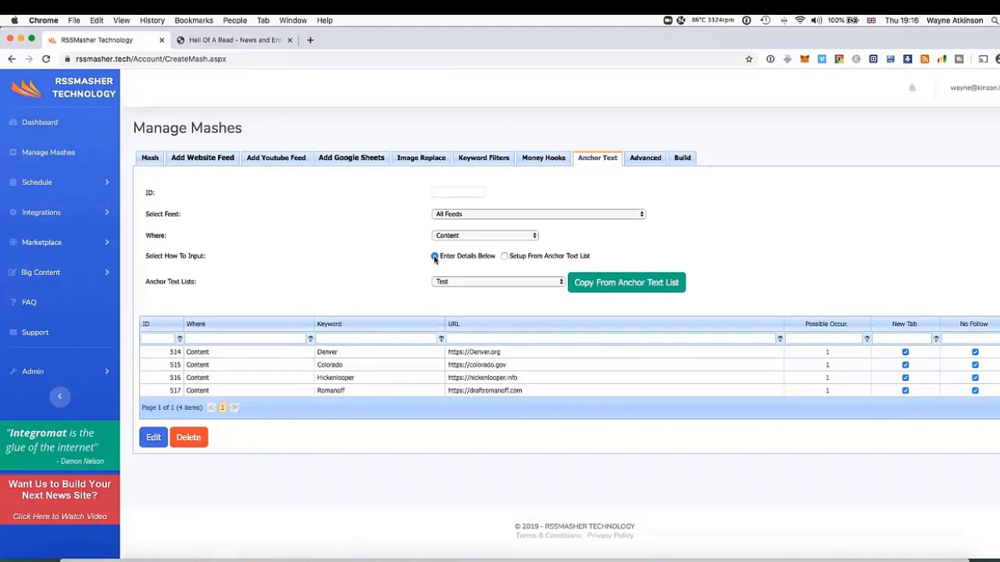
pyautogui.click(450, 278)
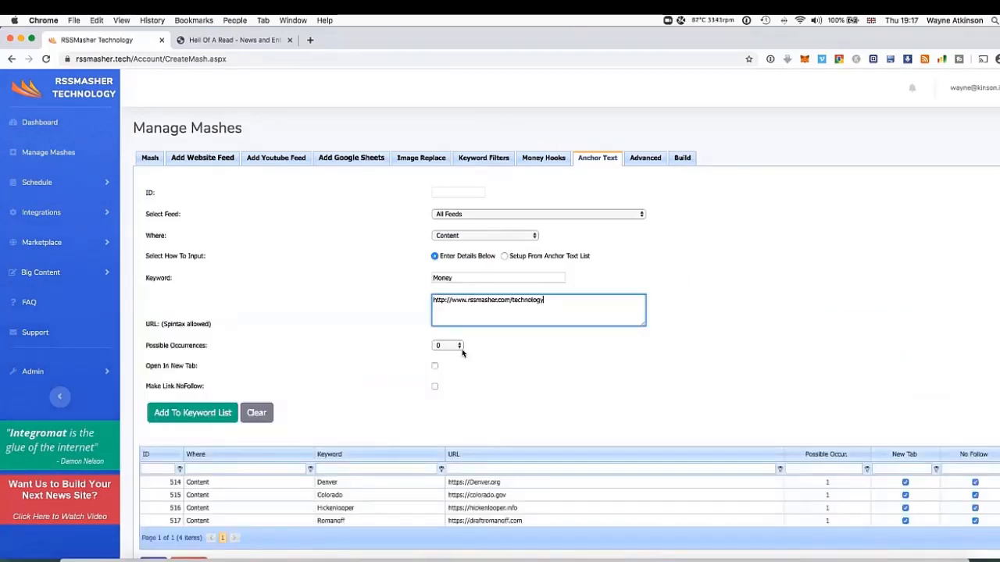
pyautogui.click(452, 346)
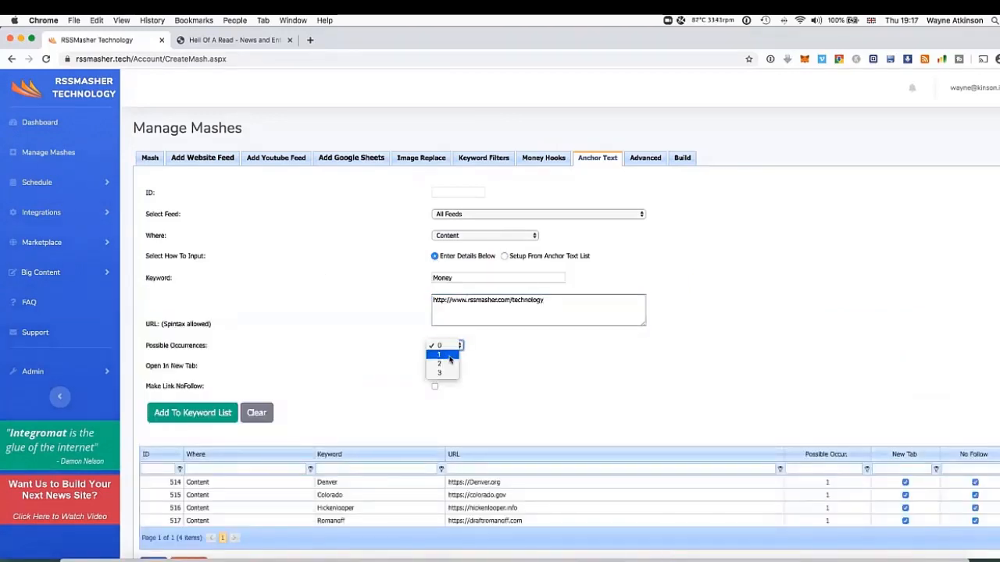
pyautogui.click(448, 365)
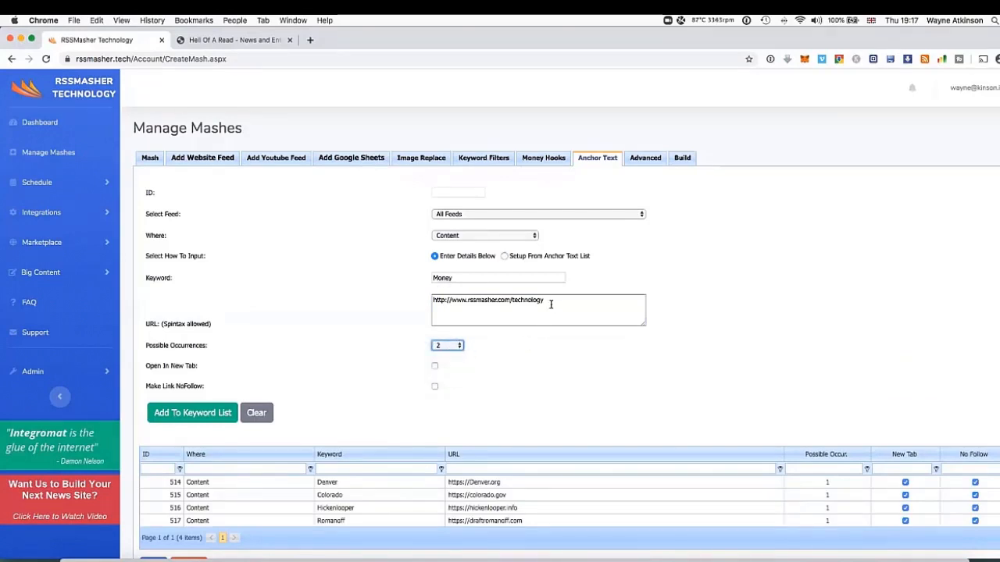
pyautogui.moveTo(544, 300); pyautogui.dragTo(374, 301)
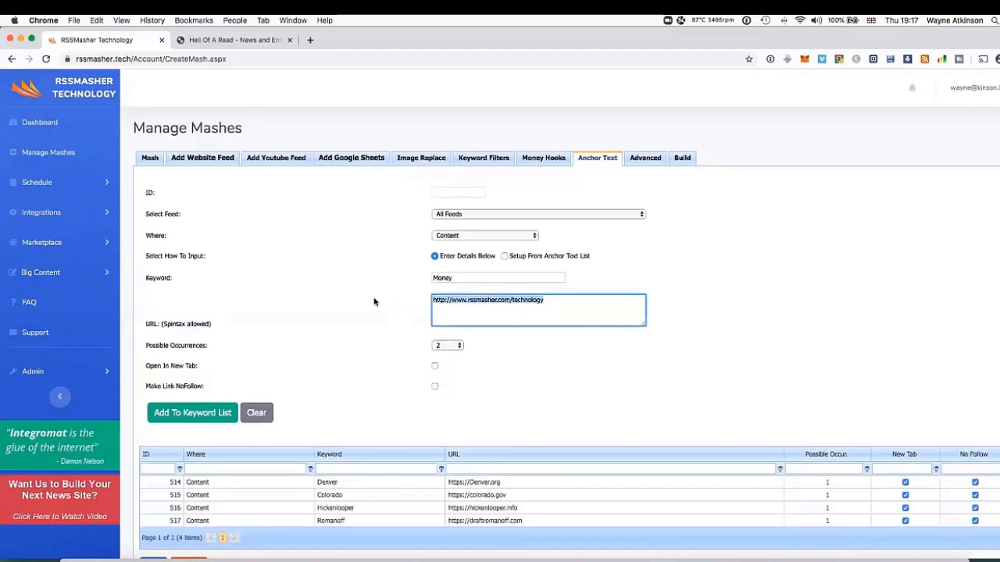
pyautogui.click(374, 302)
pyautogui.click(434, 367)
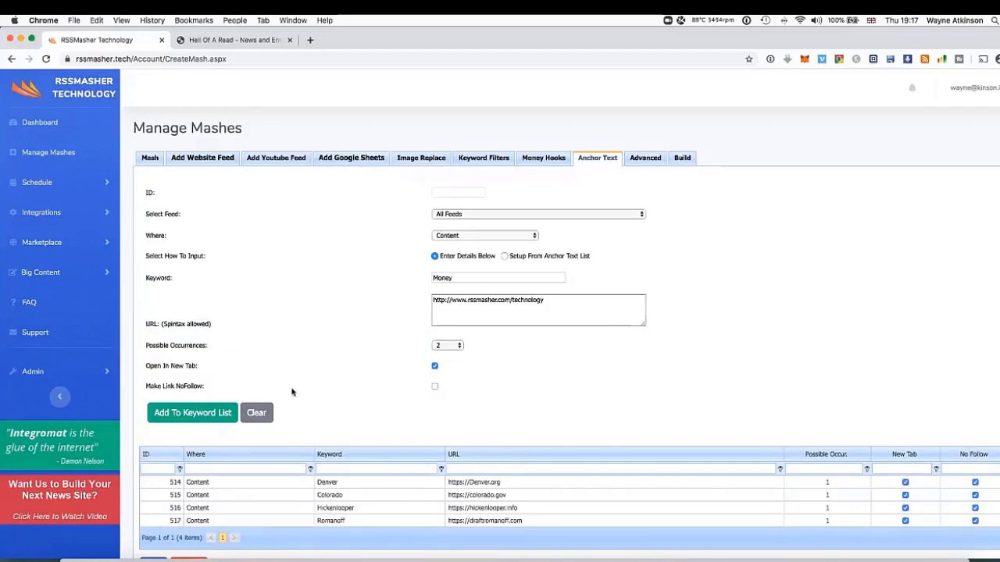
pyautogui.click(214, 413)
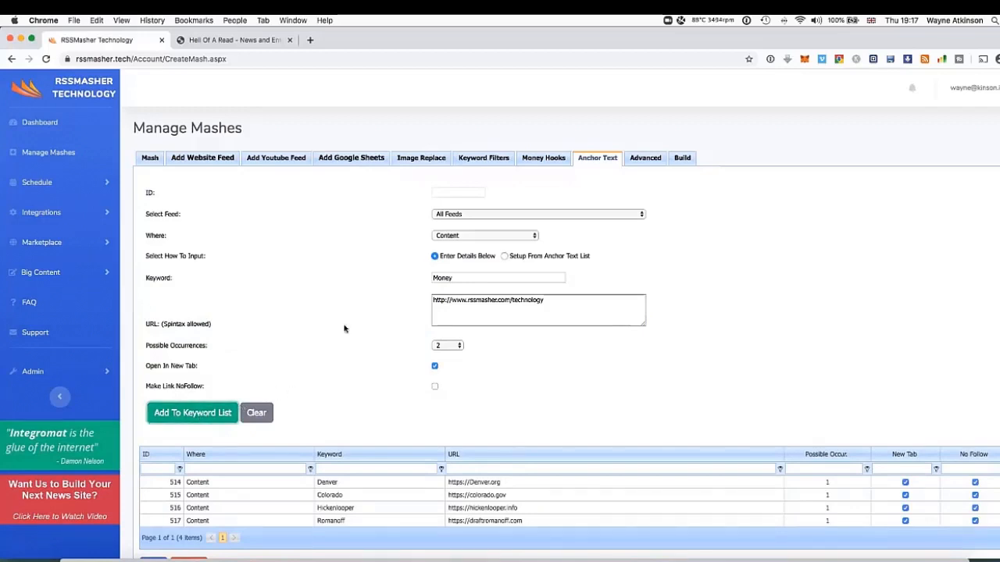
# Delete the Denver entry from the anchor text keyword list and confirm the deletion.
pyautogui.scroll(-3, 345, 334)
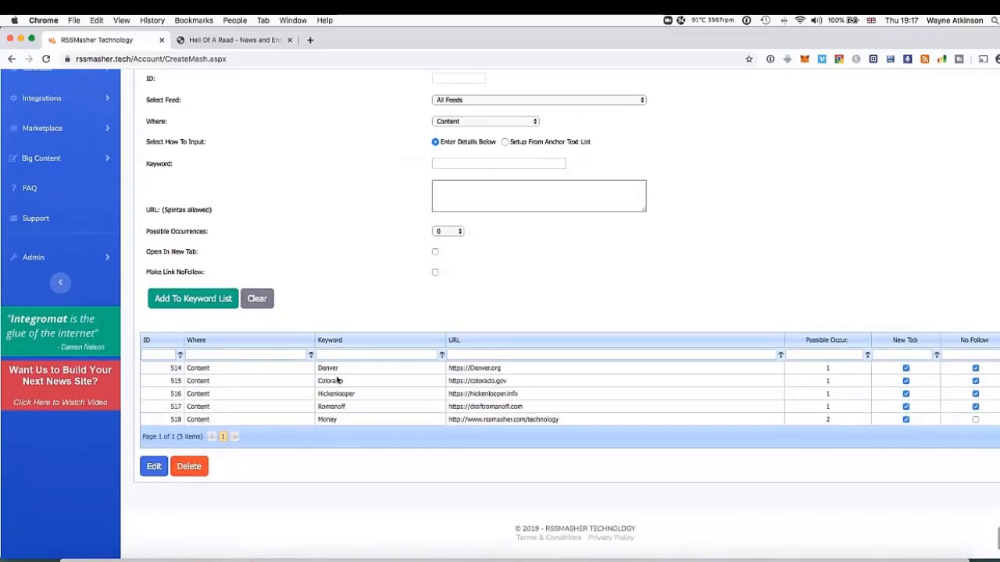
pyautogui.click(362, 367)
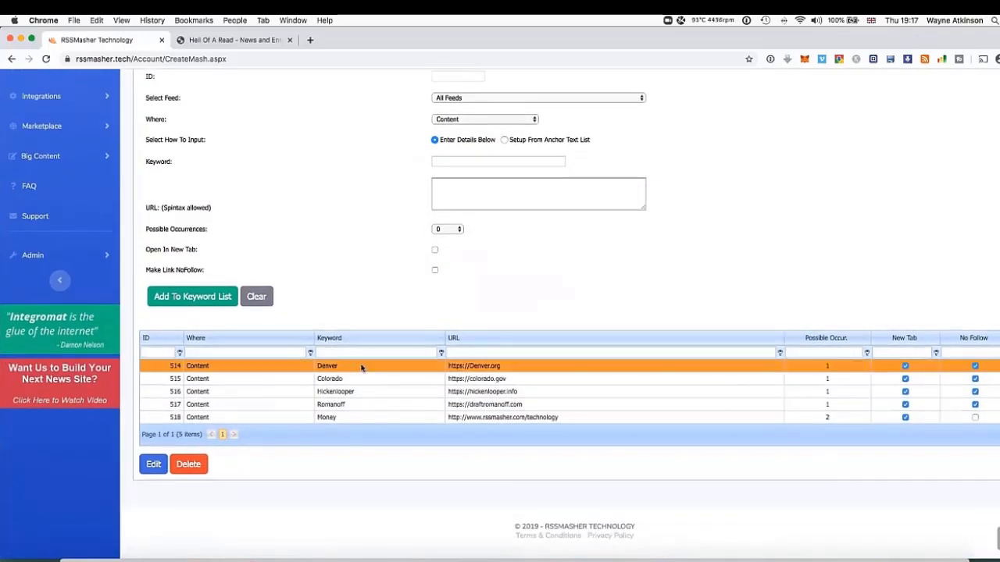
pyautogui.click(187, 465)
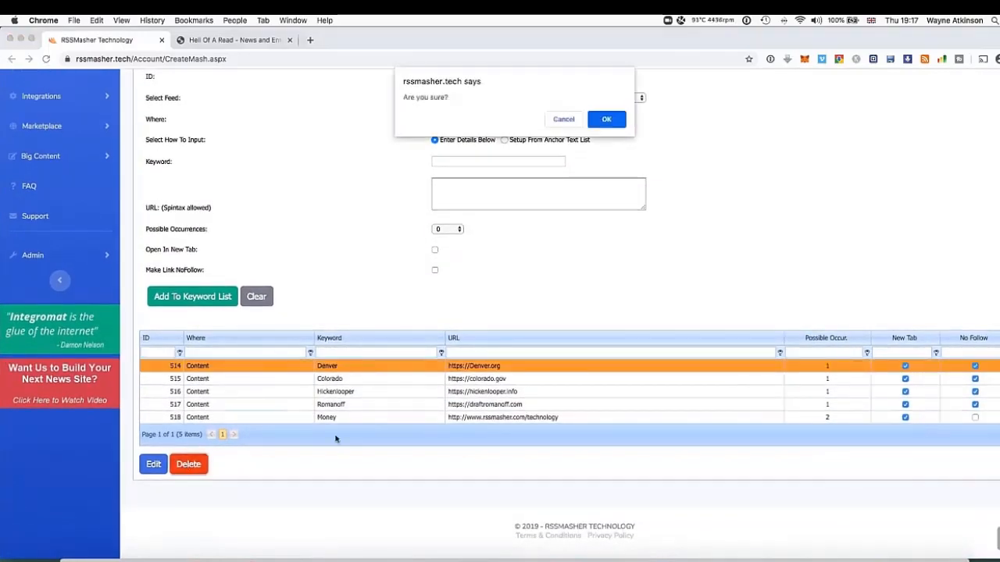
pyautogui.click(617, 120)
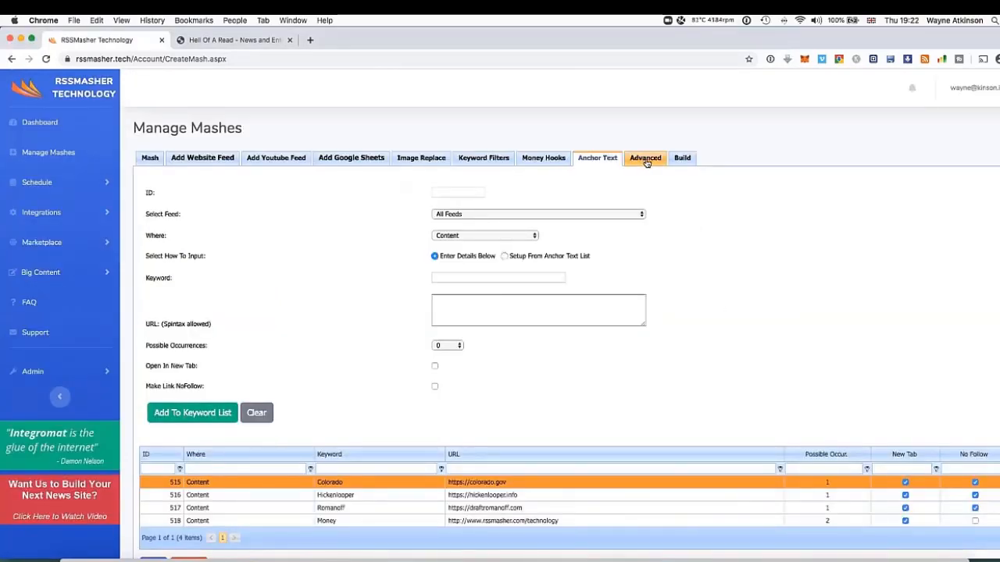
# Run a test build of the Money Mash to generate its XML feed file.
pyautogui.click(645, 160)
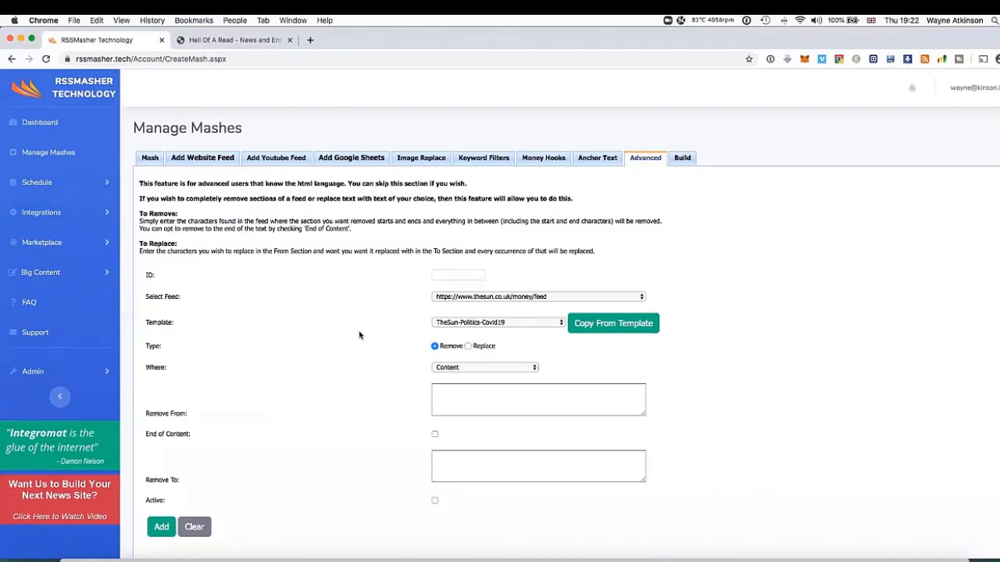
pyautogui.click(682, 159)
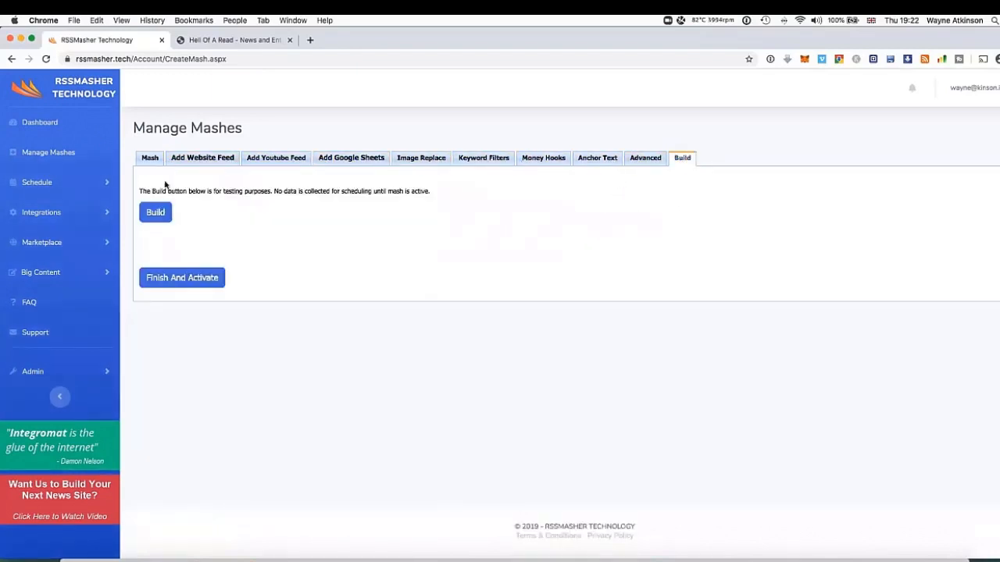
pyautogui.click(159, 215)
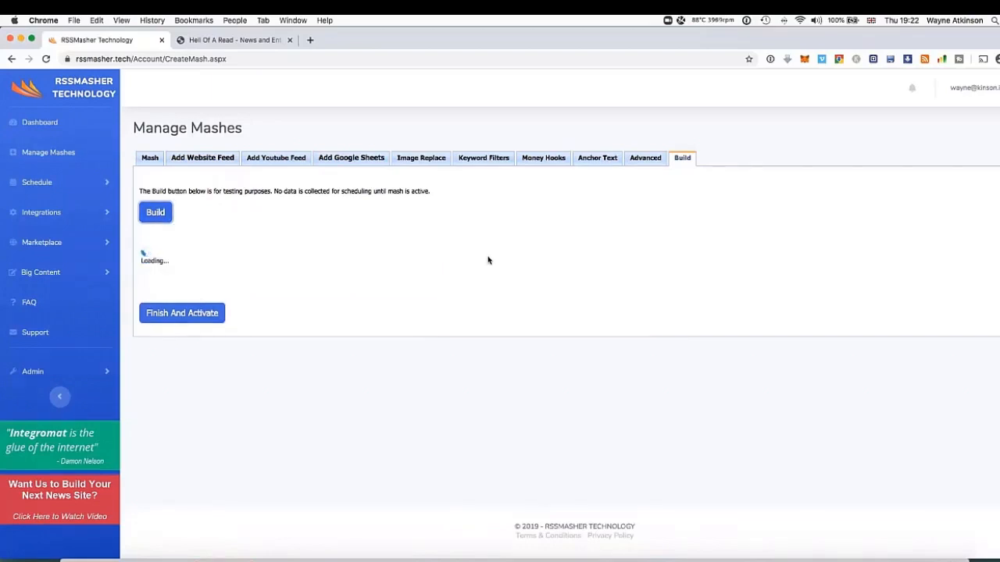
pyautogui.moveTo(297, 242); pyautogui.dragTo(139, 241)
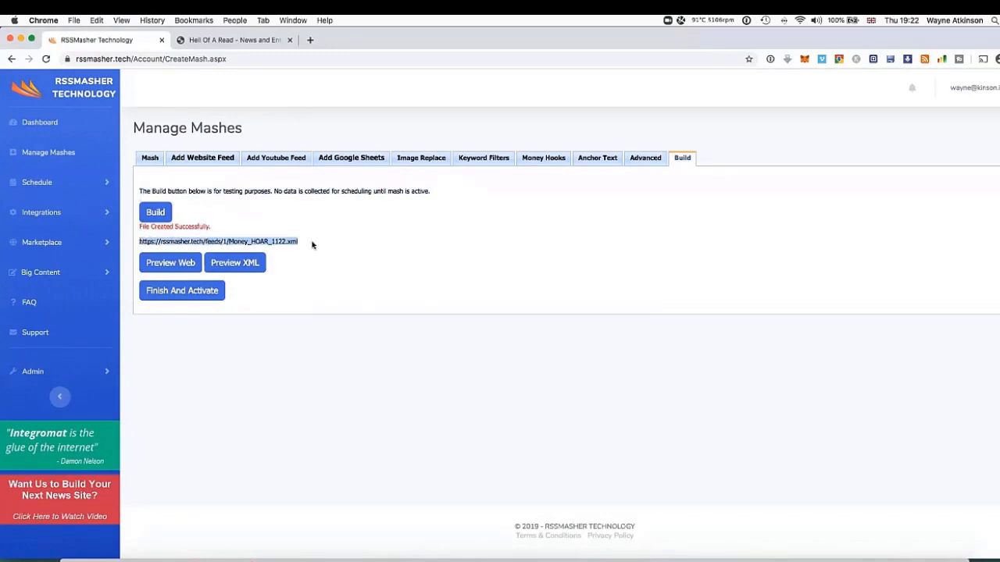
pyautogui.click(315, 250)
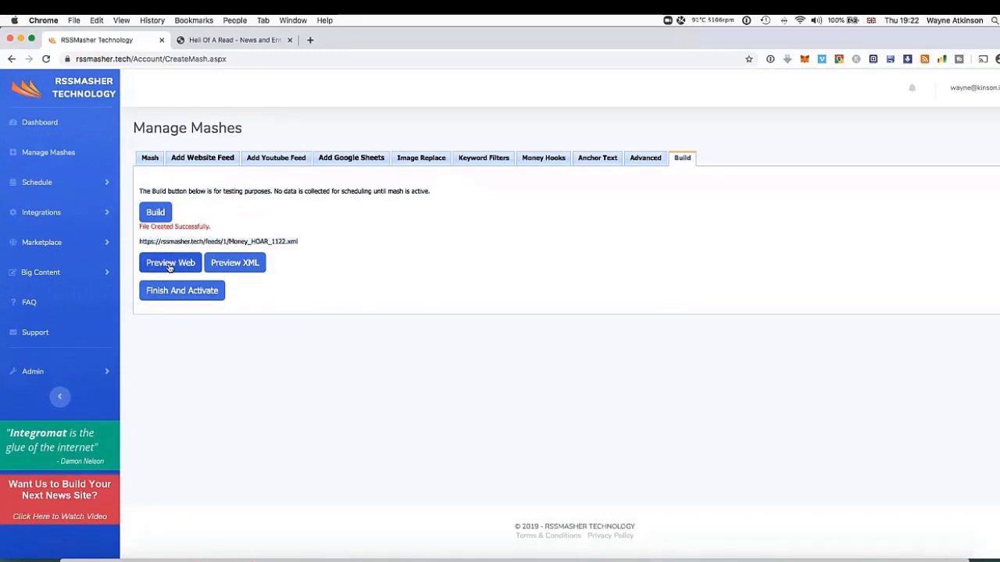
# Preview the built mash as a web page and examine its articles, citations, money hook banners and anchor text links.
pyautogui.click(166, 263)
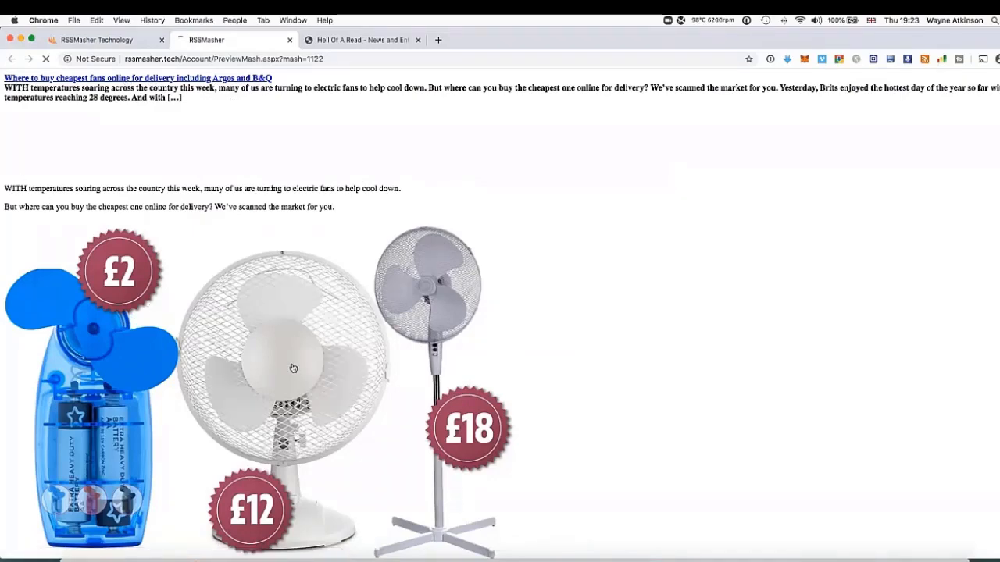
pyautogui.scroll(-5, 313, 363)
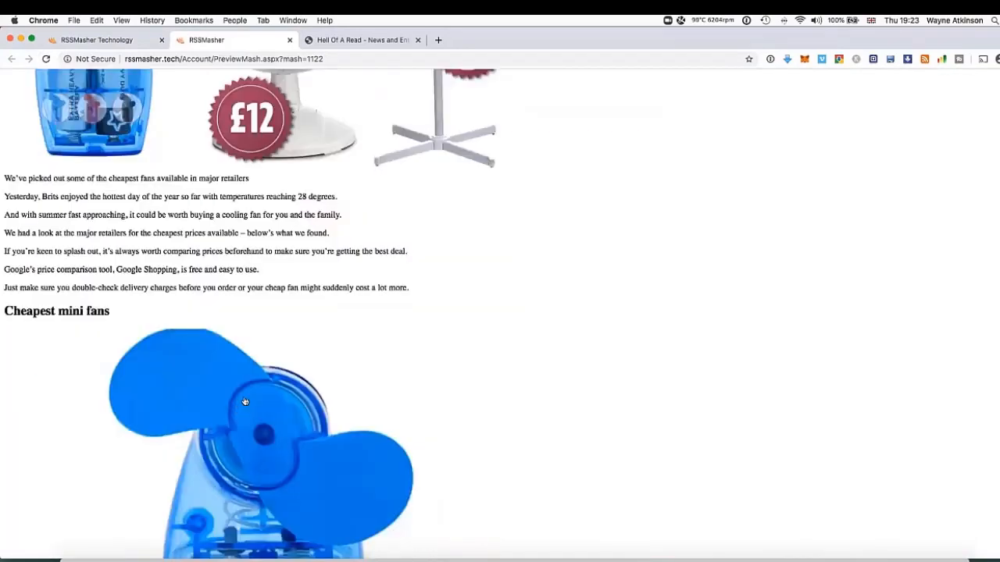
pyautogui.scroll(-10, 502, 386)
pyautogui.scroll(-1, 569, 388)
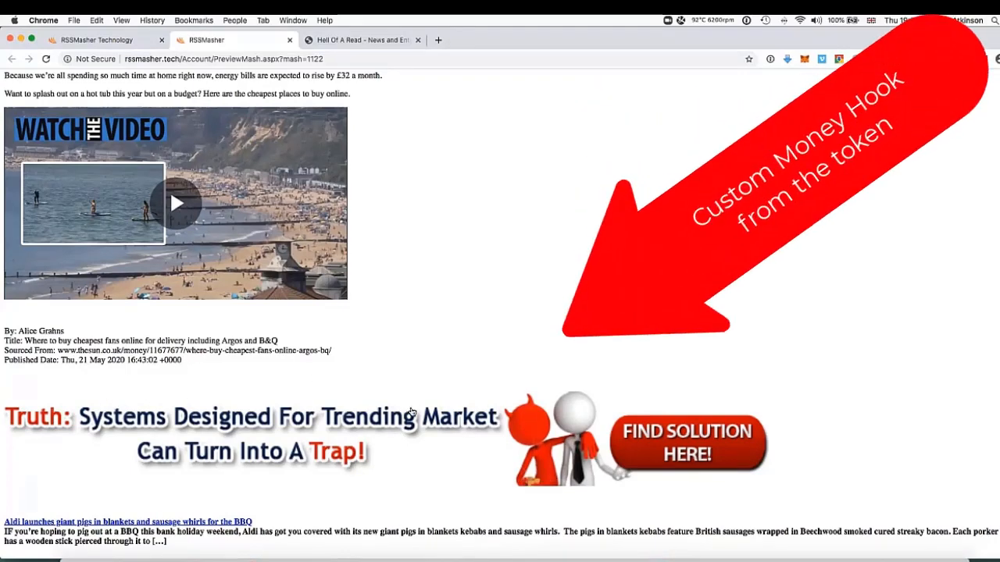
pyautogui.scroll(-1, 425, 441)
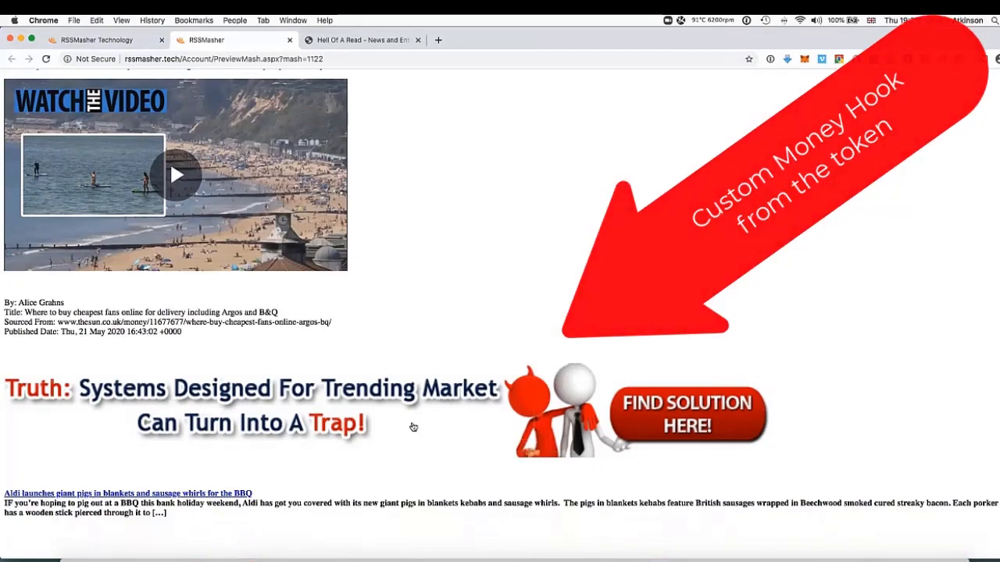
pyautogui.scroll(-3, 94, 359)
pyautogui.scroll(-6, 63, 364)
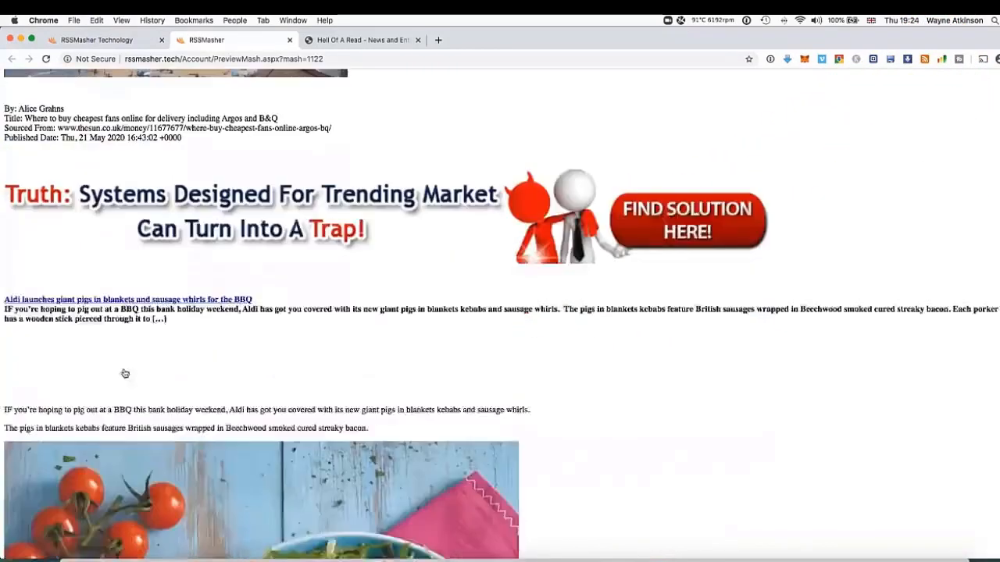
pyautogui.scroll(-20, 144, 322)
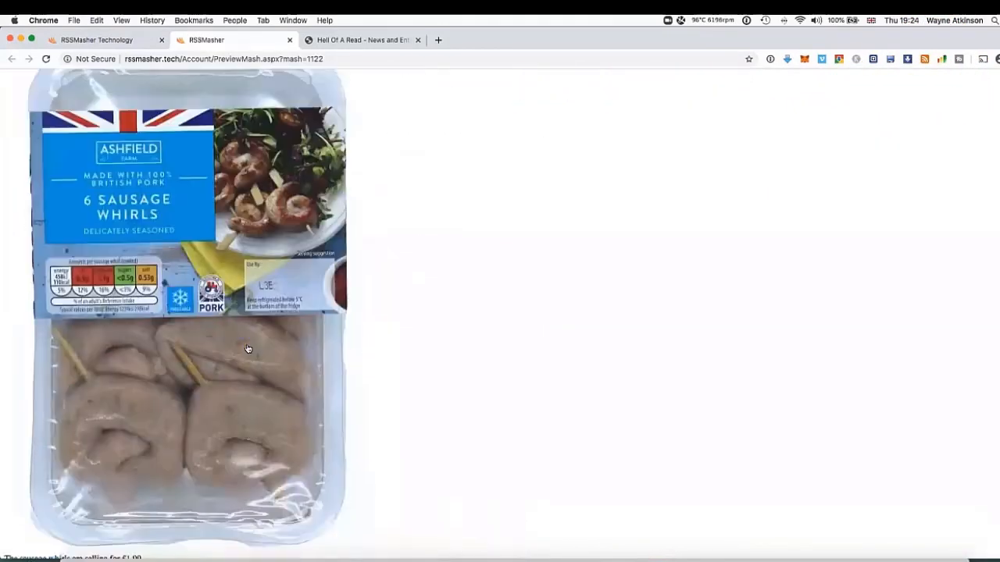
pyautogui.scroll(-6, 248, 348)
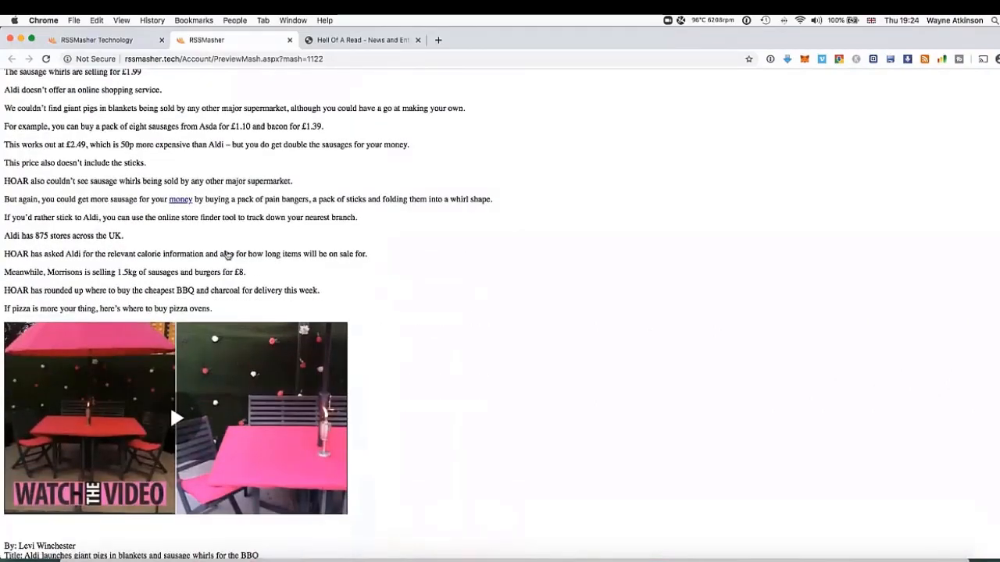
pyautogui.scroll(-7, 228, 288)
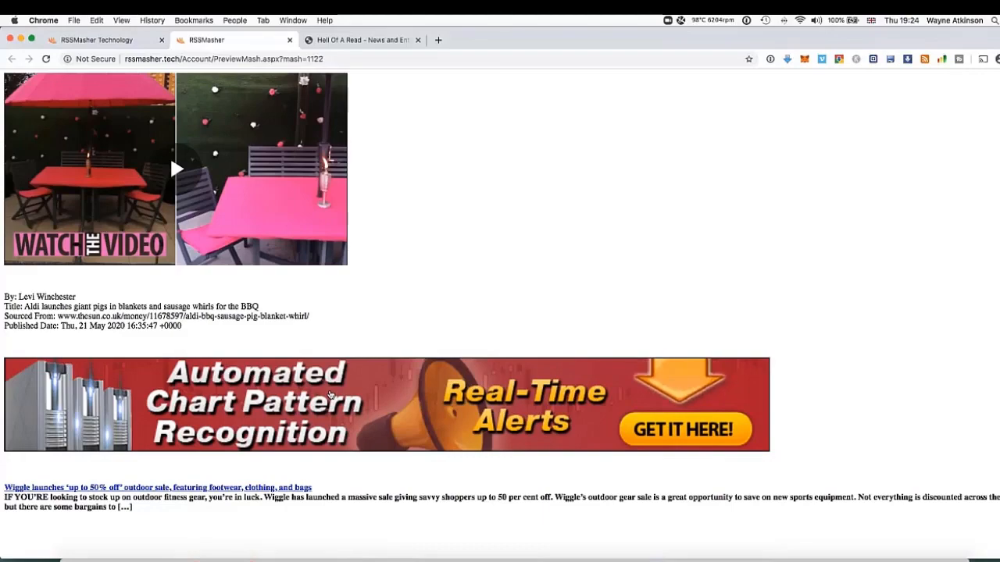
pyautogui.scroll(-15, 329, 396)
pyautogui.scroll(-10, 368, 426)
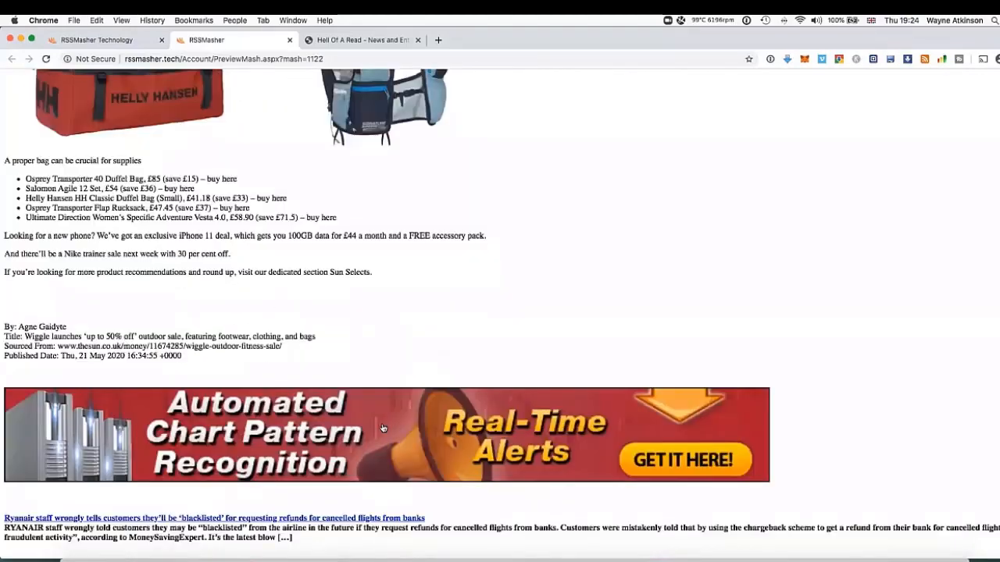
pyautogui.scroll(-1, 382, 427)
pyautogui.scroll(-2, 363, 430)
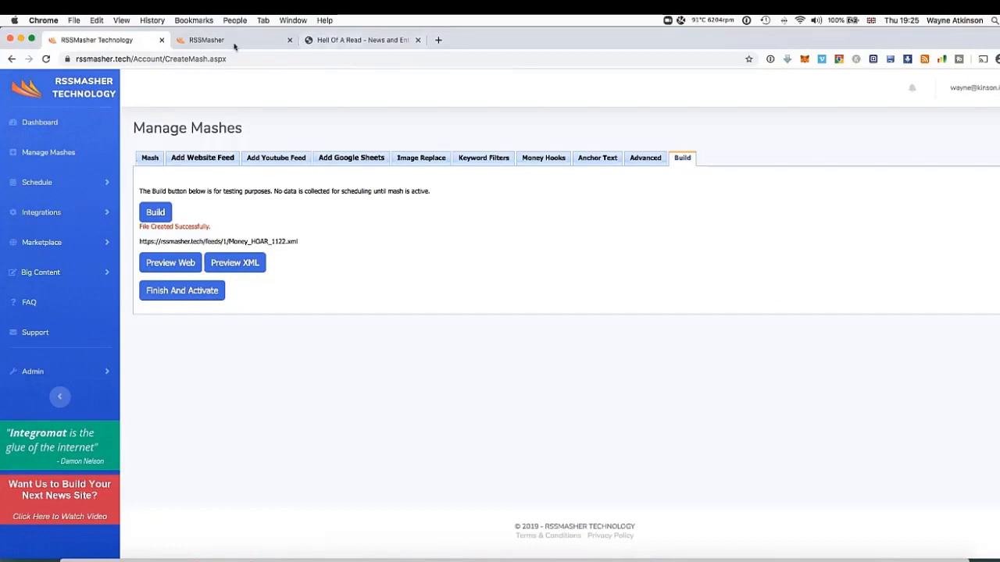
# Finish and activate the Money Mash, and start adding a new posting schedule.
pyautogui.click(168, 294)
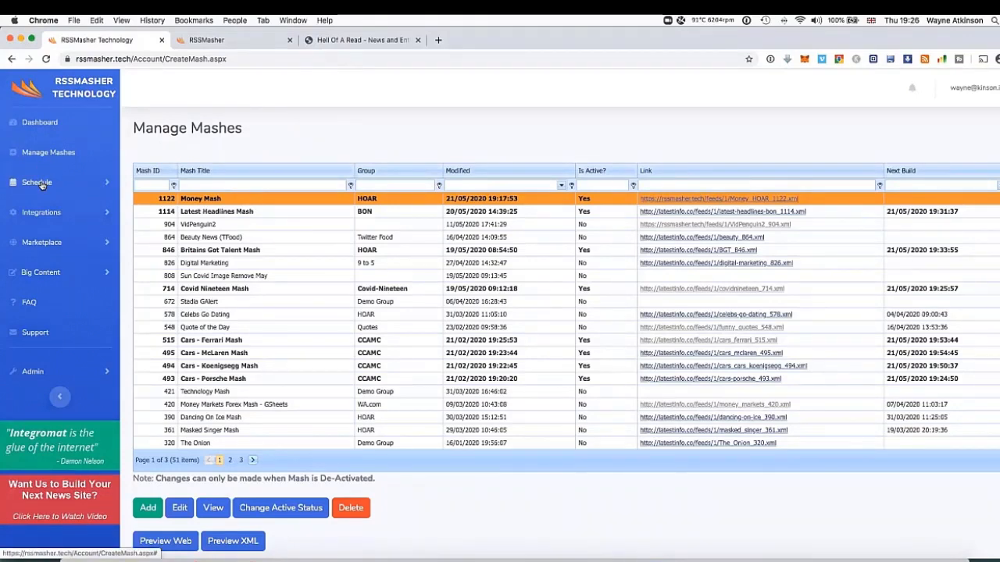
pyautogui.click(37, 184)
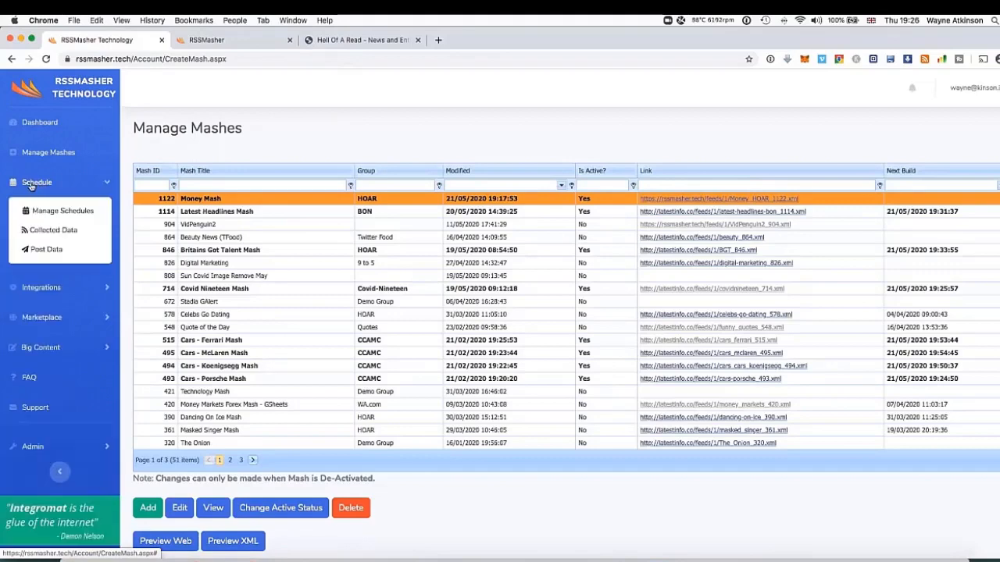
pyautogui.click(57, 213)
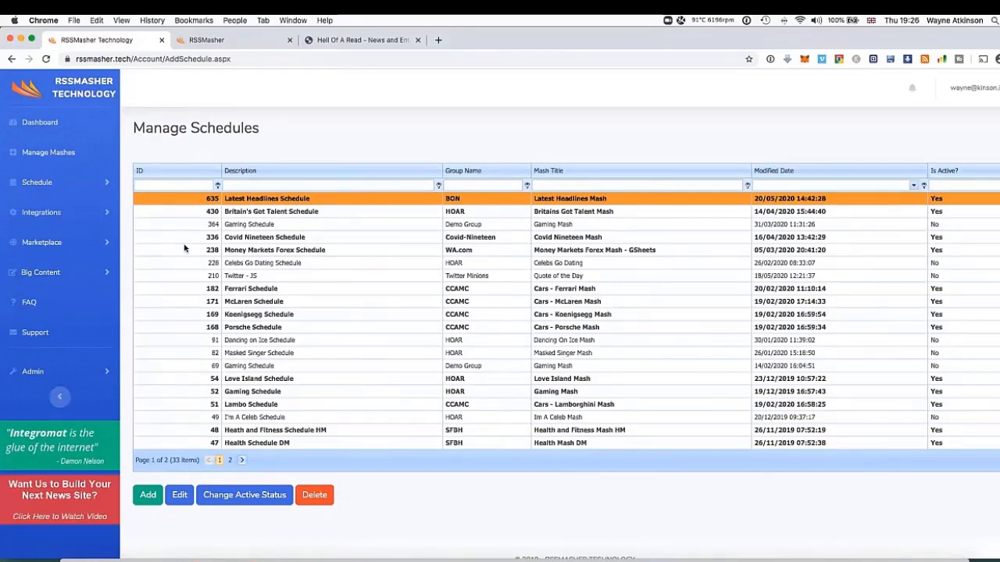
pyautogui.click(146, 496)
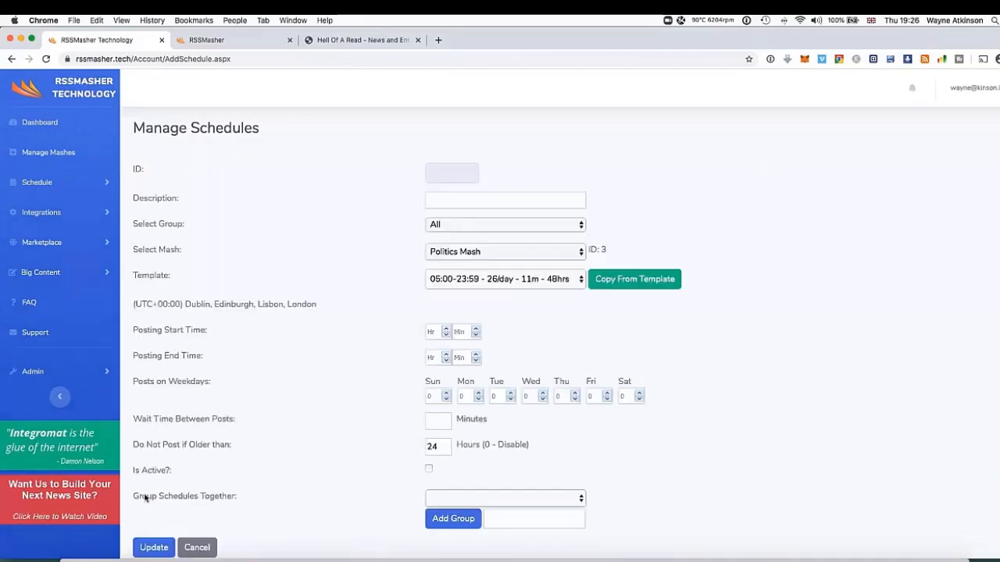
# Describe the schedule as "Money Schedule" and assign it to the HOAR group and the Money Mash.
pyautogui.click(444, 202)
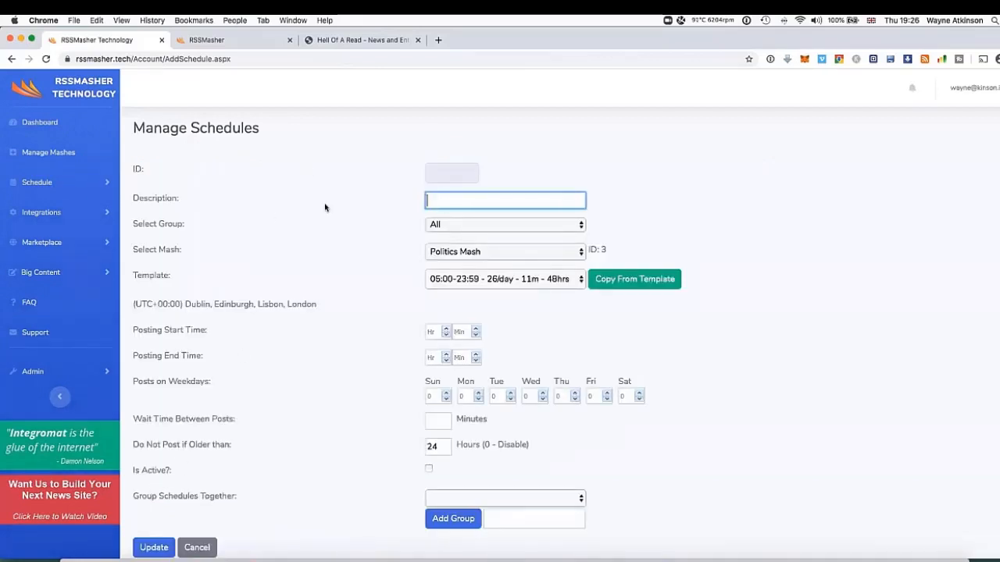
pyautogui.write('Money Schedule')
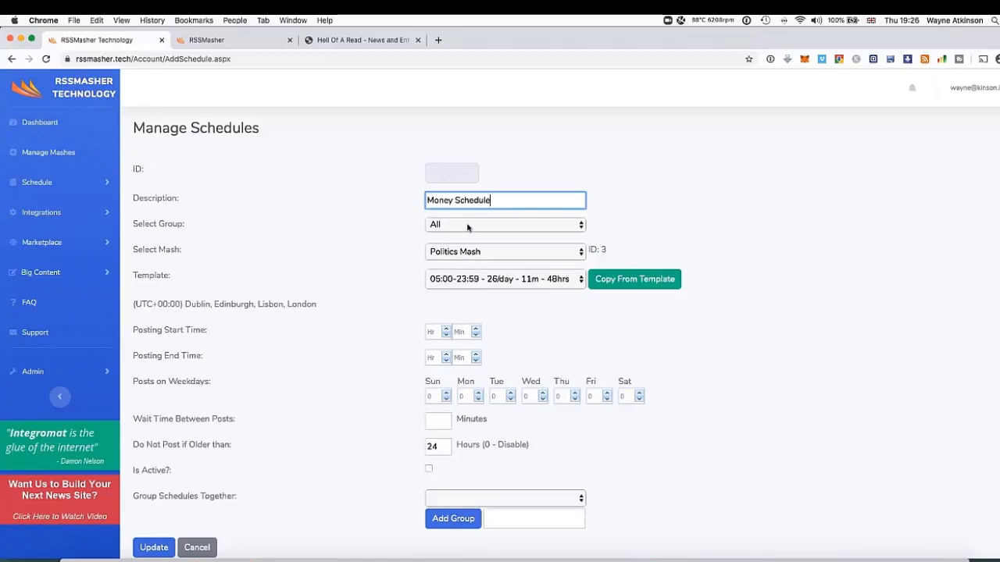
pyautogui.click(466, 226)
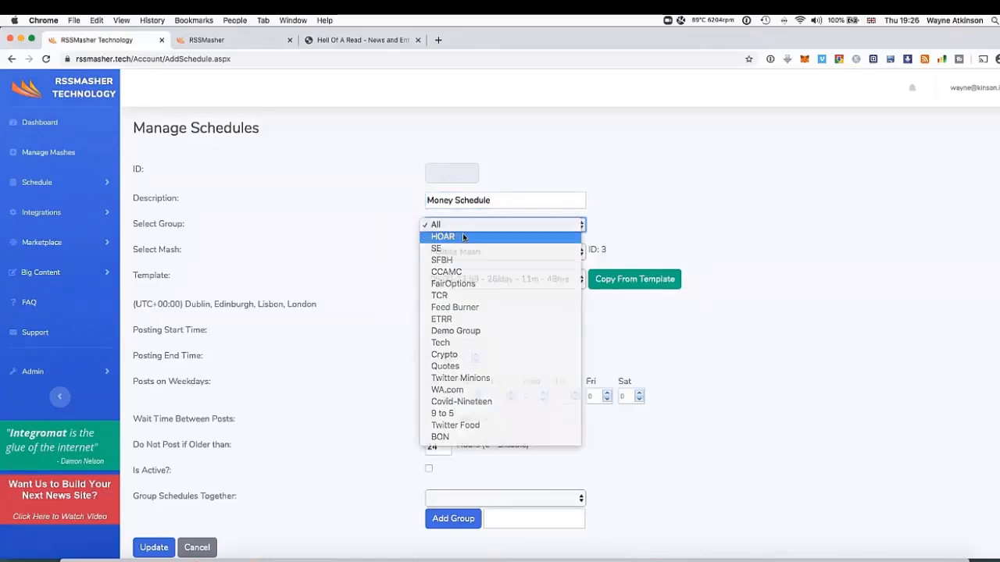
pyautogui.click(463, 237)
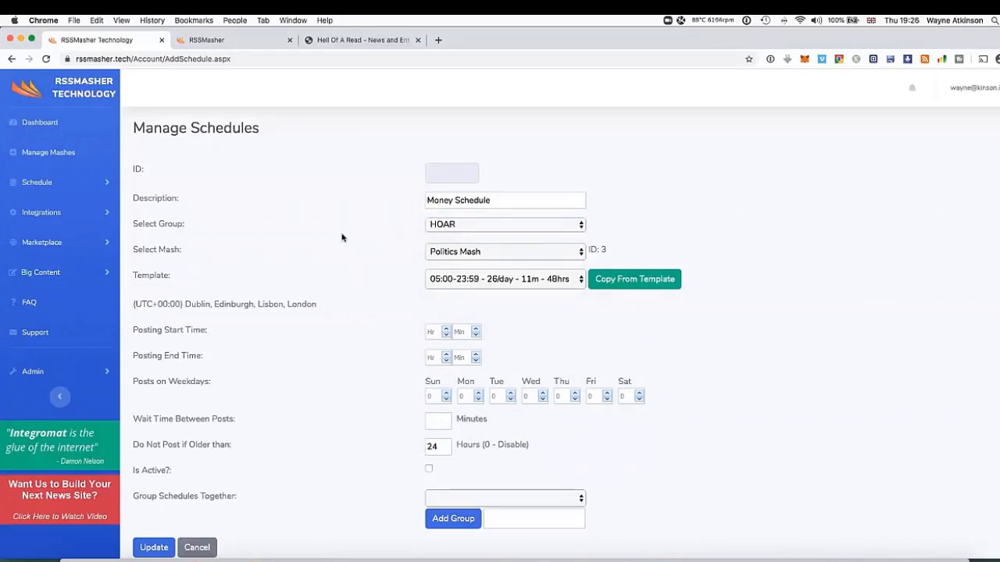
pyautogui.click(517, 254)
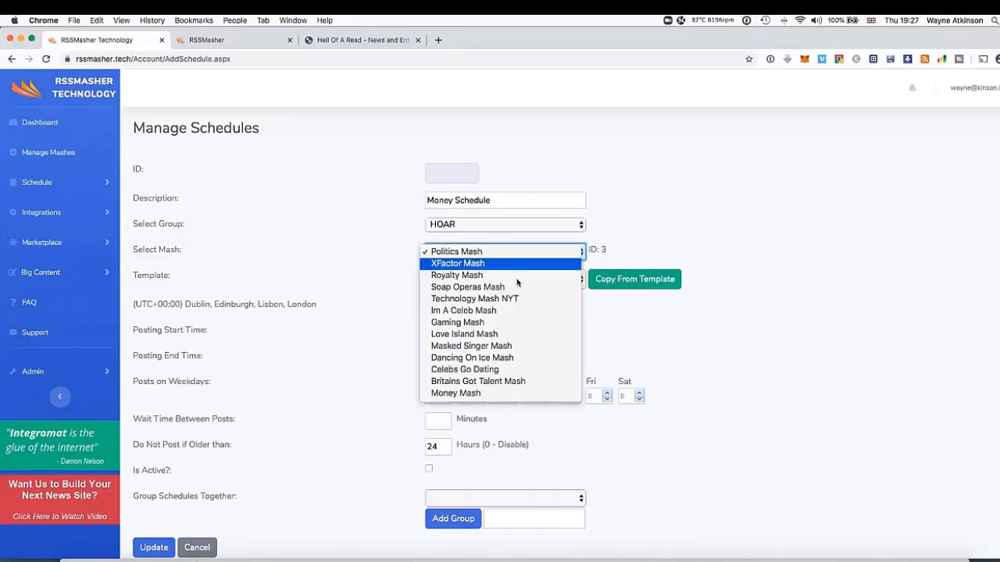
pyautogui.click(499, 395)
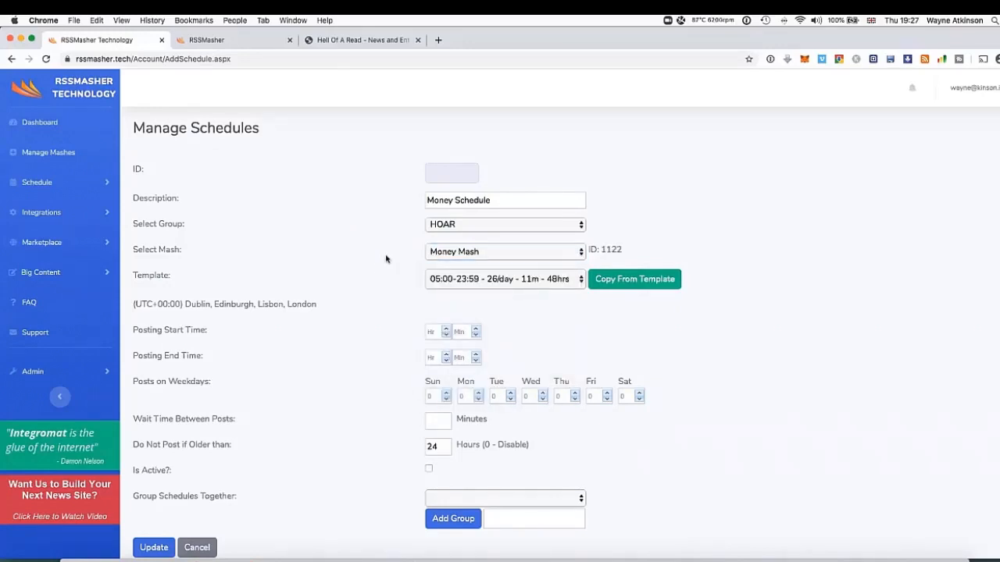
# Copy the settings from the "05:00-23:59 - 26/day - 11m - 48hrs" template and set the posting times to 7:00 through 22:30.
pyautogui.scroll(-1, 381, 302)
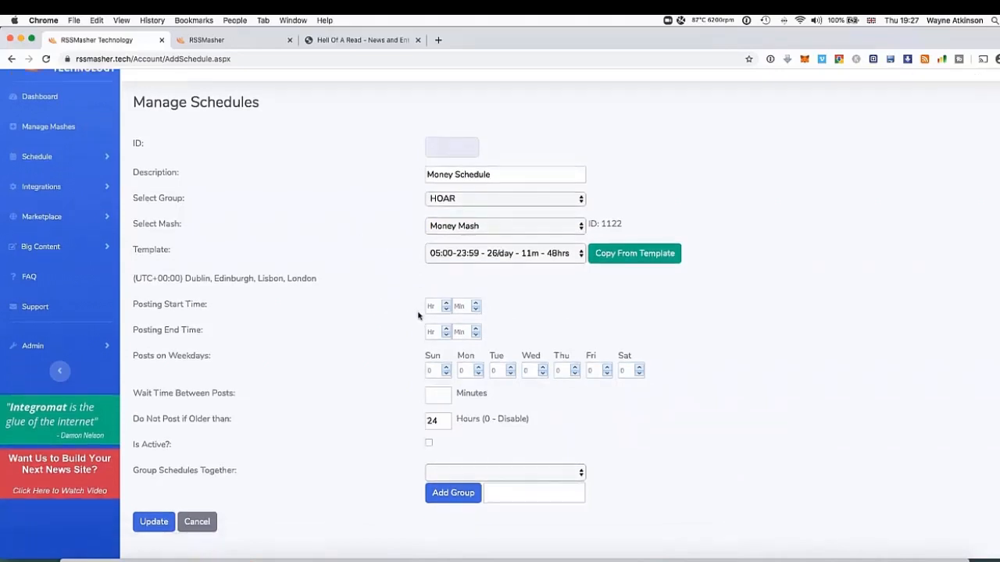
pyautogui.click(639, 257)
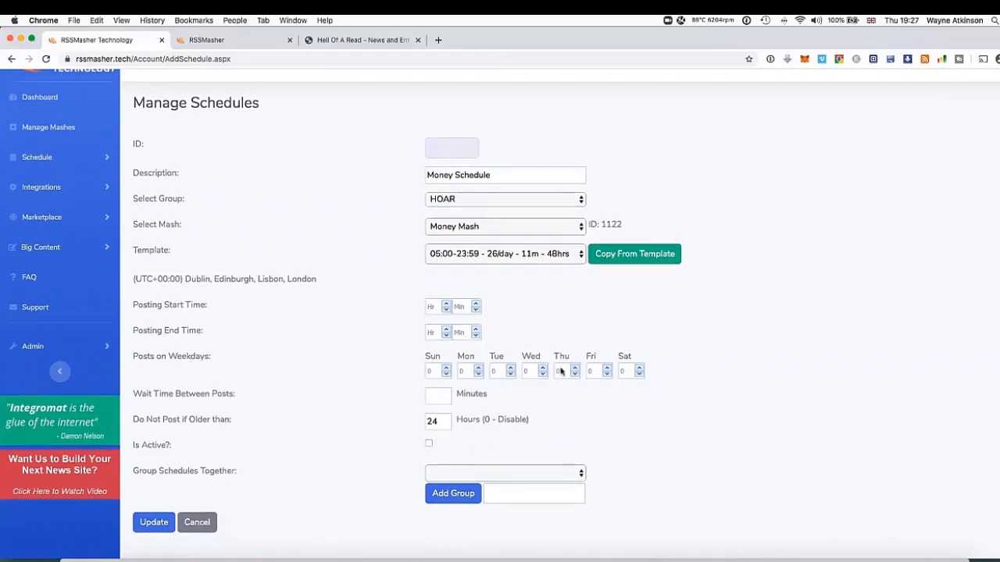
pyautogui.click(430, 307)
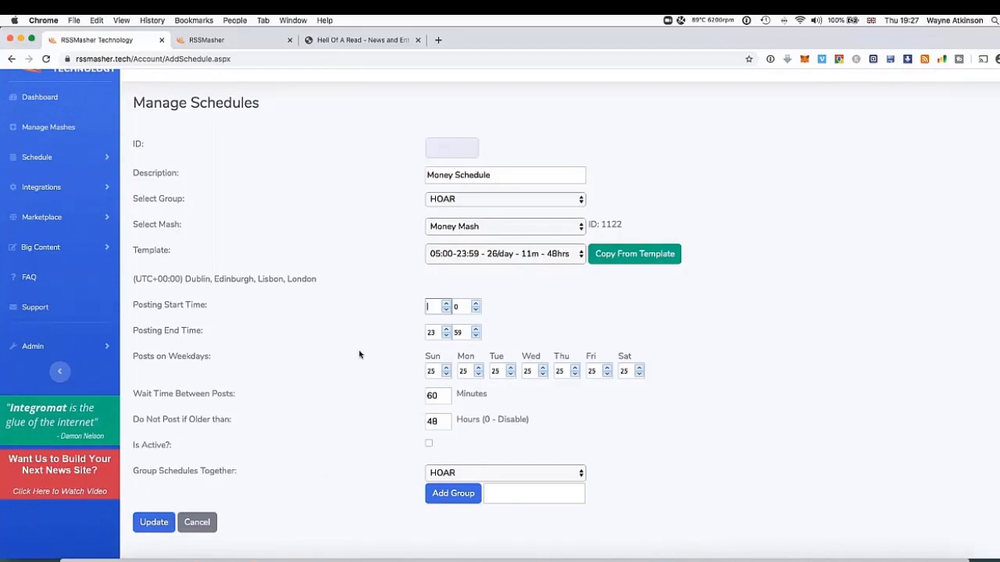
pyautogui.write('0')
pyautogui.press('Tab')
pyautogui.press('Tab')
pyautogui.write('22')
pyautogui.press('Tab')
pyautogui.write('30')
pyautogui.press('Tab')
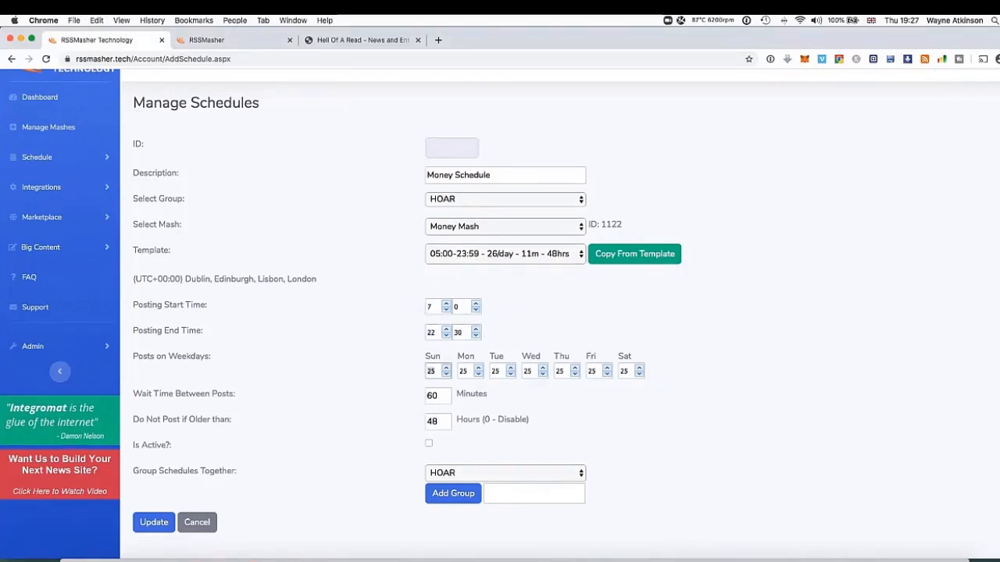
# Set the number of posts to 5 for Monday through Friday and 6 for Saturday and Sunday.
pyautogui.scroll(-1, 344, 393)
pyautogui.write('19')
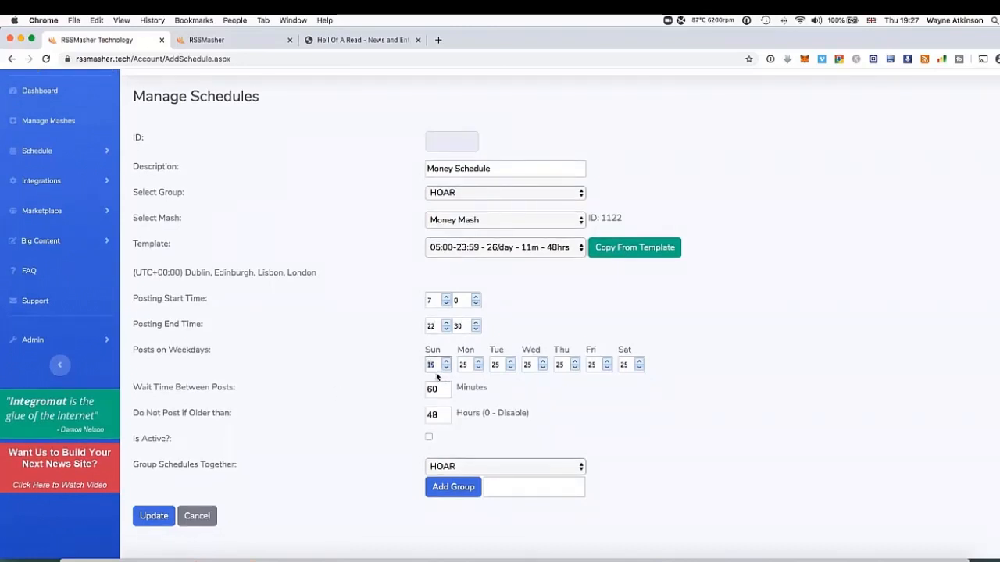
pyautogui.write('5')
pyautogui.press('Tab')
pyautogui.write('5')
pyautogui.press('Tab')
pyautogui.write('5')
pyautogui.press('Tab')
pyautogui.write('5')
pyautogui.press('Tab')
pyautogui.write('5')
pyautogui.press('Tab')
pyautogui.write('5')
pyautogui.press('Tab')
pyautogui.write('6')
pyautogui.moveTo(439, 366); pyautogui.dragTo(416, 370)
pyautogui.click(401, 371)
# Disable the post age limit by setting it to 0 hours, and save the schedule.
pyautogui.moveTo(440, 389); pyautogui.dragTo(359, 404)
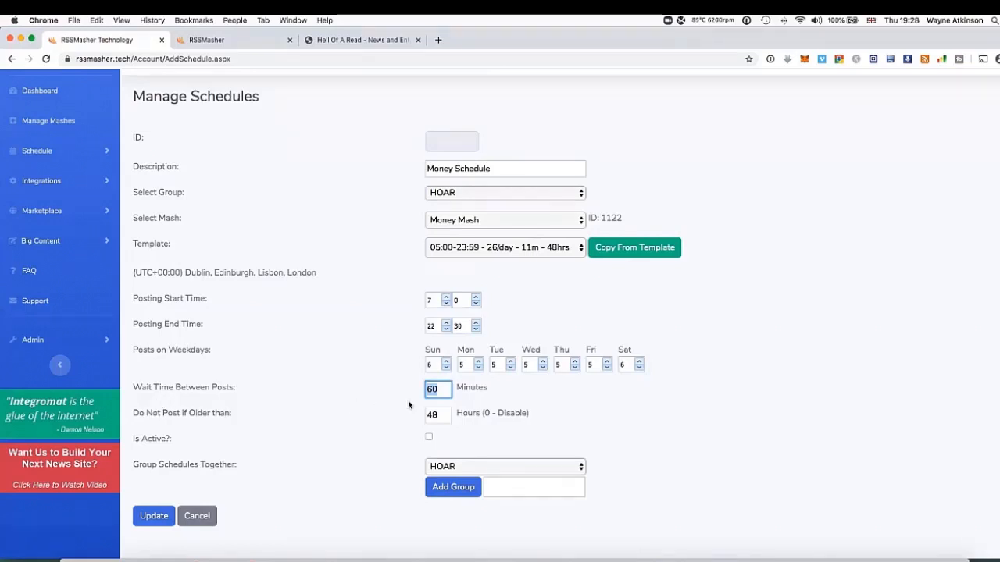
pyautogui.click(446, 388)
pyautogui.press('Tab')
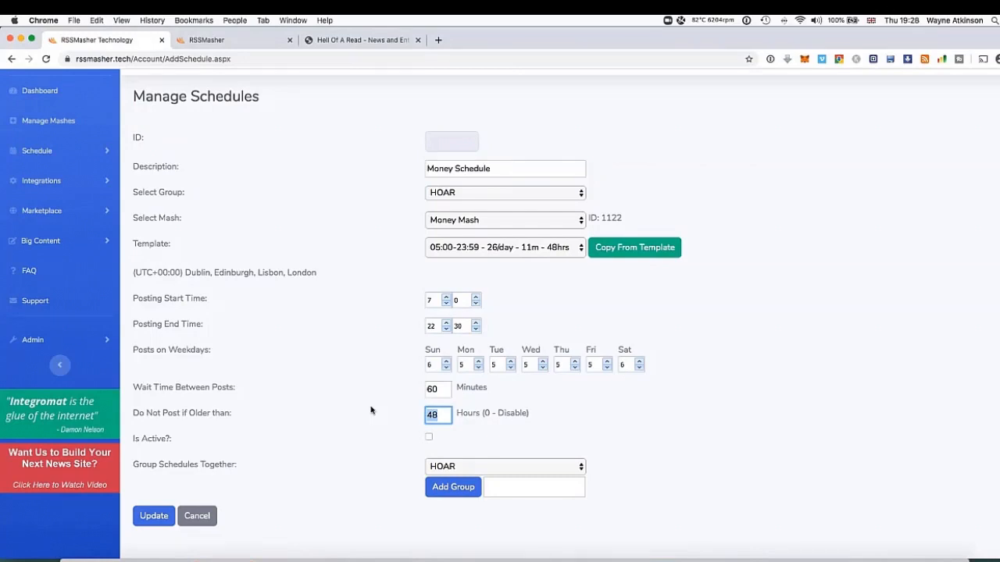
pyautogui.write('24')
pyautogui.press('BackSpace')
pyautogui.press('BackSpace')
pyautogui.write('0')
pyautogui.click(374, 410)
pyautogui.scroll(-2, 367, 422)
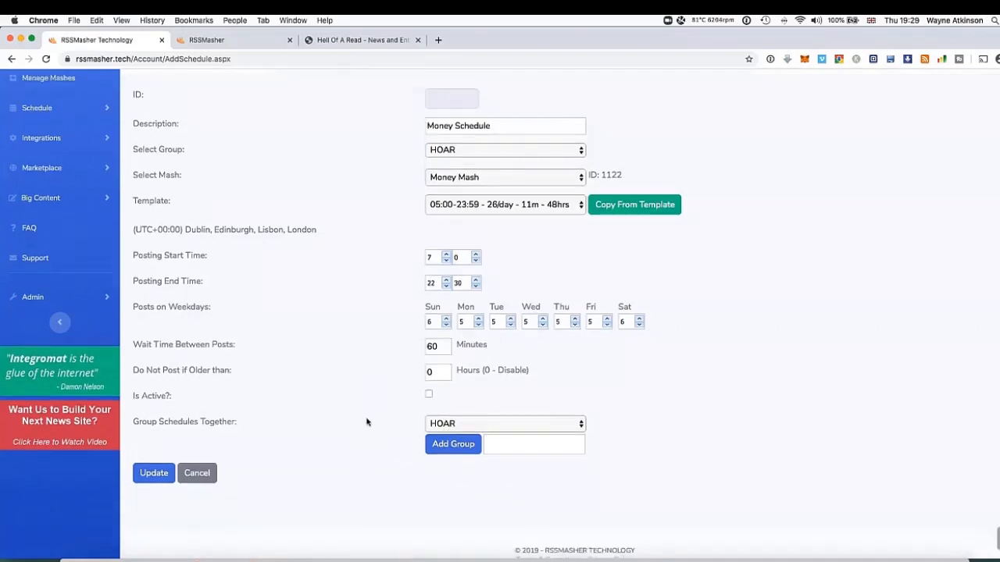
pyautogui.scroll(-1, 366, 422)
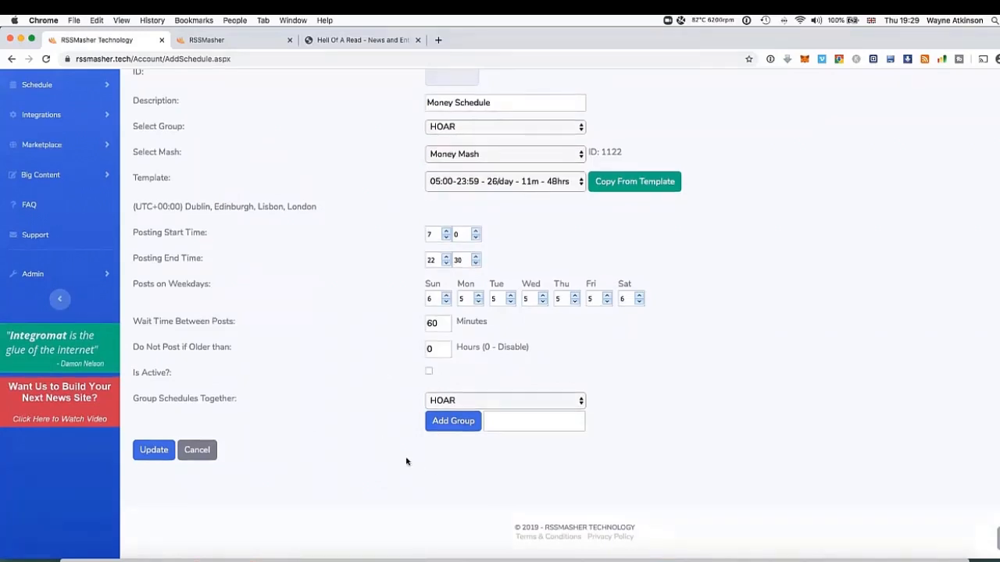
pyautogui.click(154, 452)
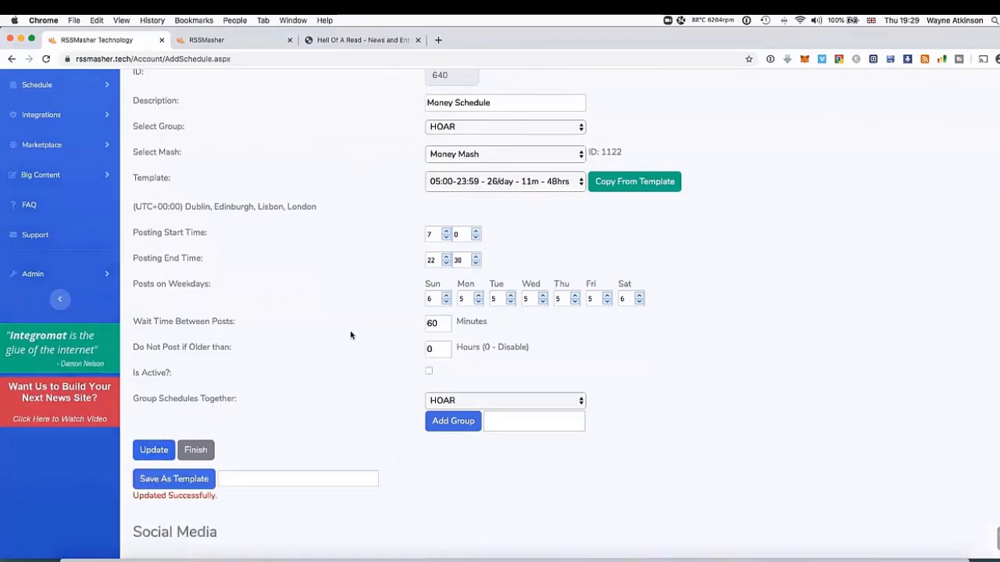
# Add a social media destination of type Wordpress to the schedule, with Hell Of A Read as its media.
pyautogui.scroll(-3, 368, 408)
pyautogui.scroll(-2, 368, 408)
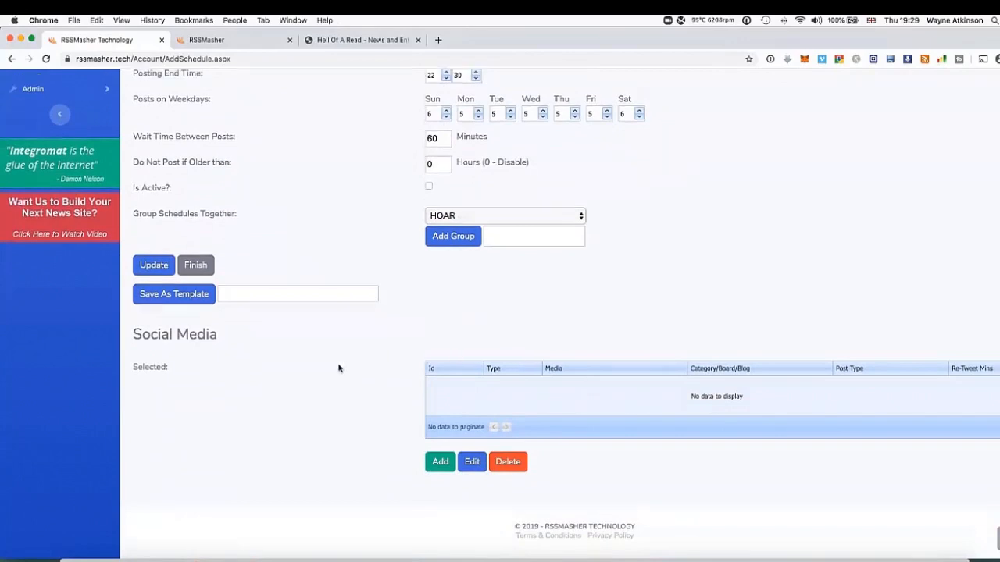
pyautogui.click(439, 461)
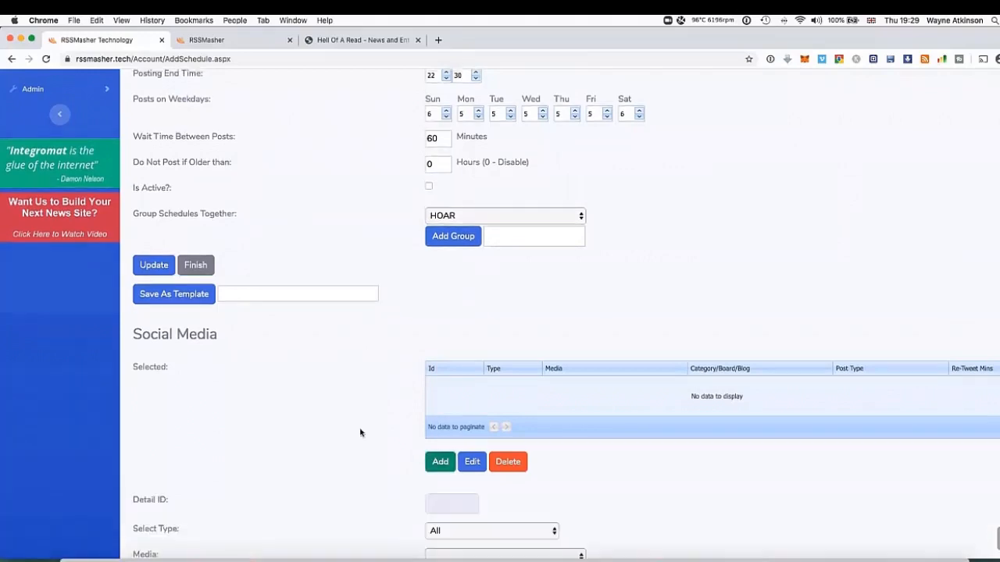
pyautogui.scroll(-2, 322, 428)
pyautogui.scroll(-1, 323, 428)
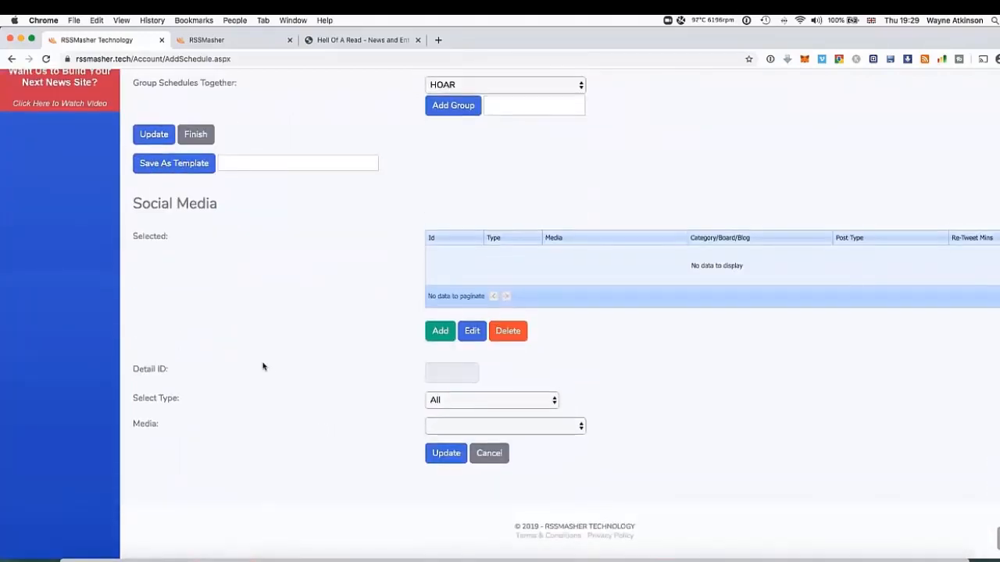
pyautogui.click(522, 402)
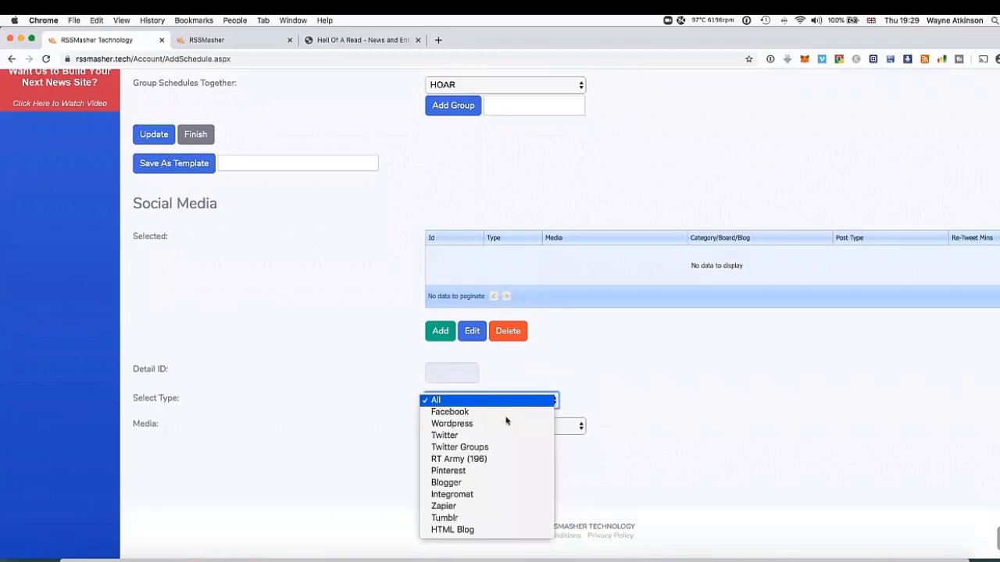
pyautogui.click(506, 422)
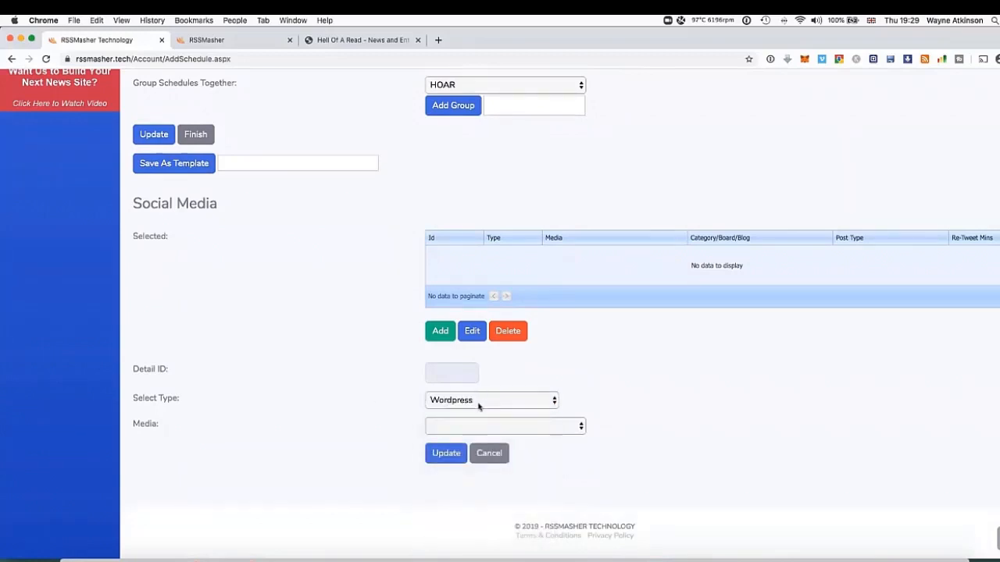
pyautogui.click(545, 427)
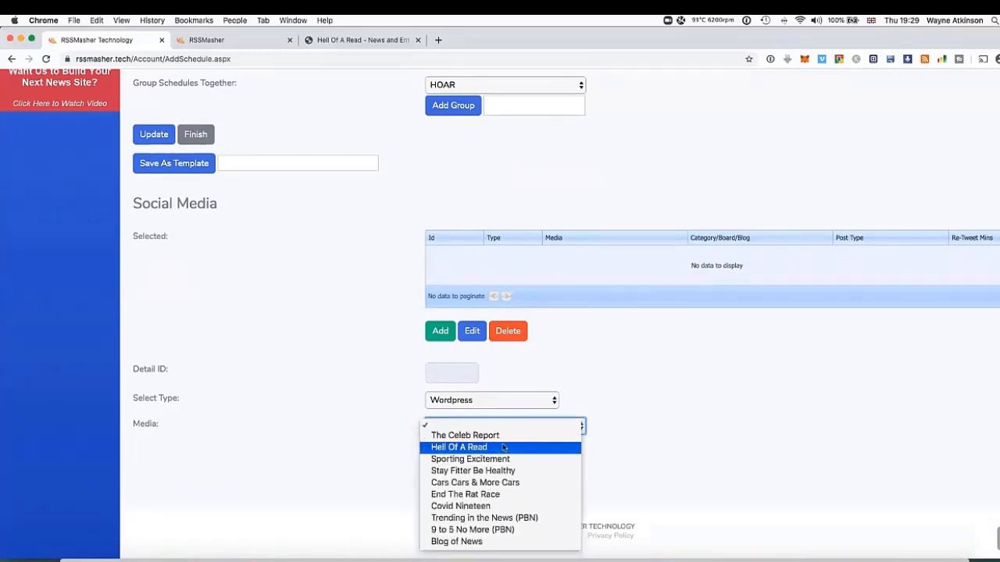
pyautogui.click(504, 448)
# Select Money as the WordPress category for the Hell Of A Read destination.
pyautogui.scroll(-1, 344, 399)
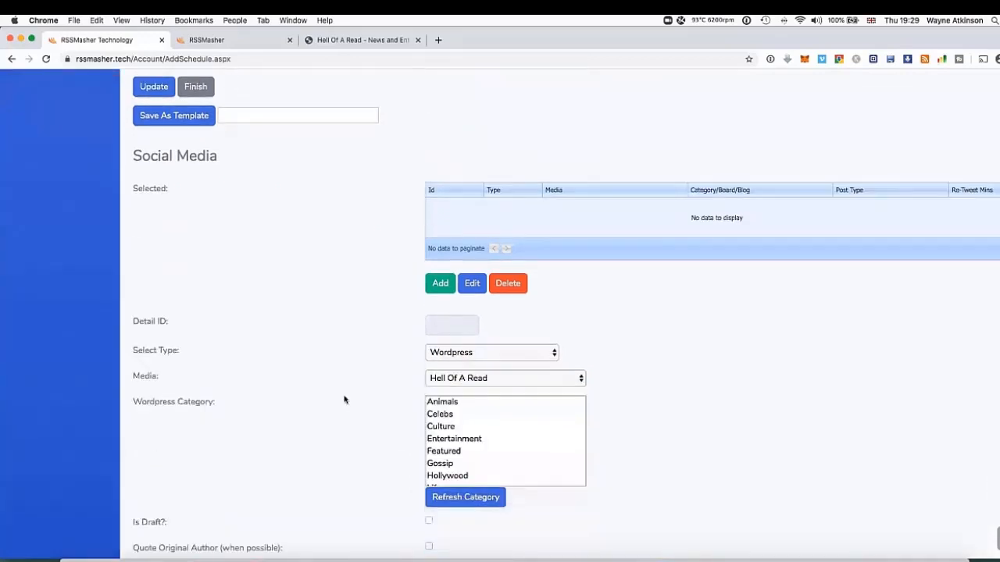
pyautogui.scroll(-2, 344, 399)
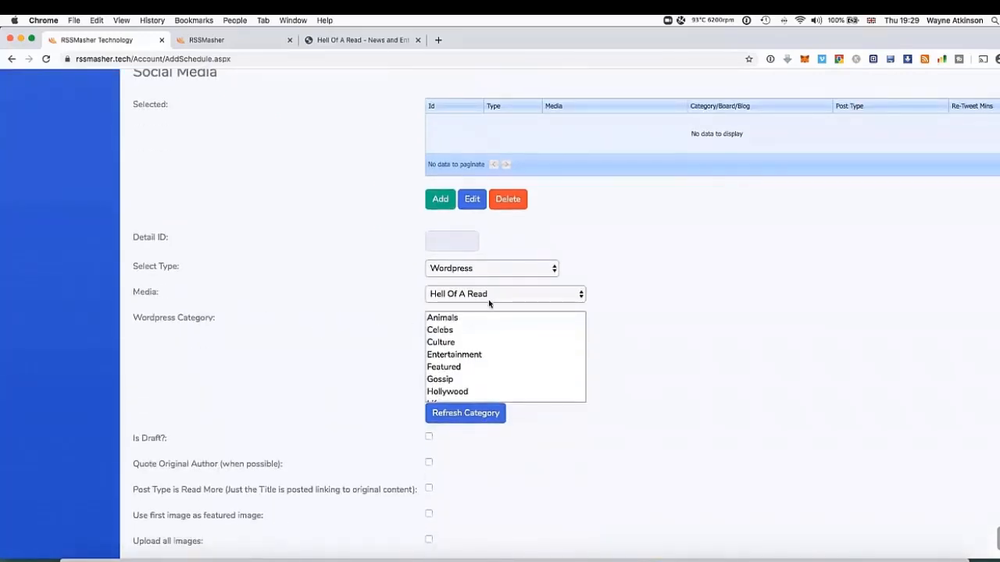
pyautogui.scroll(-3, 461, 356)
pyautogui.scroll(-5, 460, 356)
pyautogui.click(439, 395)
# Enable using the first image as the featured image and uploading all images for the WordPress posts.
pyautogui.scroll(-2, 447, 359)
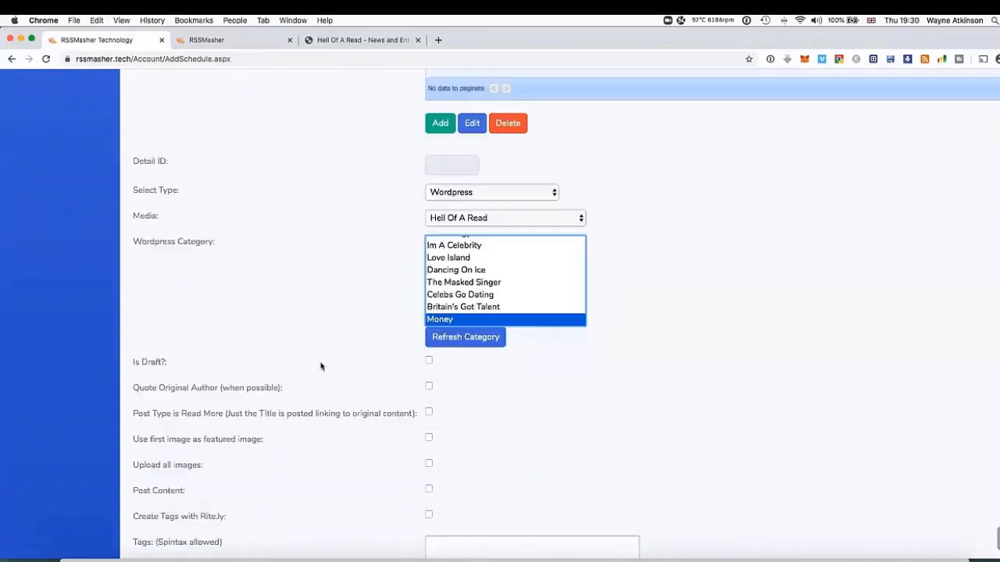
pyautogui.scroll(-1, 462, 326)
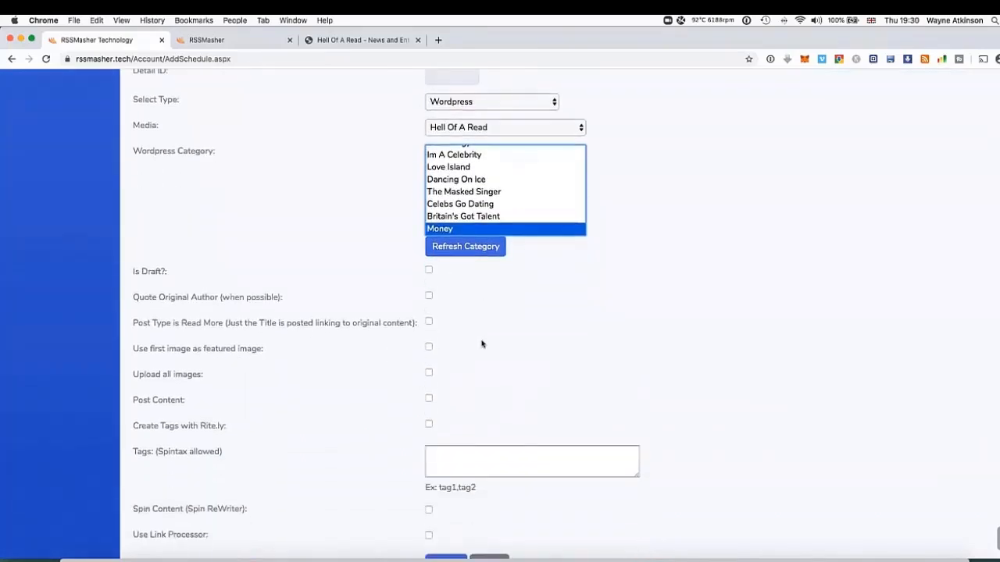
pyautogui.click(150, 278)
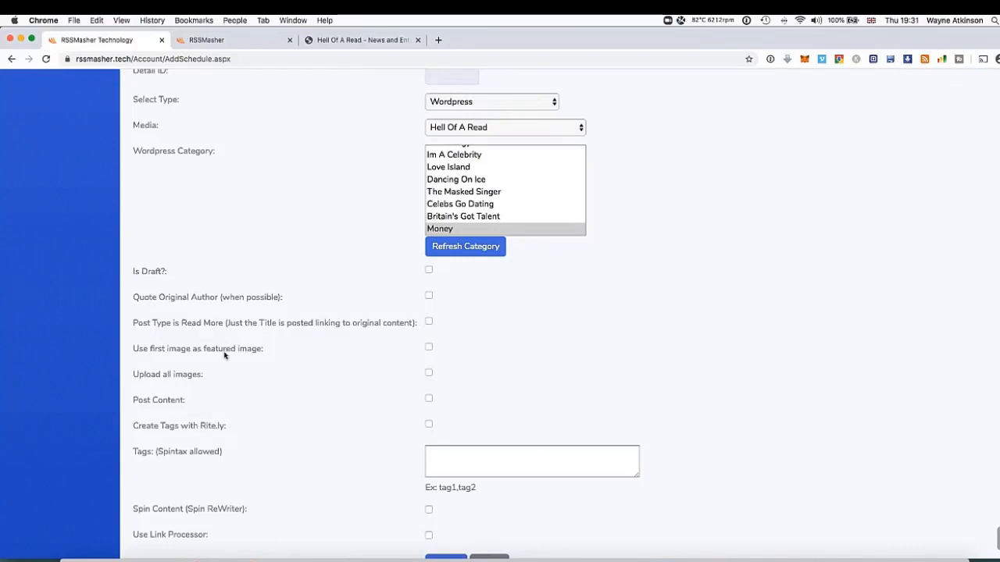
pyautogui.click(429, 347)
pyautogui.click(363, 40)
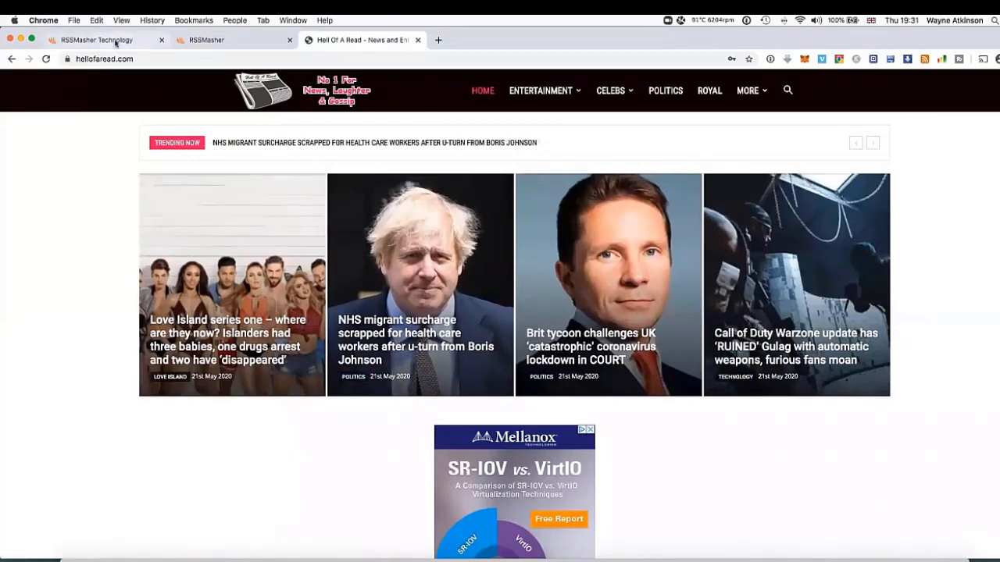
pyautogui.click(152, 40)
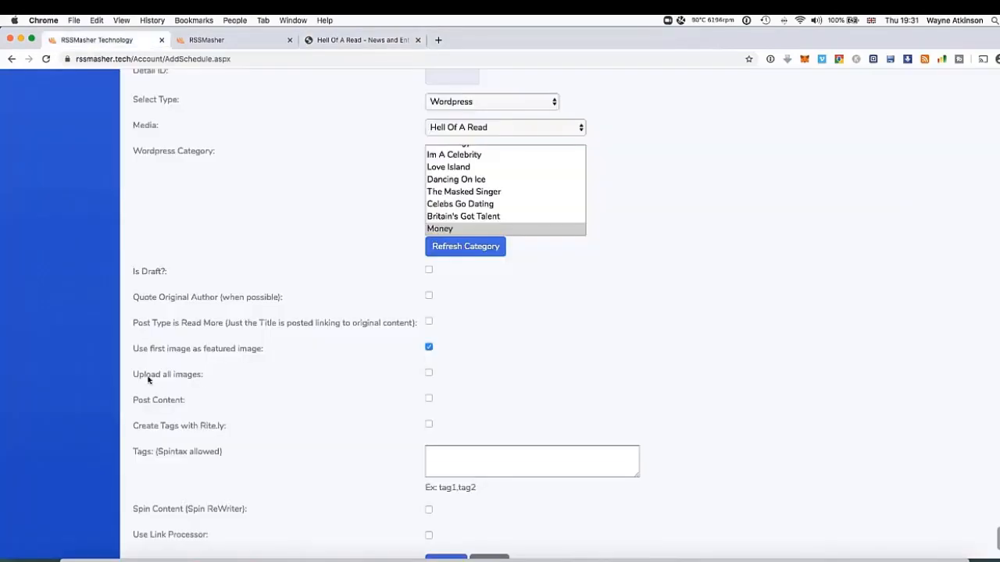
pyautogui.click(428, 373)
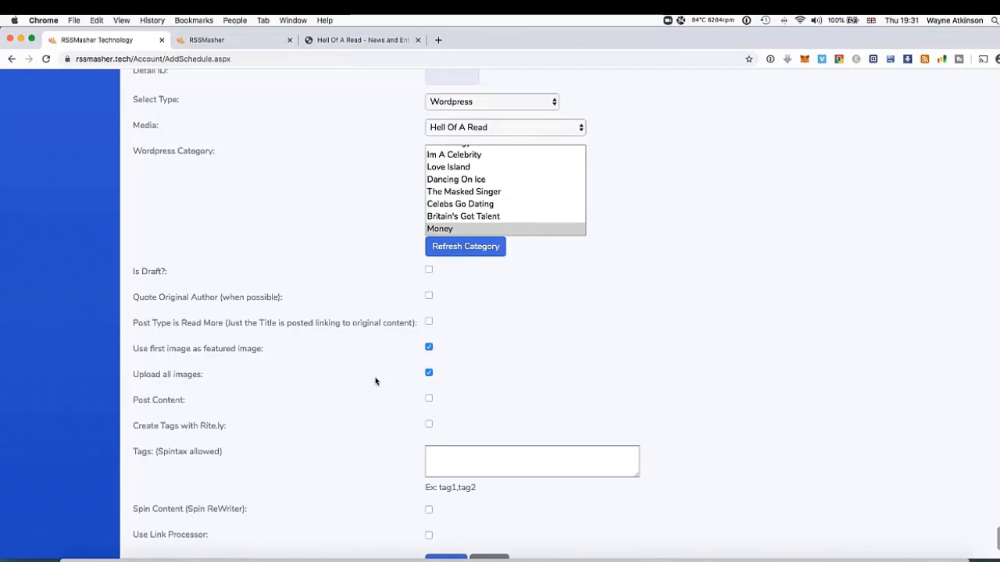
# Enable posting the content and excluding the first image from the WordPress post.
pyautogui.scroll(-2, 366, 386)
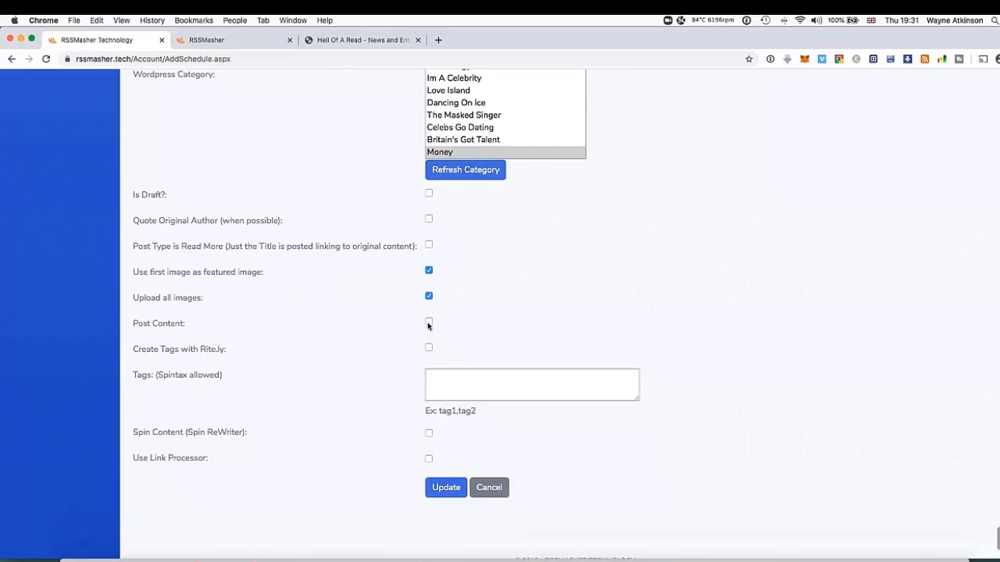
pyautogui.click(429, 323)
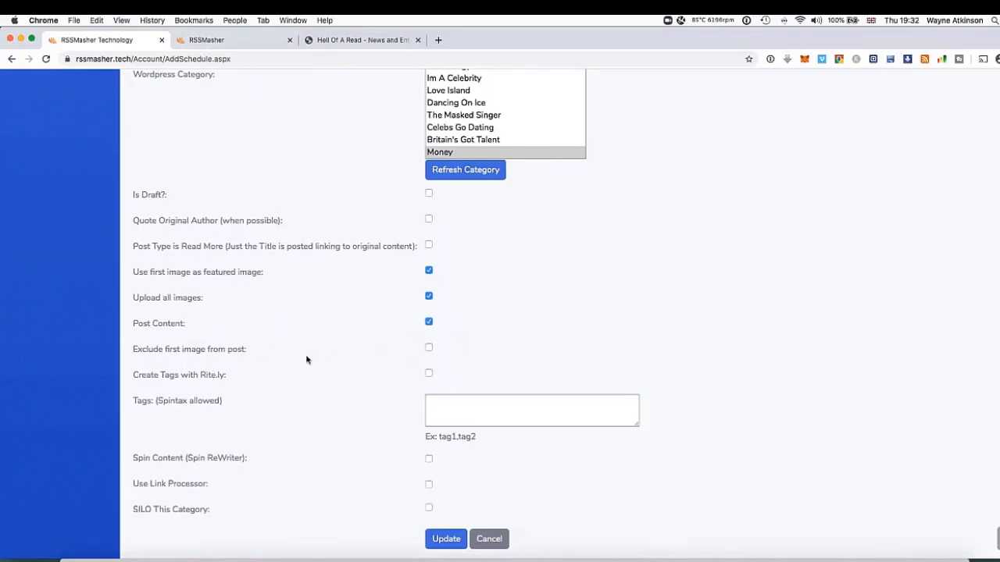
pyautogui.click(429, 348)
# Enable creating tags with Rite.ly and set the number of tags to 3.
pyautogui.scroll(-2, 312, 336)
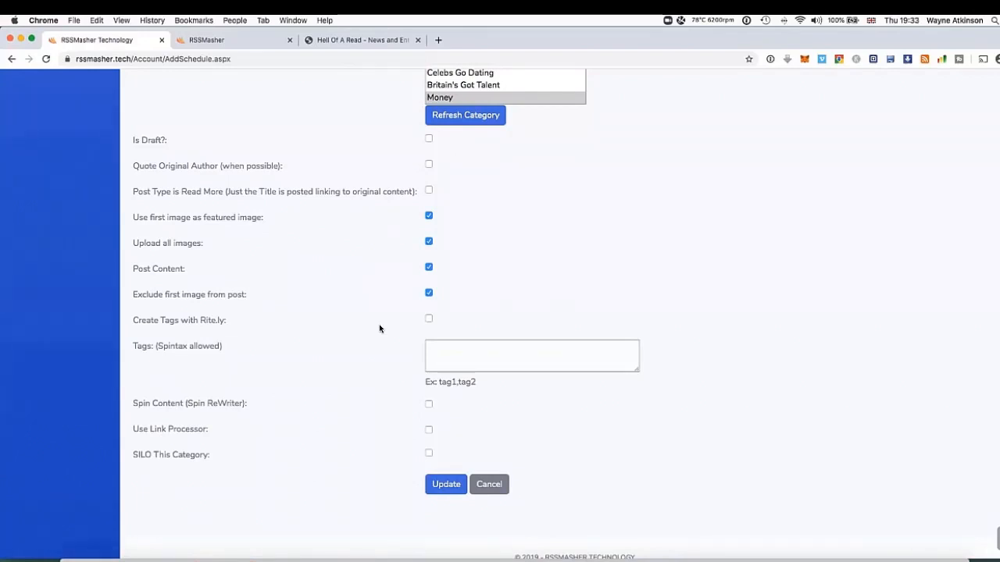
pyautogui.click(429, 319)
pyautogui.click(436, 349)
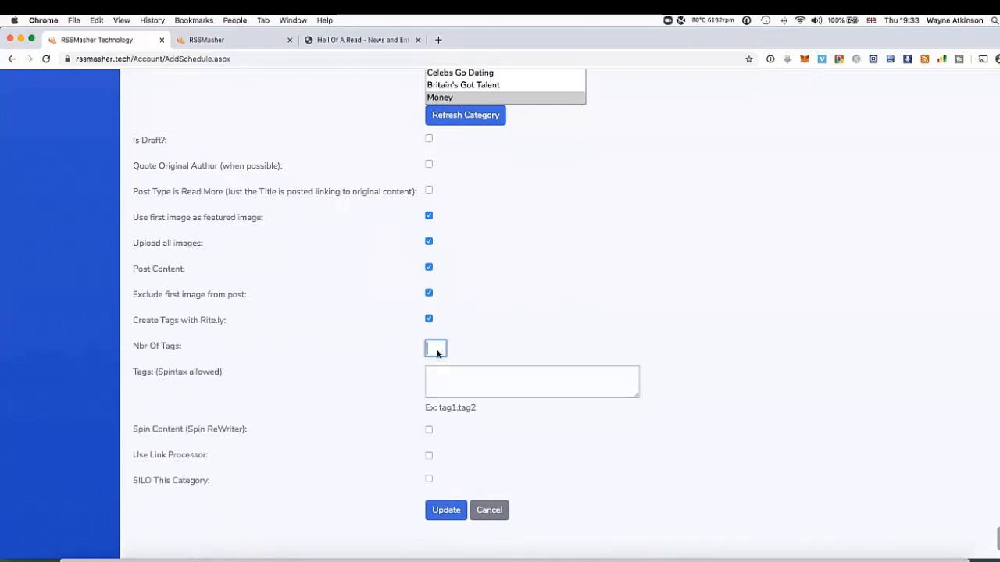
pyautogui.write('3')
pyautogui.click(374, 346)
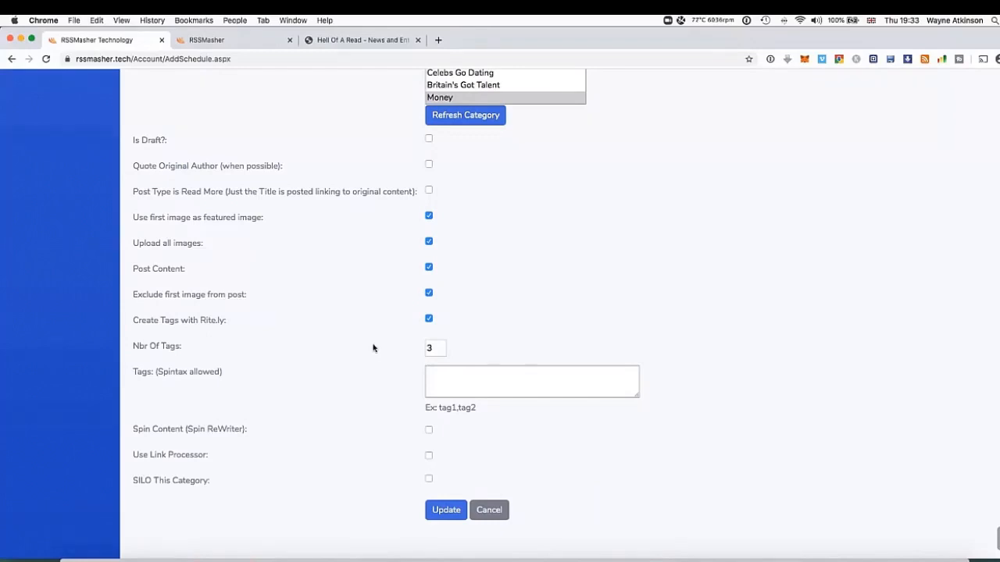
pyautogui.click(468, 384)
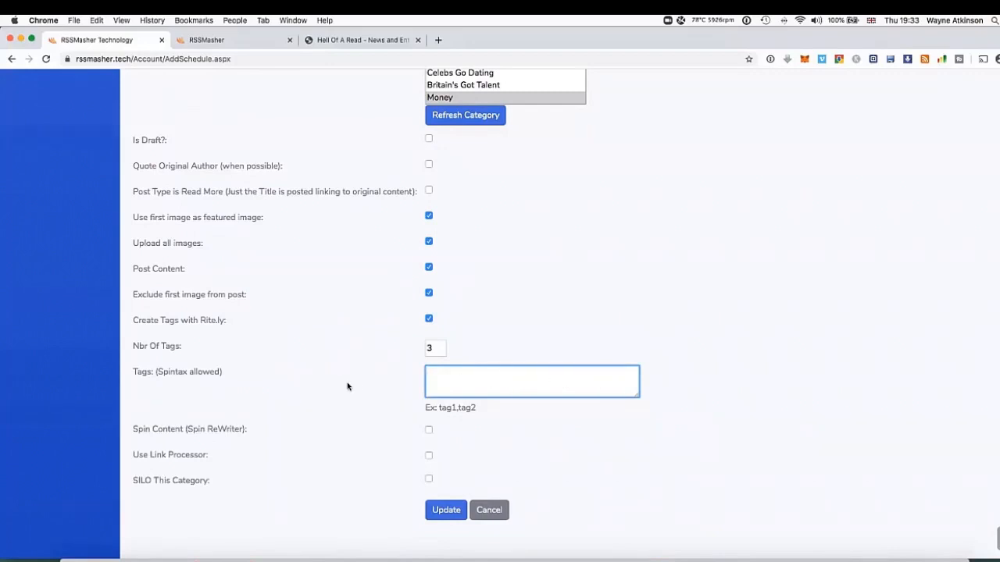
# Enable SILO for the Money category and save the WordPress destination.
pyautogui.scroll(-2, 390, 367)
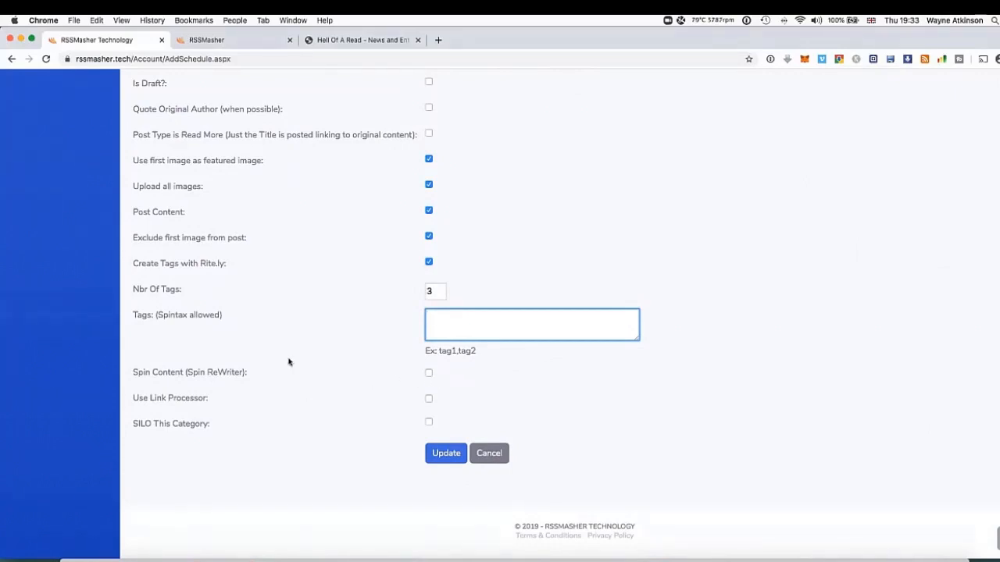
pyautogui.scroll(1, 287, 362)
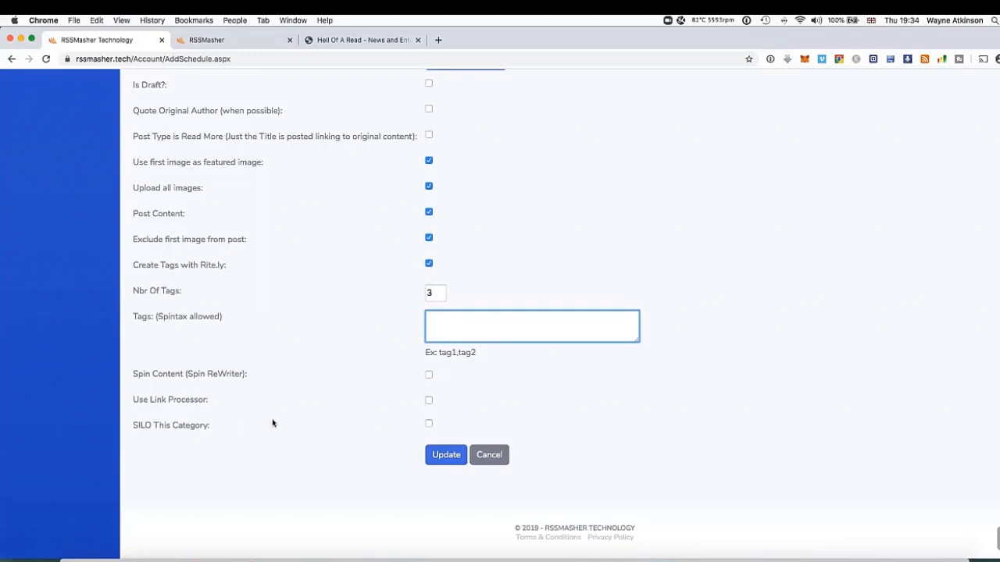
pyautogui.click(429, 424)
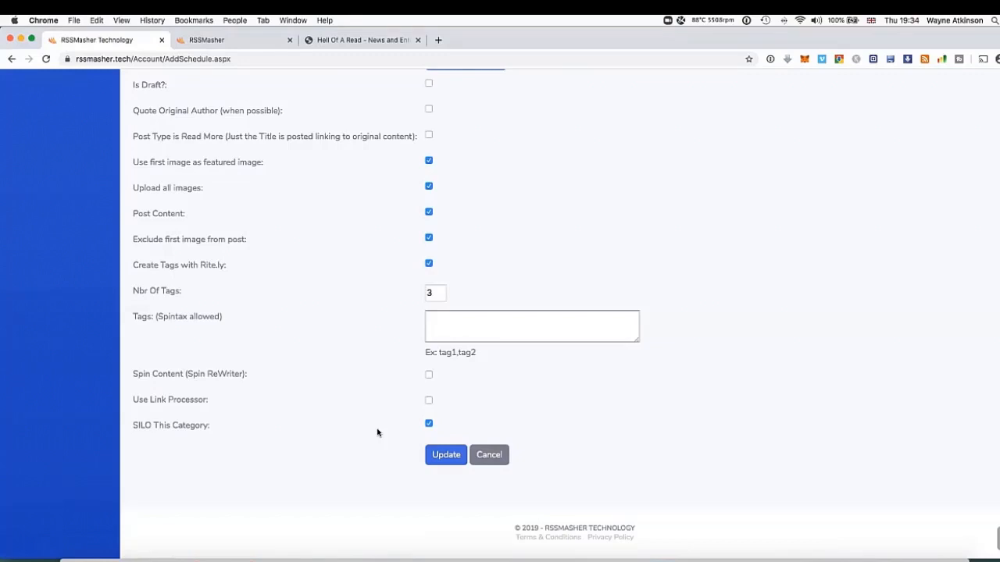
pyautogui.click(444, 458)
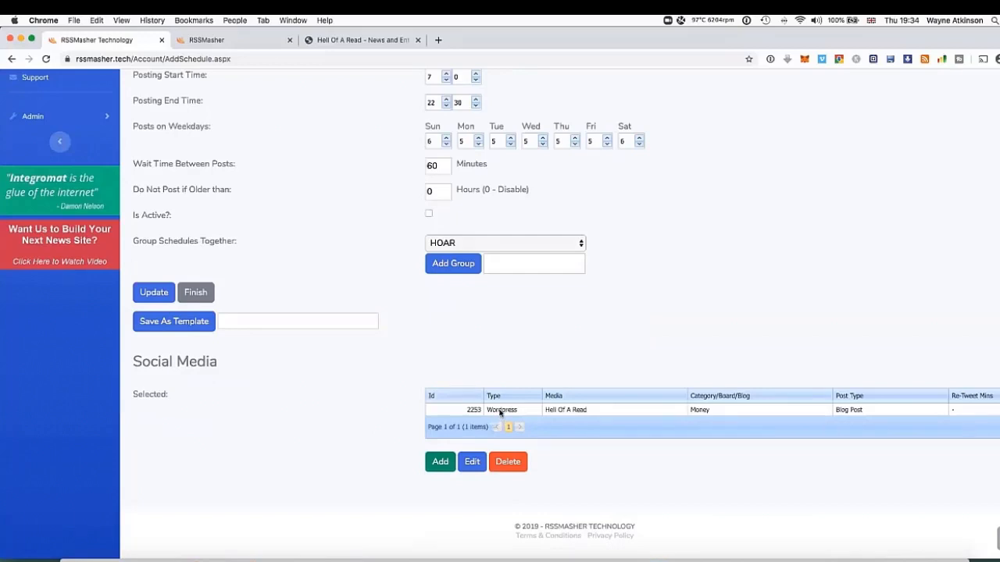
pyautogui.click(500, 412)
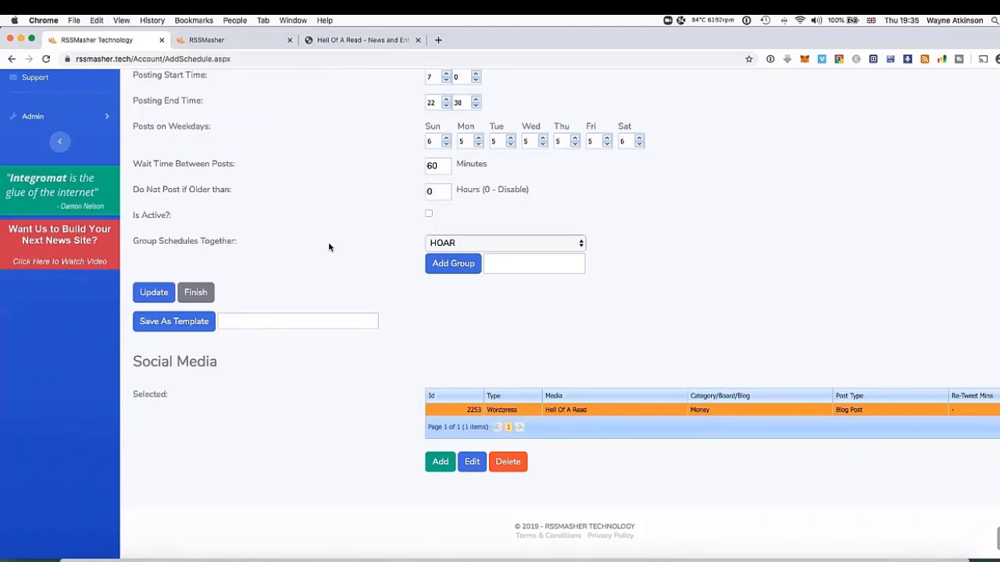
# Add another social media destination of type Twitter, with the hellofaread account as its media.
pyautogui.click(440, 462)
pyautogui.click(460, 406)
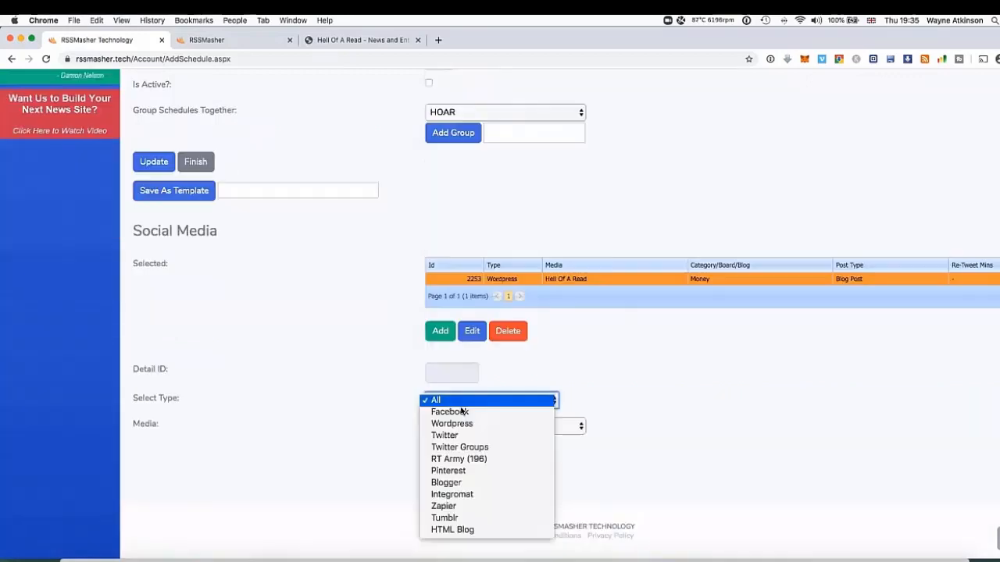
pyautogui.click(458, 435)
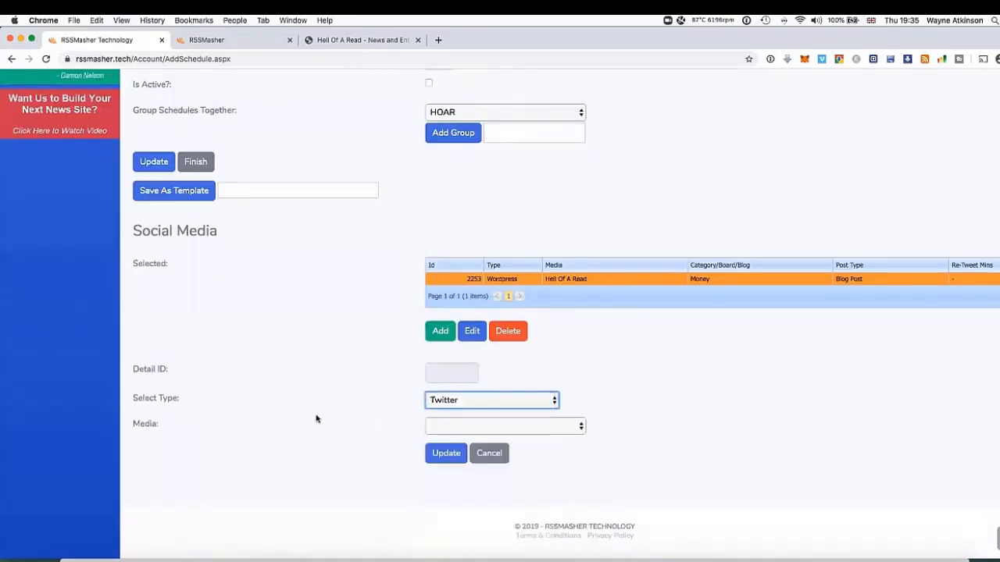
pyautogui.click(577, 429)
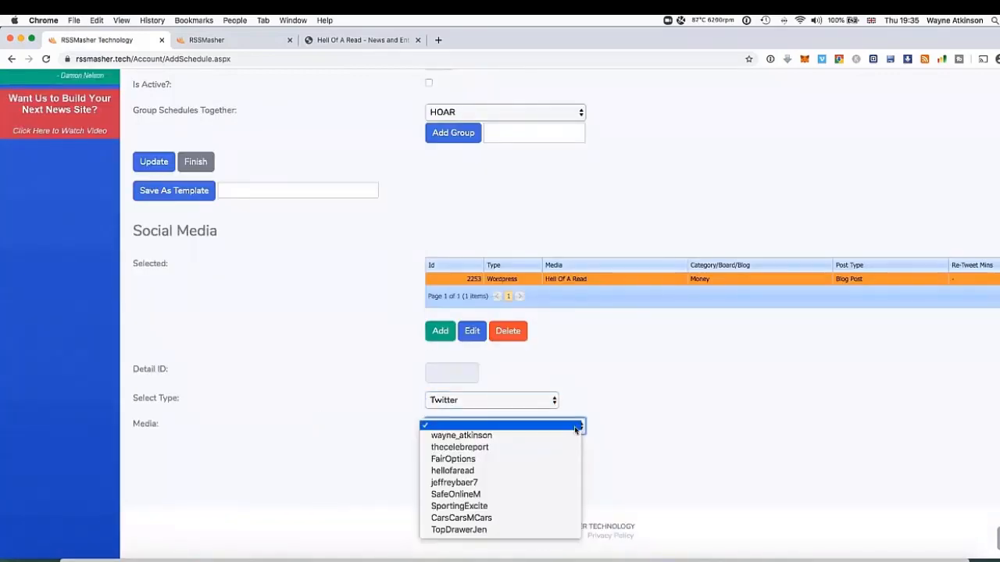
pyautogui.click(480, 471)
pyautogui.scroll(-3, 390, 390)
pyautogui.scroll(-1, 383, 356)
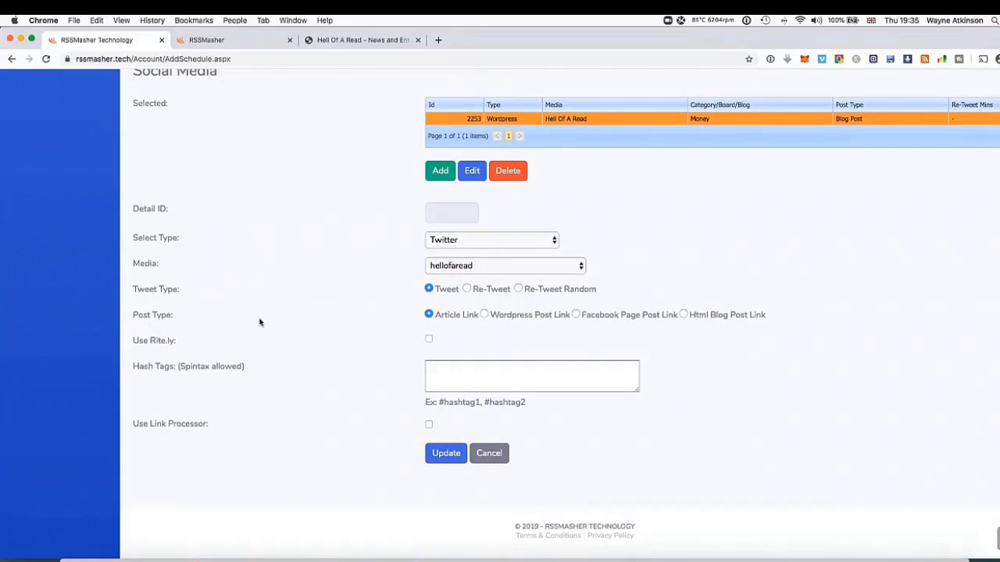
# Set the post type of the Twitter destination to Wordpress Post Link.
pyautogui.click(484, 315)
pyautogui.click(430, 315)
pyautogui.click(484, 315)
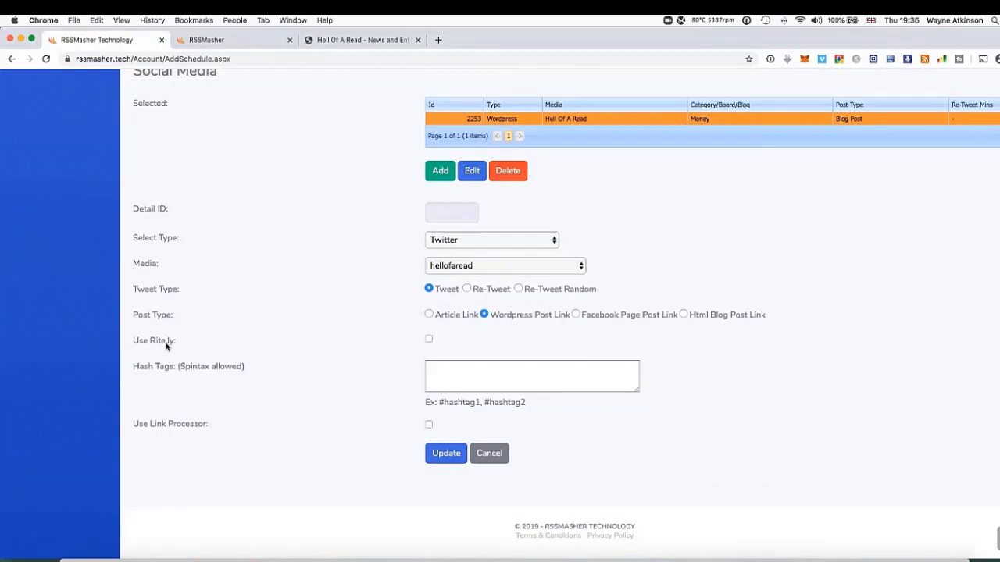
# Enable Rite.ly with 2 hash tags and Auto Emojify for the tweets, and save the Twitter destination.
pyautogui.click(430, 342)
pyautogui.click(436, 377)
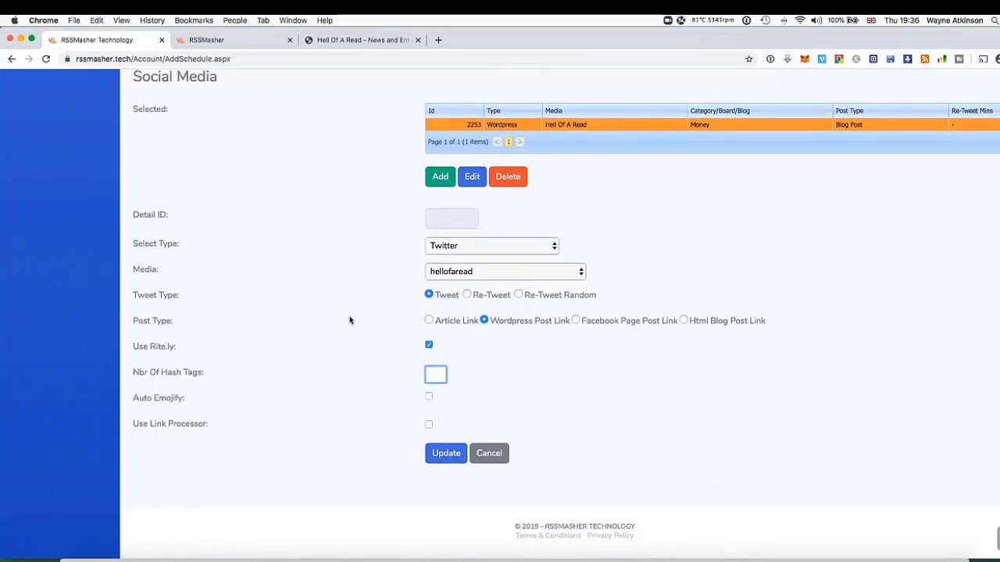
pyautogui.write('2')
pyautogui.click(429, 397)
pyautogui.click(446, 458)
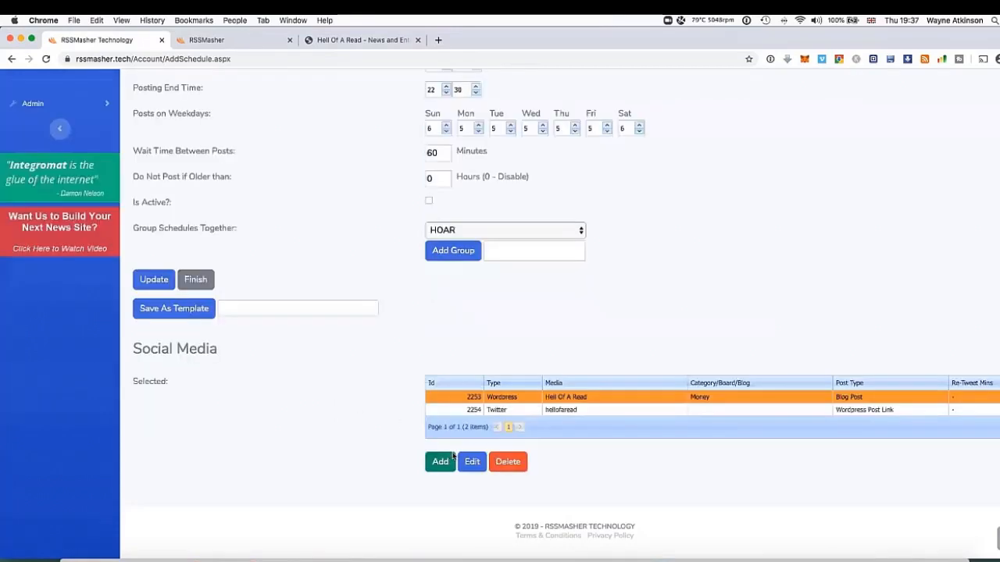
# Add a third social media destination of type Blogger, with the account owner's blogs as its media.
pyautogui.click(441, 462)
pyautogui.scroll(-3, 398, 429)
pyautogui.click(470, 401)
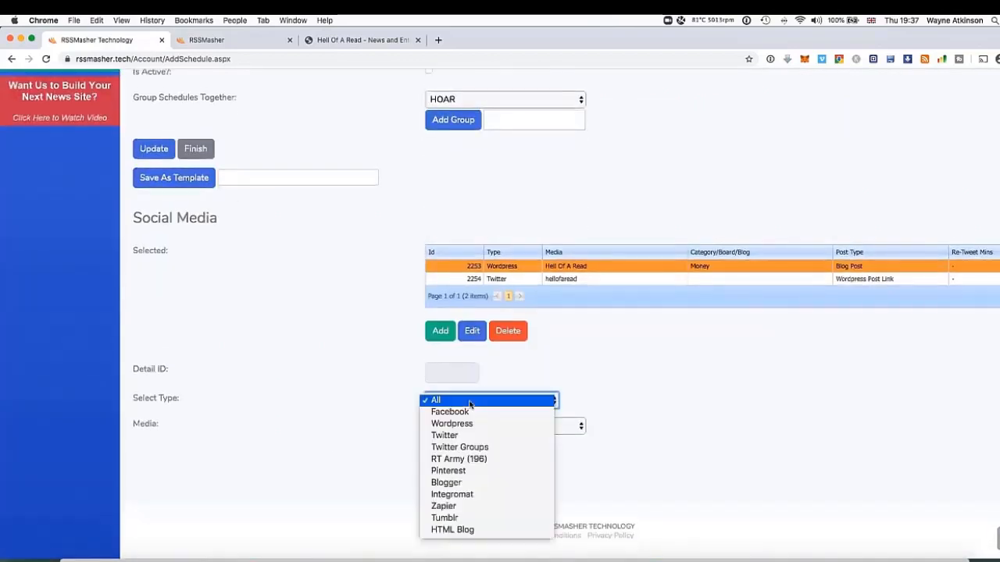
pyautogui.click(461, 484)
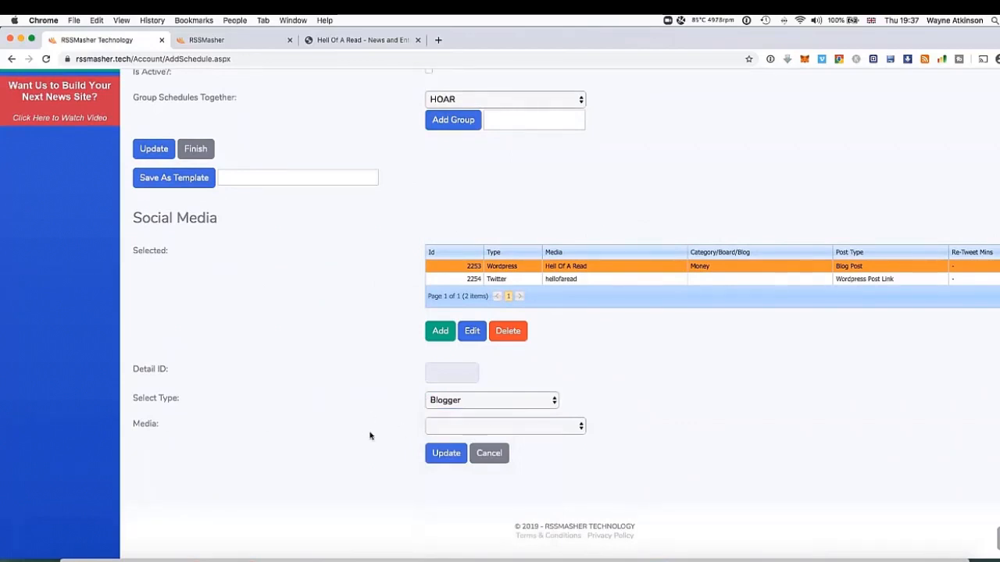
pyautogui.click(547, 426)
pyautogui.click(538, 439)
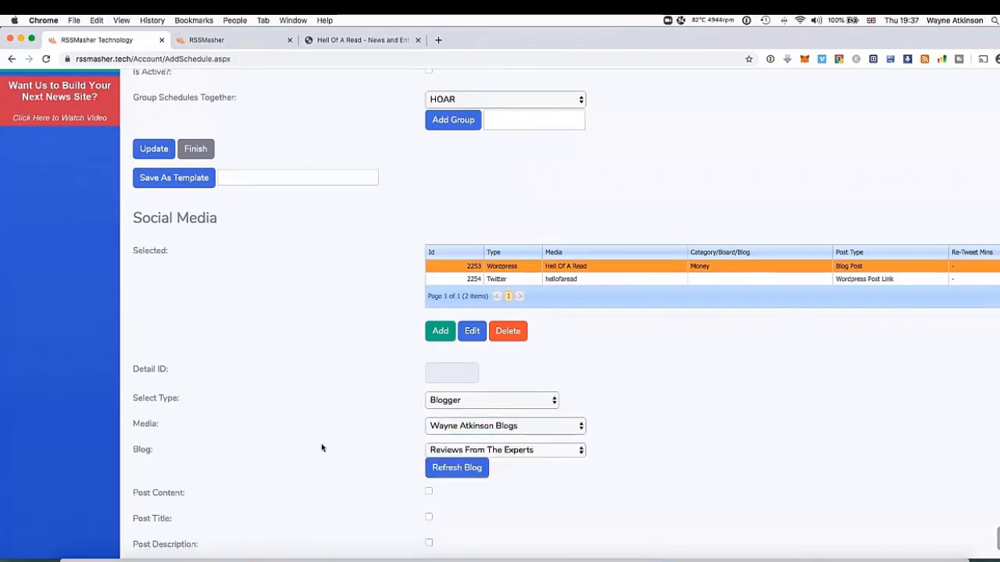
# Include the post title, description and first image in the Blogger destination's posts.
pyautogui.scroll(-3, 309, 449)
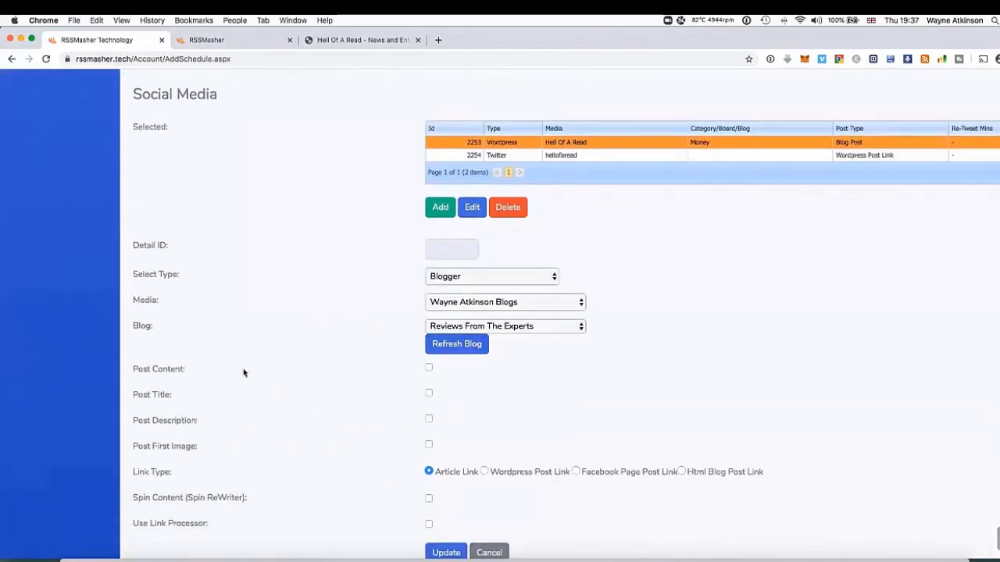
pyautogui.scroll(-1, 243, 373)
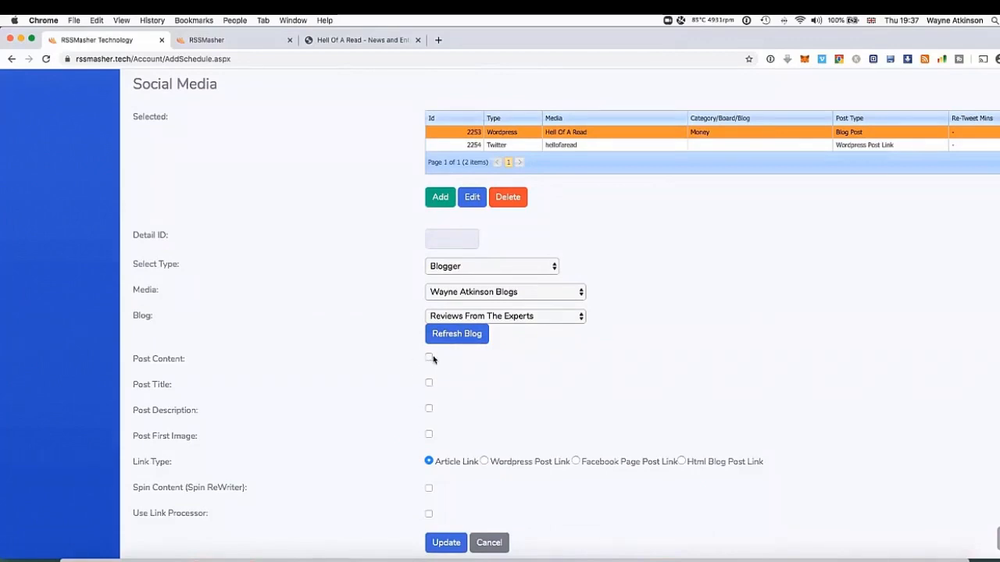
pyautogui.click(429, 383)
pyautogui.click(431, 434)
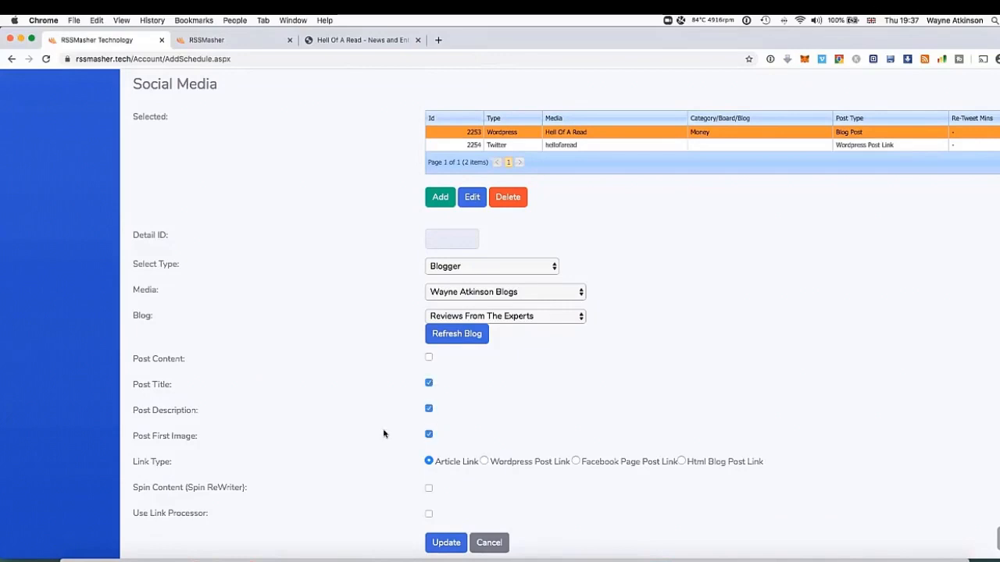
# Set the Blogger link type to Wordpress Post Link, enable the link processor, and save the destination.
pyautogui.click(484, 462)
pyautogui.scroll(-2, 354, 412)
pyautogui.scroll(-1, 354, 411)
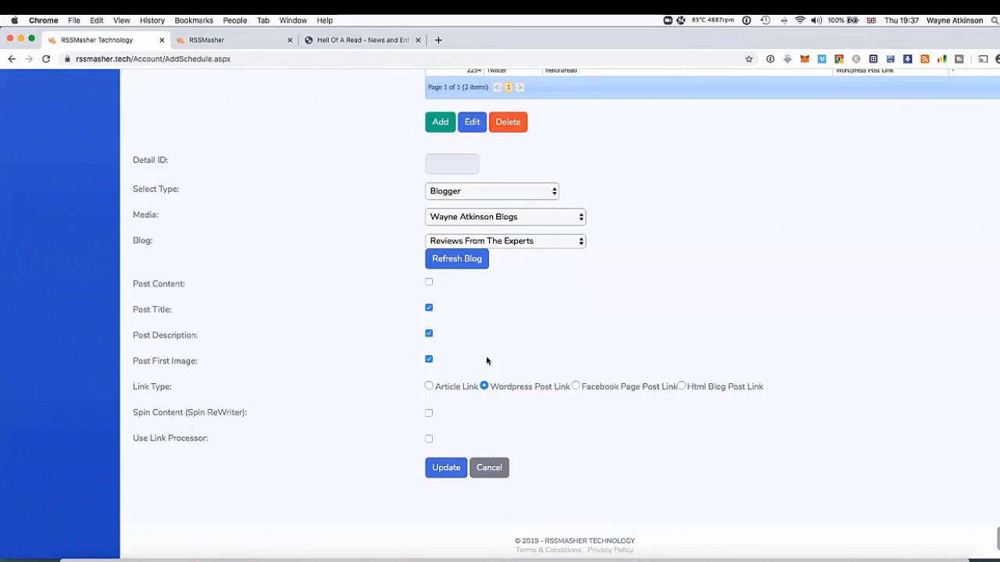
pyautogui.scroll(1, 503, 200)
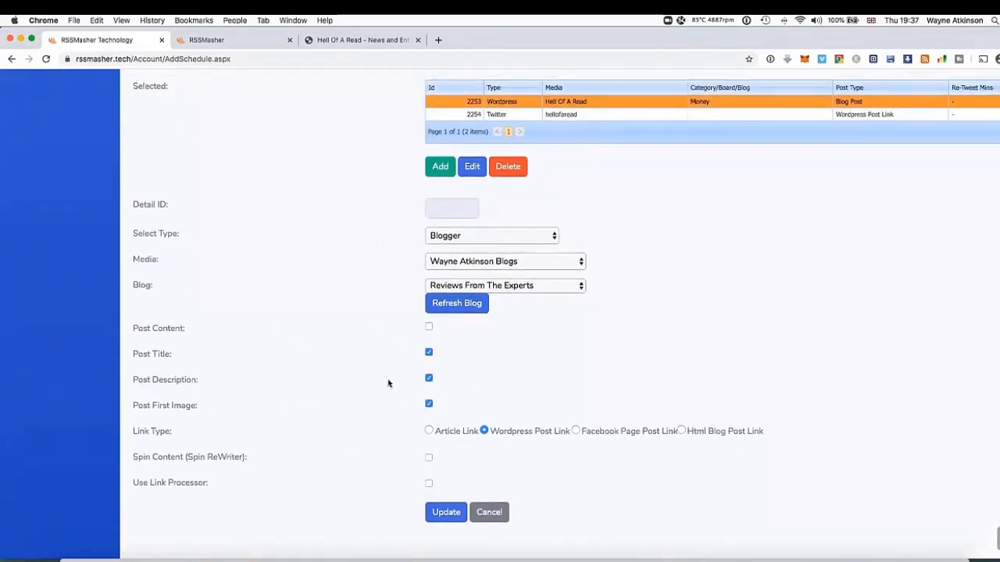
pyautogui.scroll(-1, 385, 405)
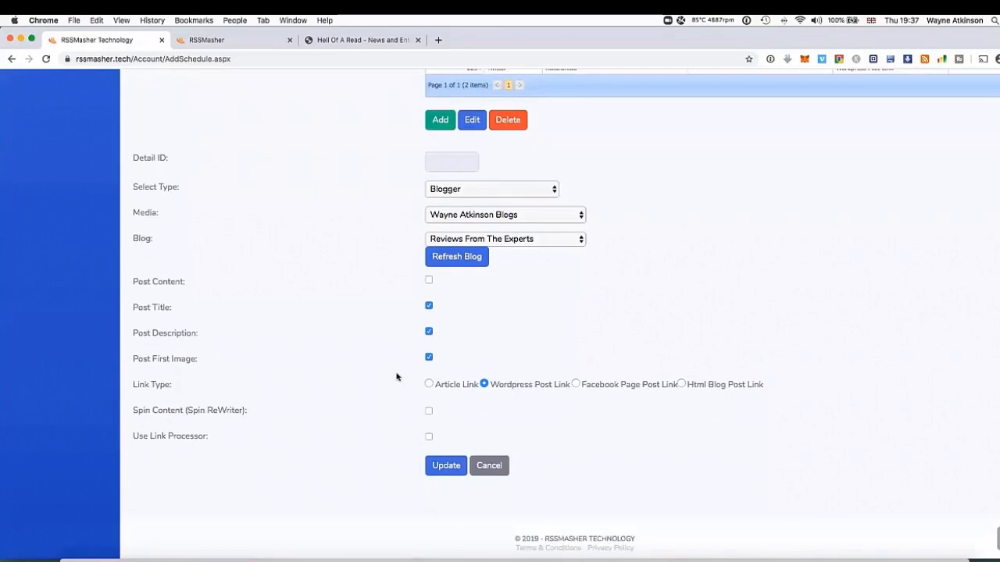
pyautogui.click(429, 437)
pyautogui.click(448, 467)
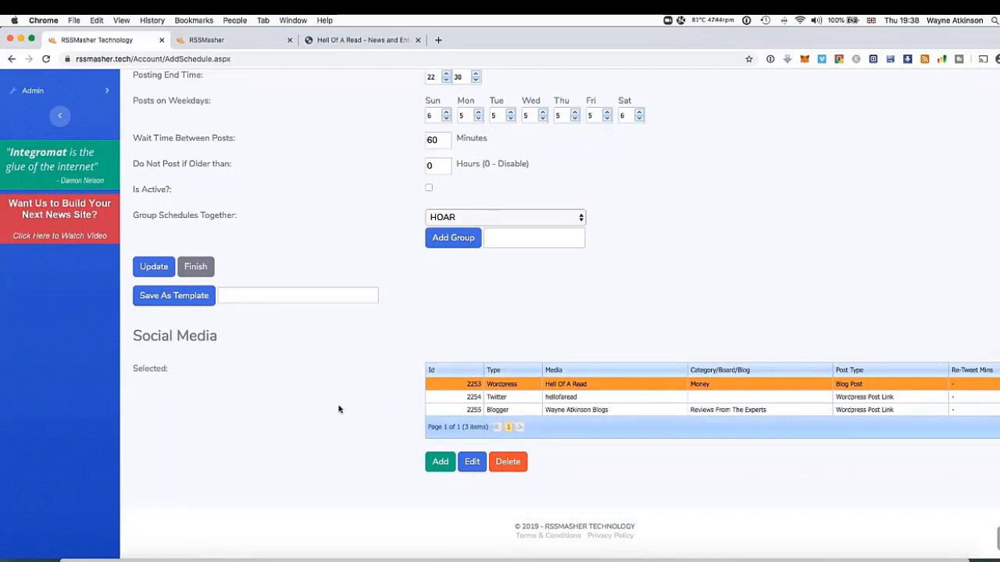
# Add and save a fourth social media destination of type RT Army (196).
pyautogui.click(431, 464)
pyautogui.scroll(-3, 335, 439)
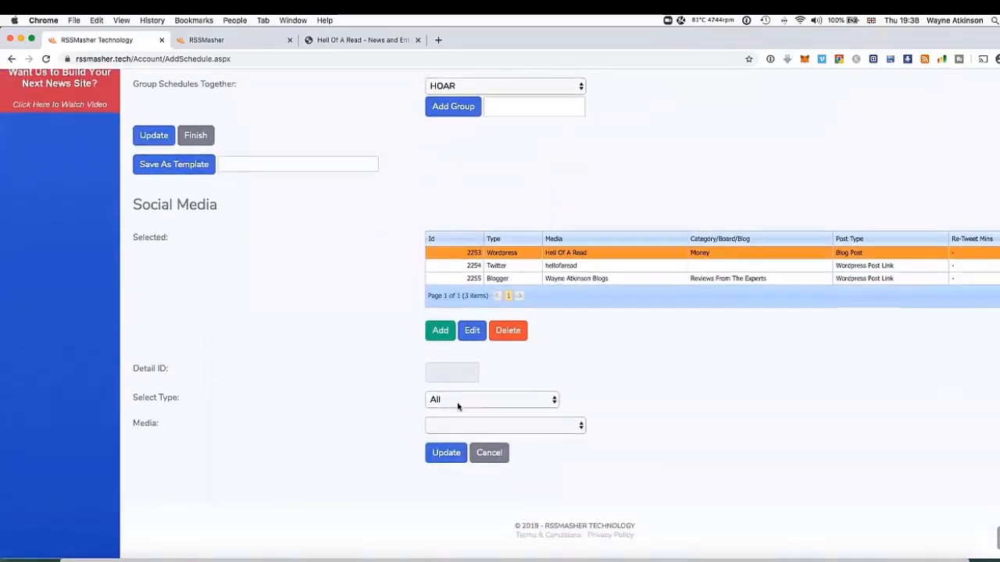
pyautogui.click(459, 403)
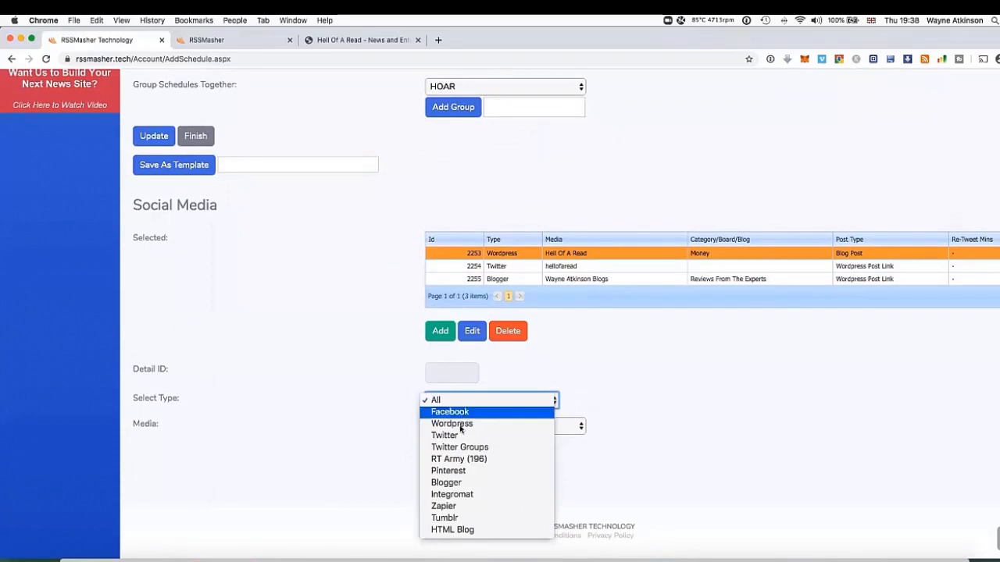
pyautogui.click(434, 458)
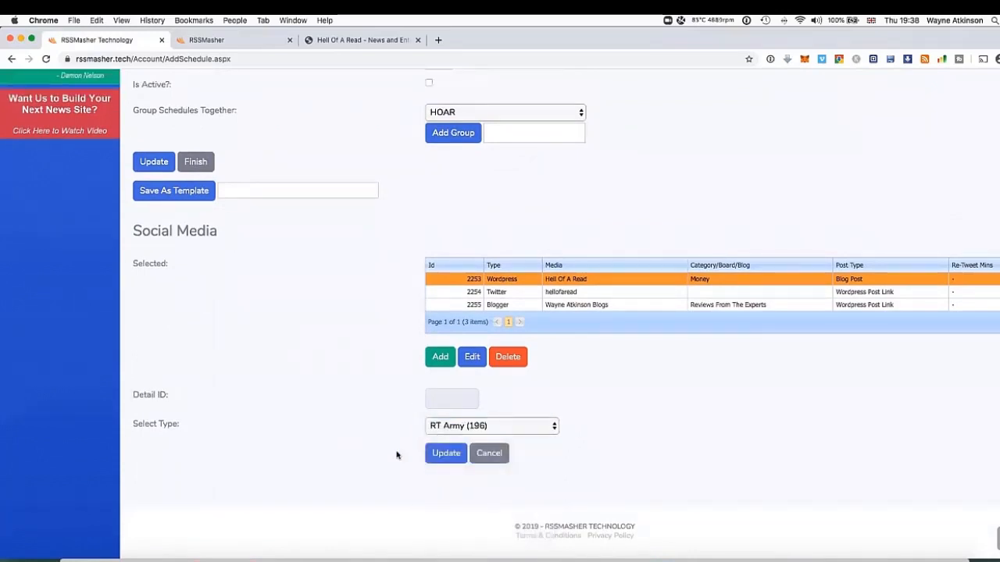
pyautogui.click(442, 458)
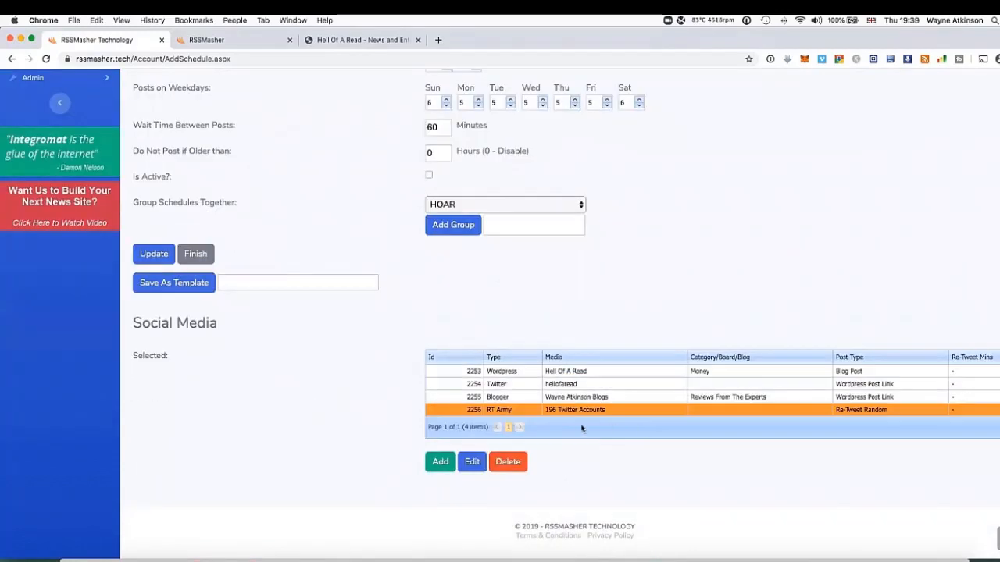
pyautogui.click(508, 385)
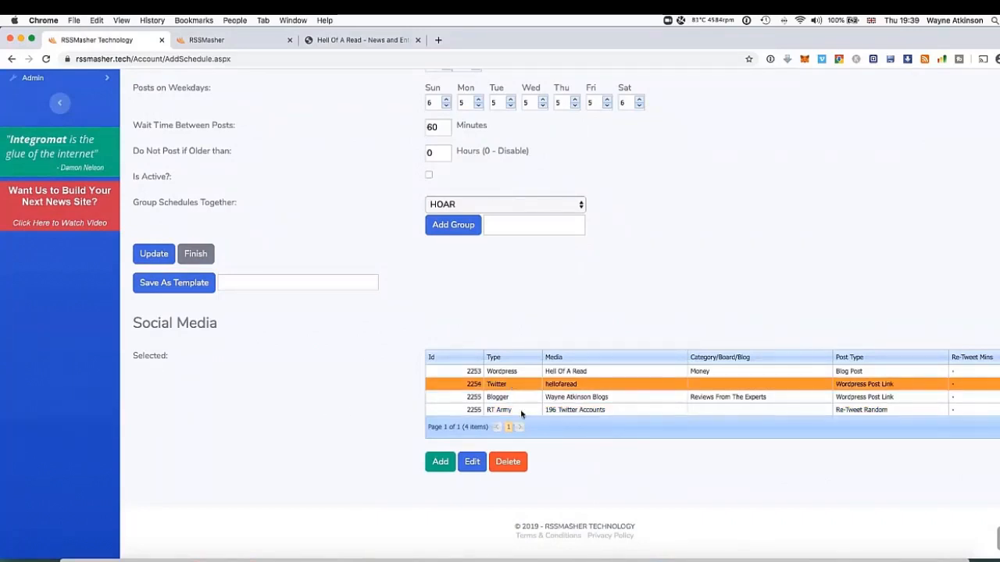
pyautogui.click(521, 411)
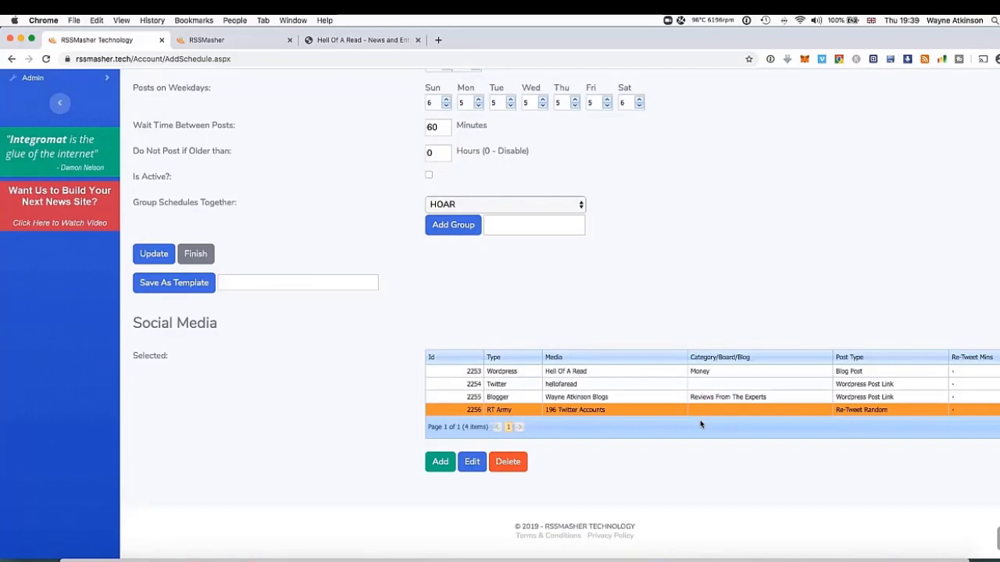
pyautogui.click(636, 386)
# Add a fifth social media destination of type Tumblr, with HOAR as its media.
pyautogui.click(438, 461)
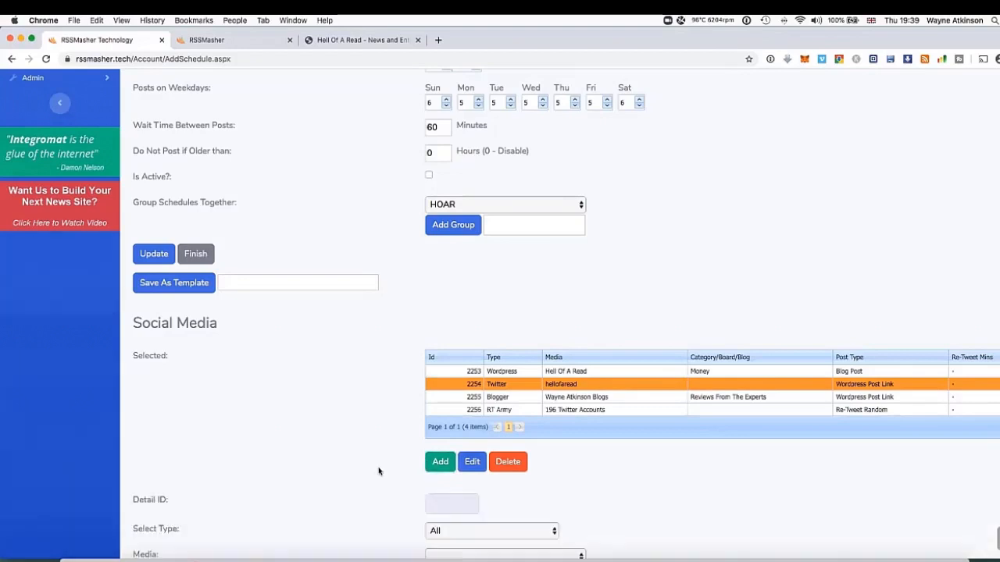
pyautogui.scroll(-4, 453, 438)
pyautogui.click(480, 400)
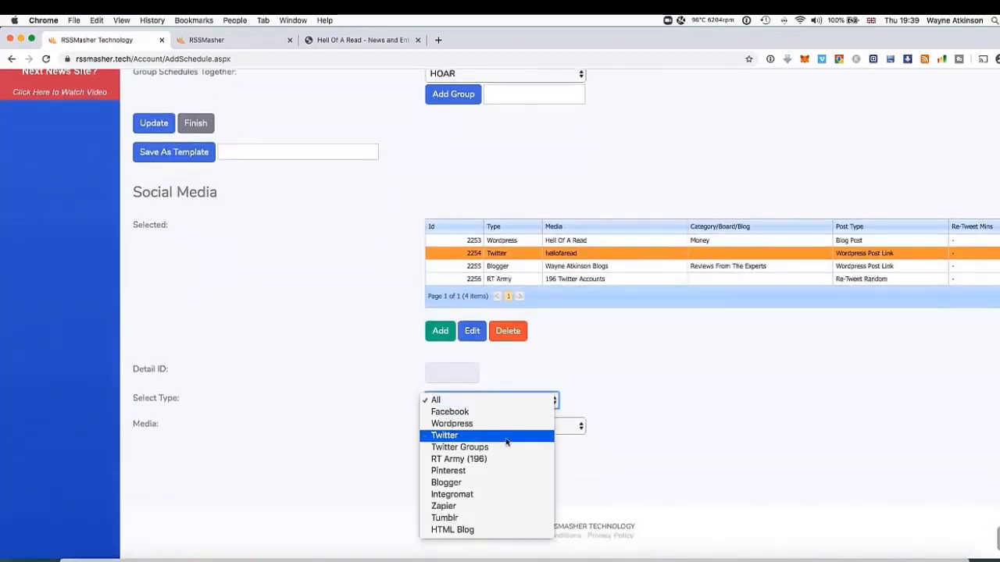
pyautogui.click(505, 520)
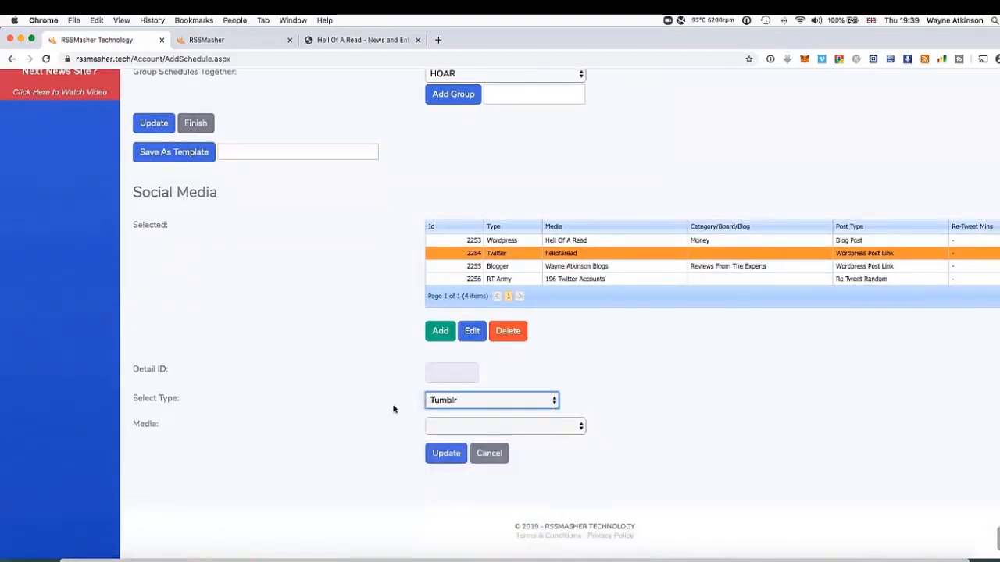
pyautogui.click(557, 429)
pyautogui.click(534, 437)
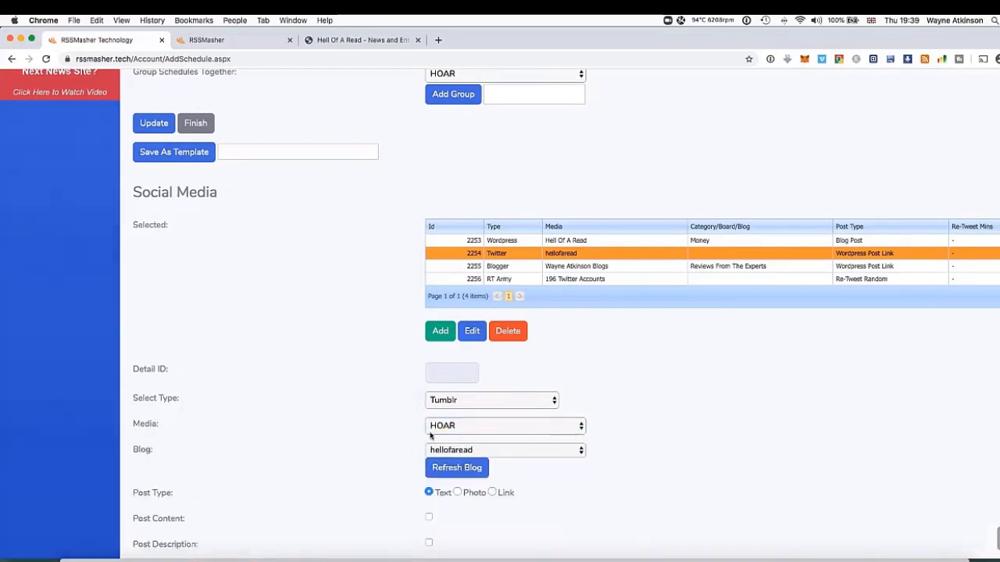
# Set the Tumblr post type to Photo and its link type to Wordpress Post Link.
pyautogui.scroll(-2, 336, 449)
pyautogui.scroll(-5, 330, 439)
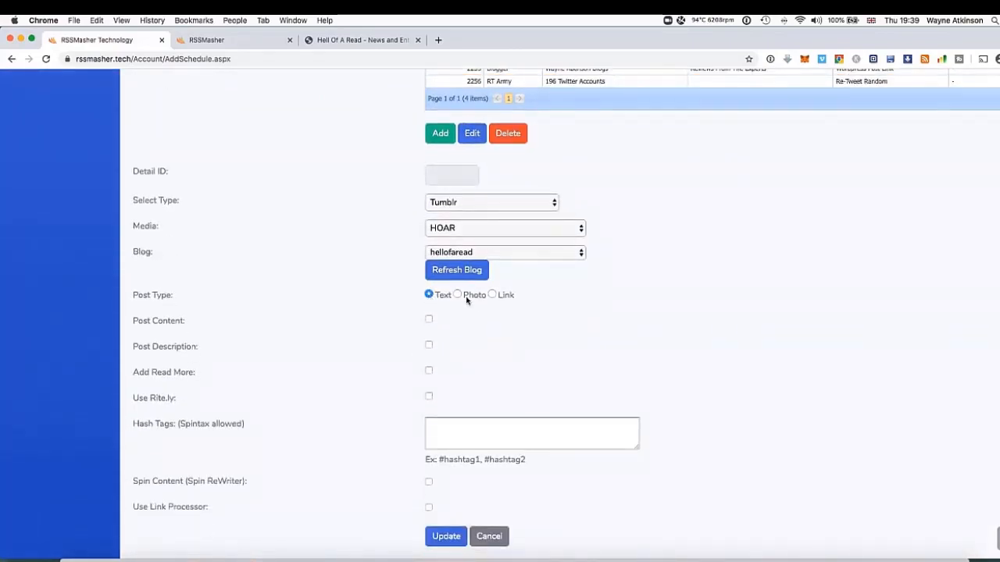
pyautogui.click(458, 295)
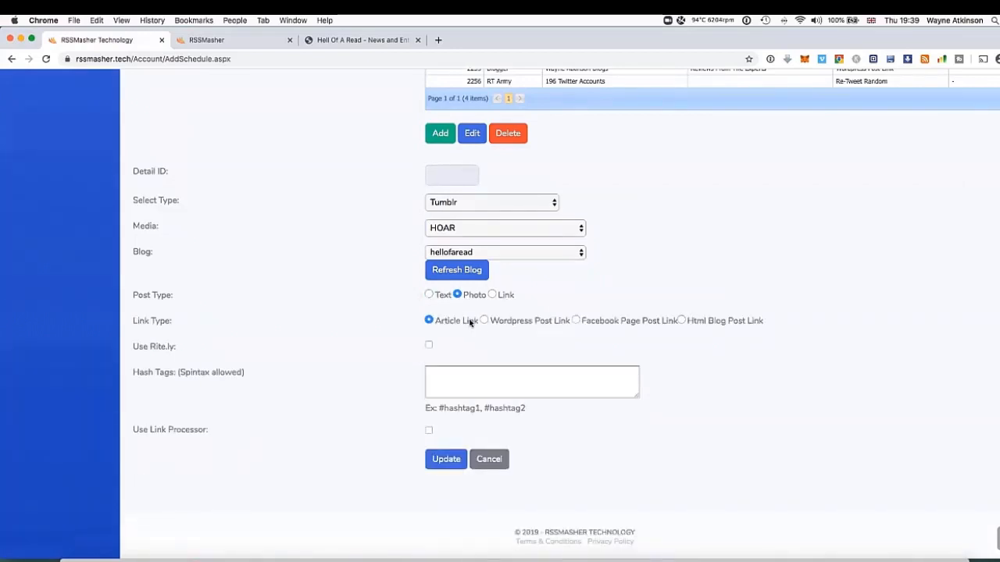
pyautogui.click(485, 321)
# Enable Rite.ly with 3 hash tags and the link processor for Tumblr, and save the destination.
pyautogui.click(429, 345)
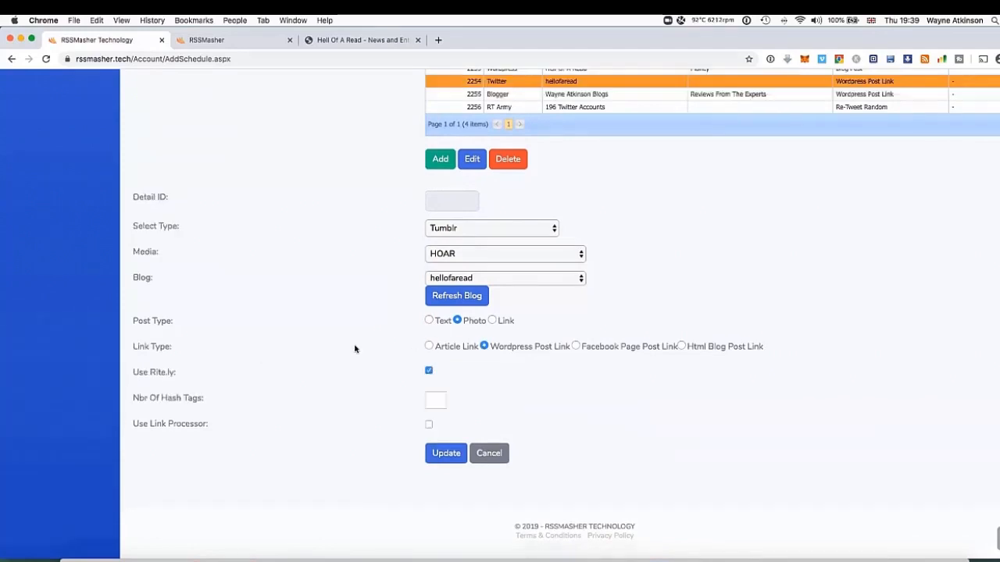
pyautogui.click(436, 400)
pyautogui.write('3')
pyautogui.click(428, 425)
pyautogui.scroll(1, 492, 358)
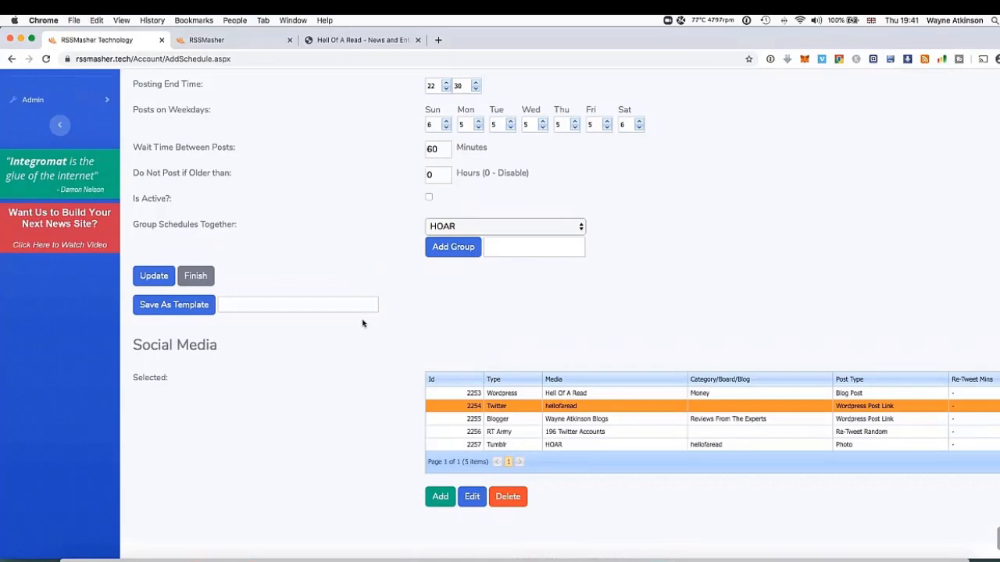
# Mark the Money Schedule as active, update it, and finish editing to return to the schedule list.
pyautogui.scroll(5, 362, 324)
pyautogui.click(428, 367)
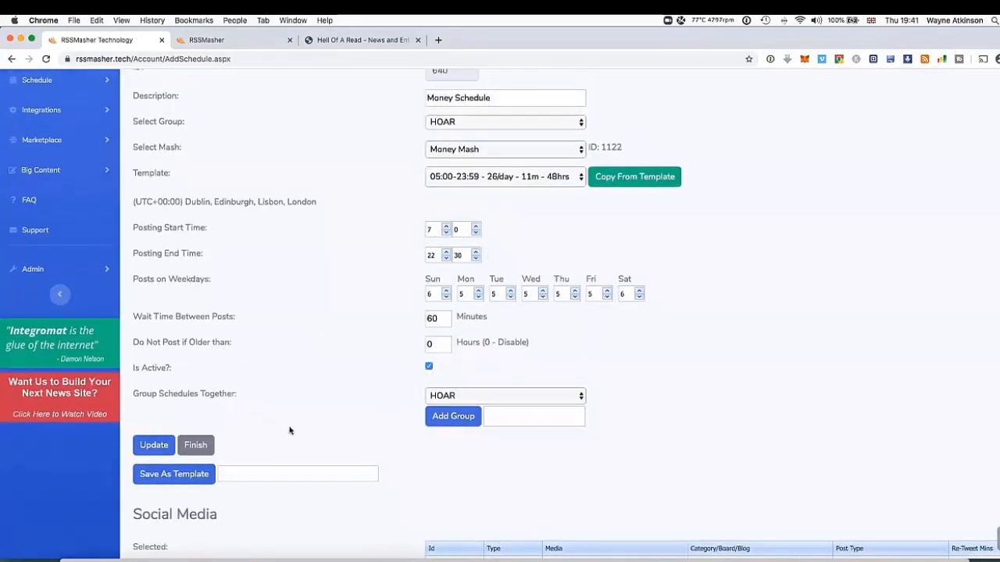
pyautogui.click(147, 445)
pyautogui.click(207, 447)
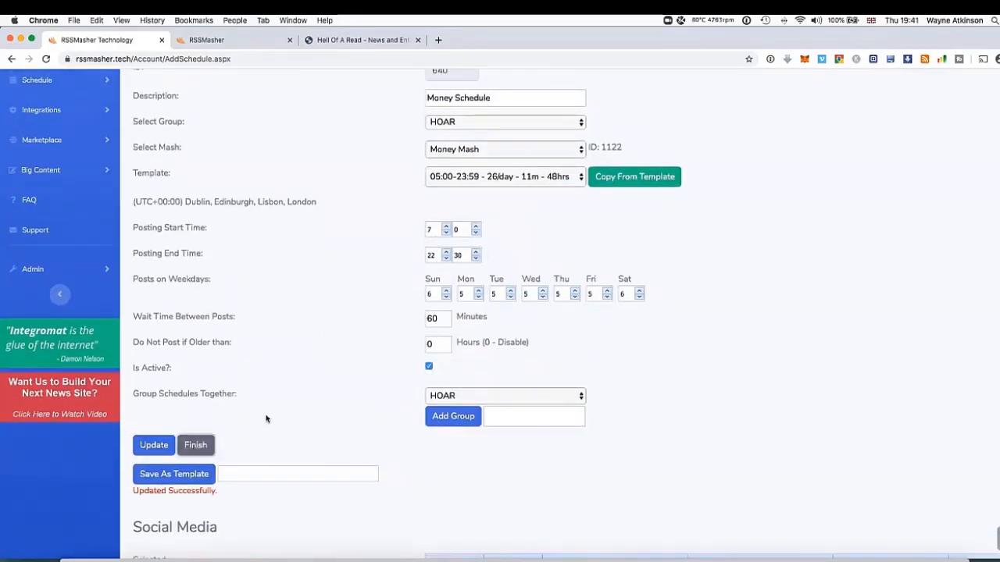
pyautogui.scroll(1, 211, 211)
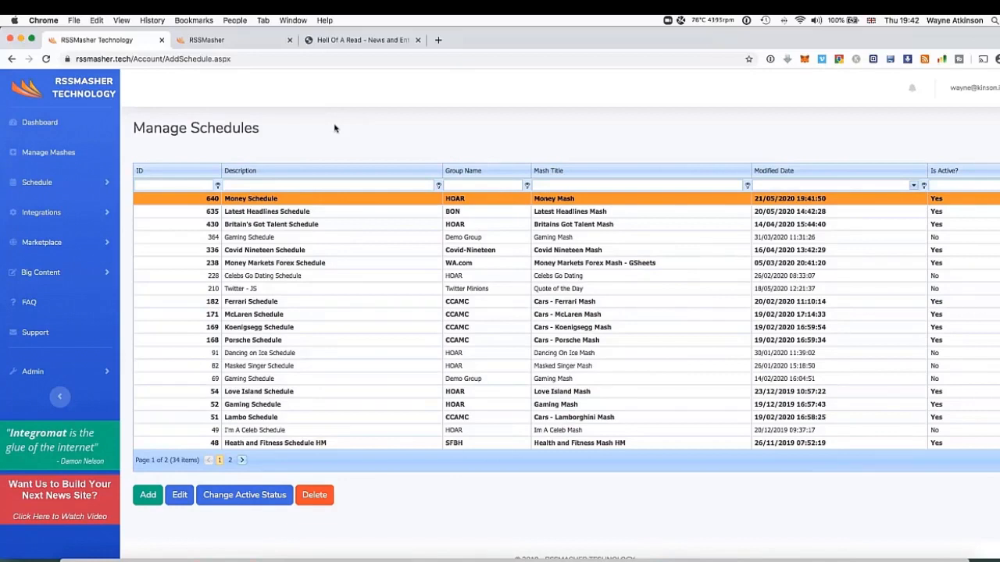
# View the dashboard, and reload the Hell Of A Read homepage to check for a newly published Money post.
pyautogui.click(55, 124)
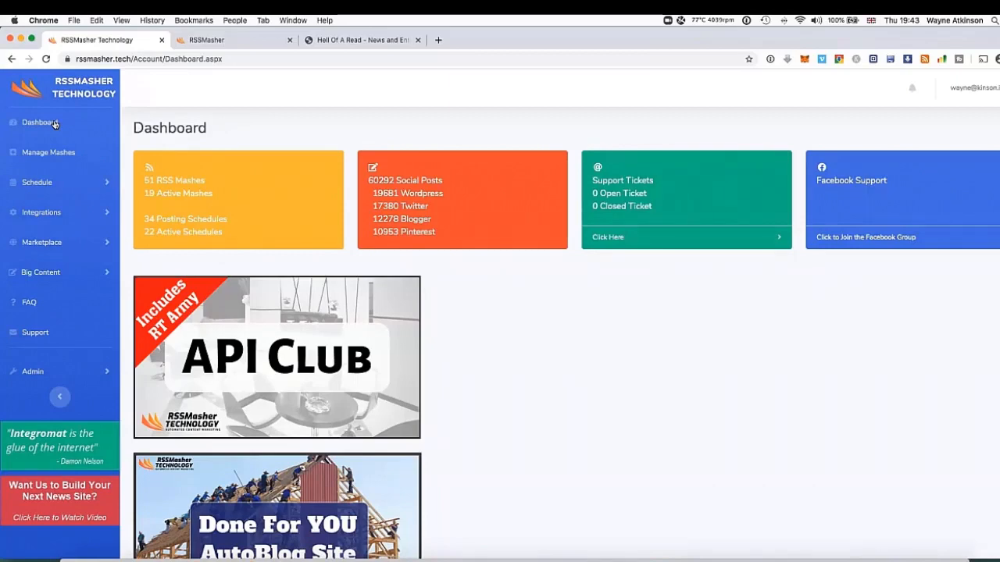
pyautogui.click(365, 39)
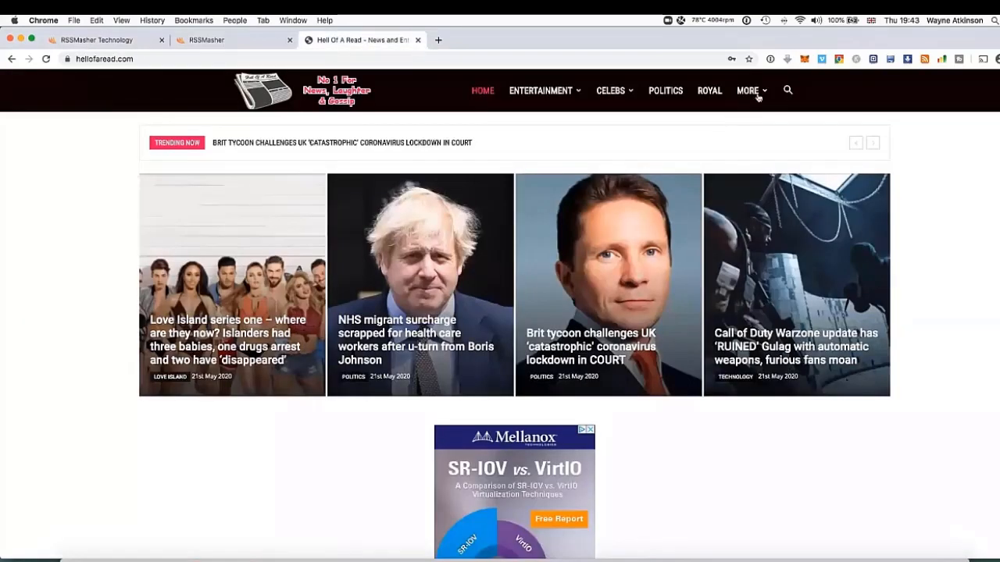
pyautogui.click(46, 59)
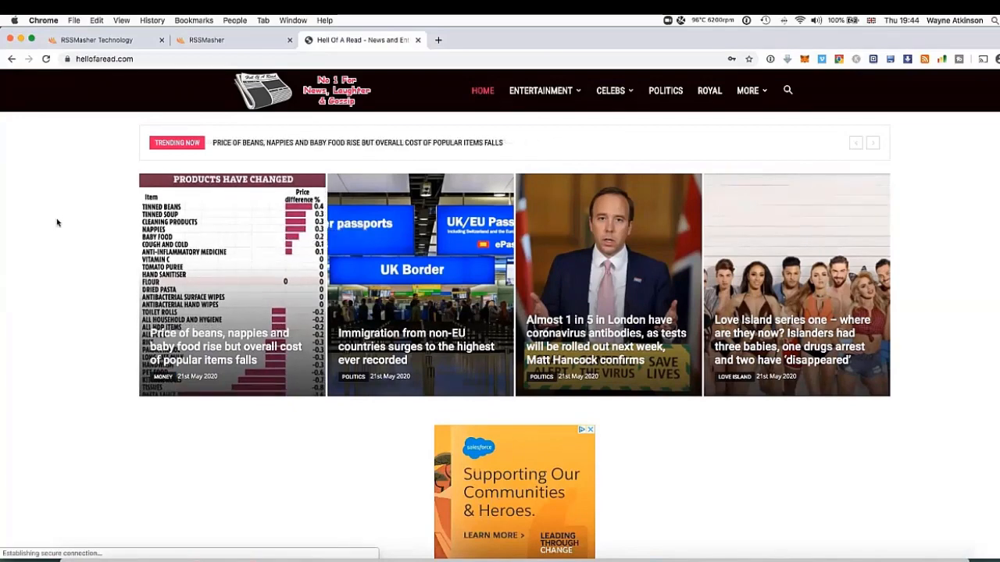
pyautogui.click(146, 217)
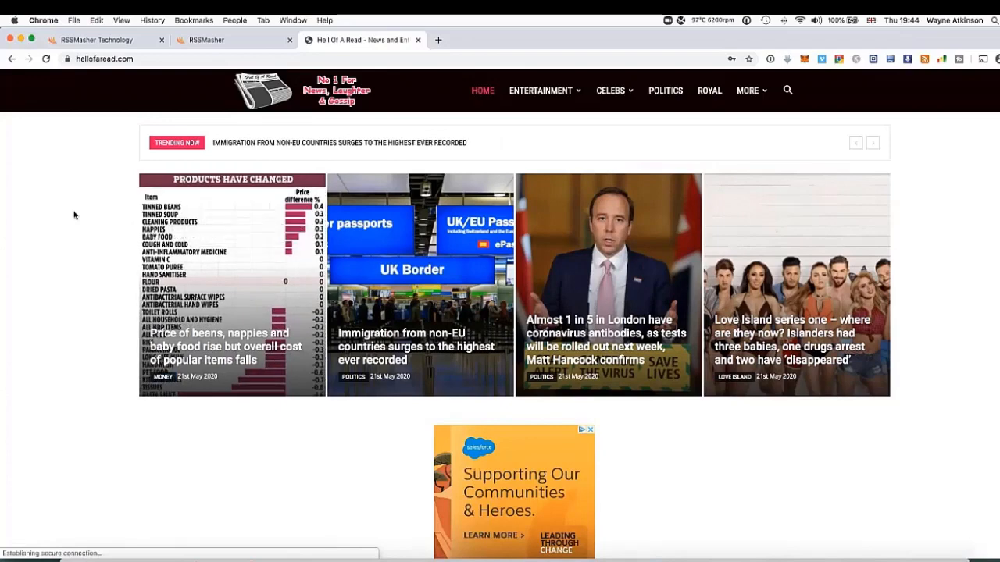